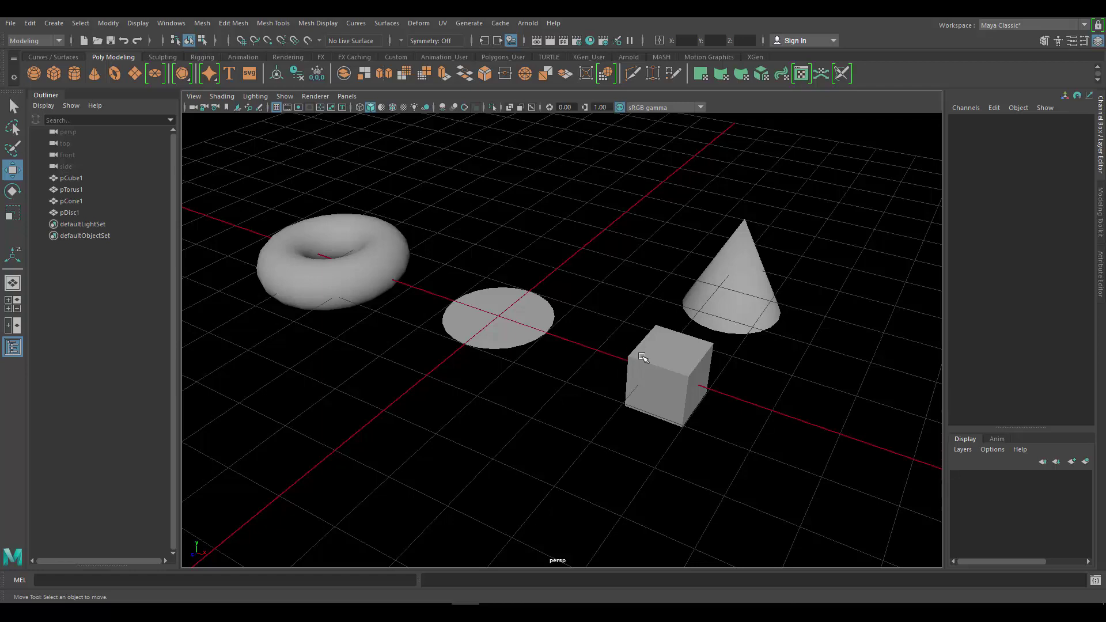
- Select the cube, cone, disc and torus one at a time to examine the primitives in the scene
middle_click_drag(616, 367, 616, 368, "alt")
left_click_drag(616, 368, 646, 383, "alt")
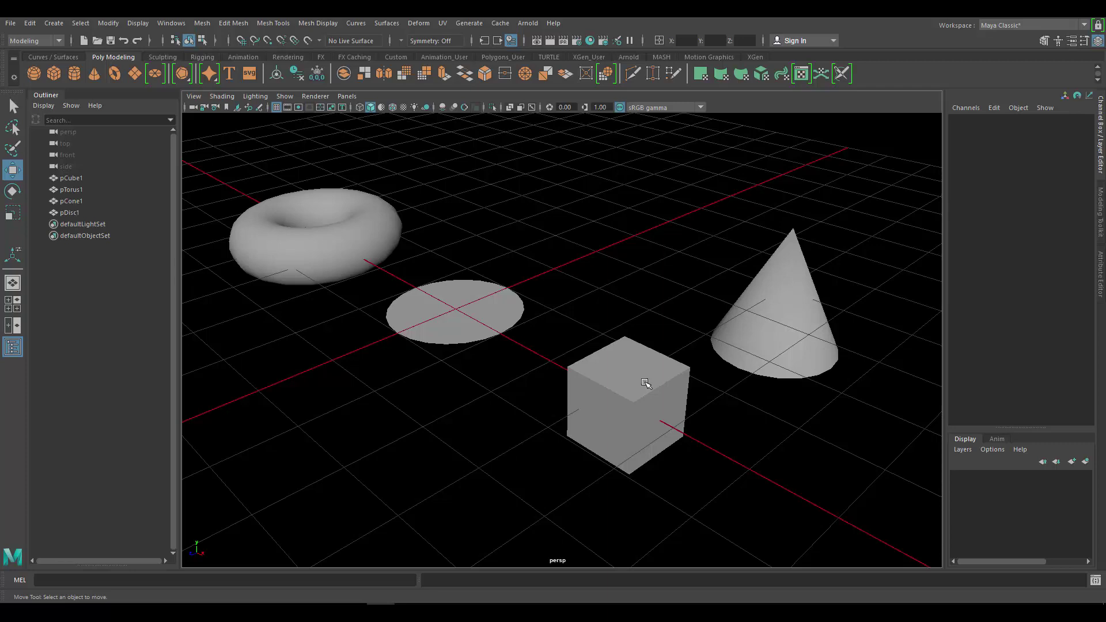
left_click(646, 383)
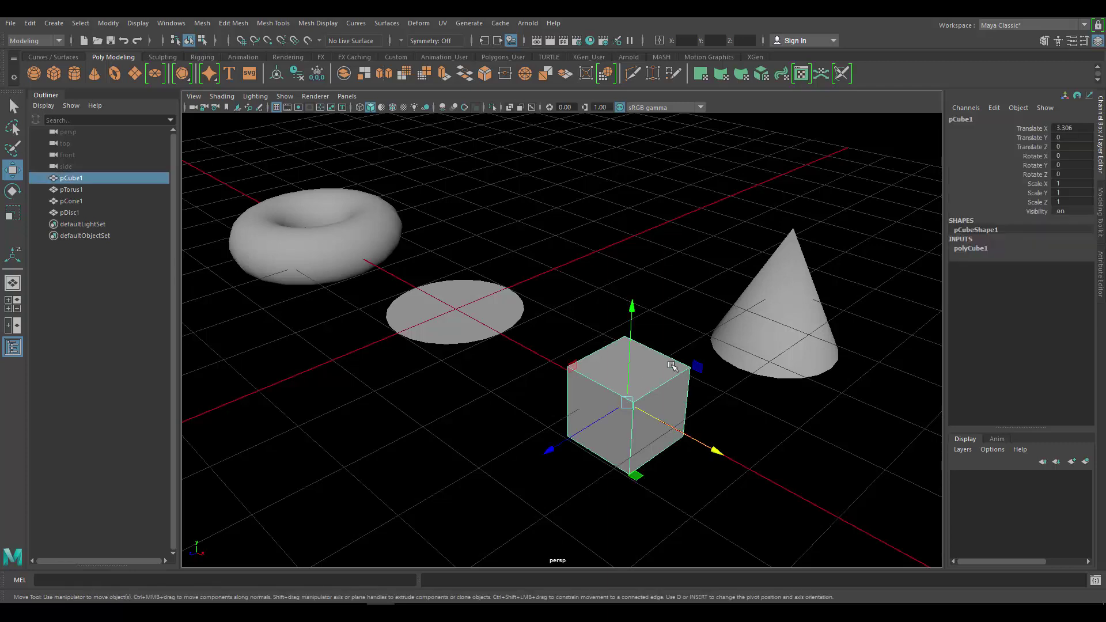
left_click(785, 309)
left_click(414, 302)
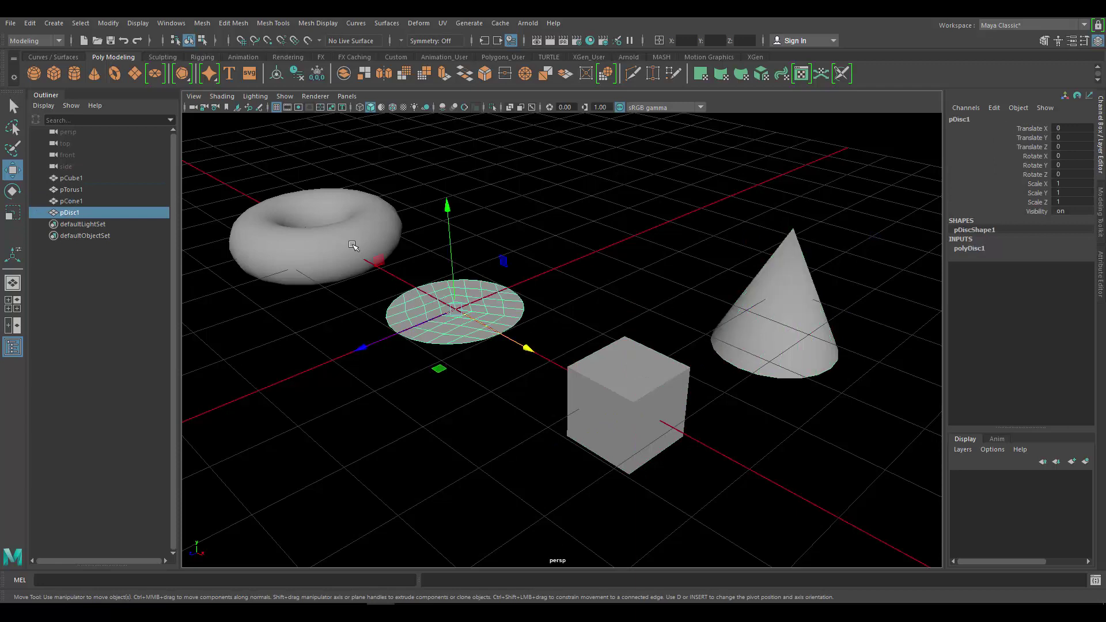
left_click(352, 245)
left_click(430, 300)
- Select the cube, open the UV Editor and position its window so the cube remains visible beside it
middle_click_drag(626, 371, 570, 327, "alt")
right_click_drag(571, 328, 801, 412, "alt")
left_click(598, 327)
mouse_move(663, 362)
left_mouse_down("alt")
mouse_move(657, 345)
mouse_move(679, 373)
left_mouse_up("alt")
mouse_move(603, 306)
right_mouse_down("alt")
mouse_move(484, 276)
mouse_move(603, 307)
right_mouse_up("alt")
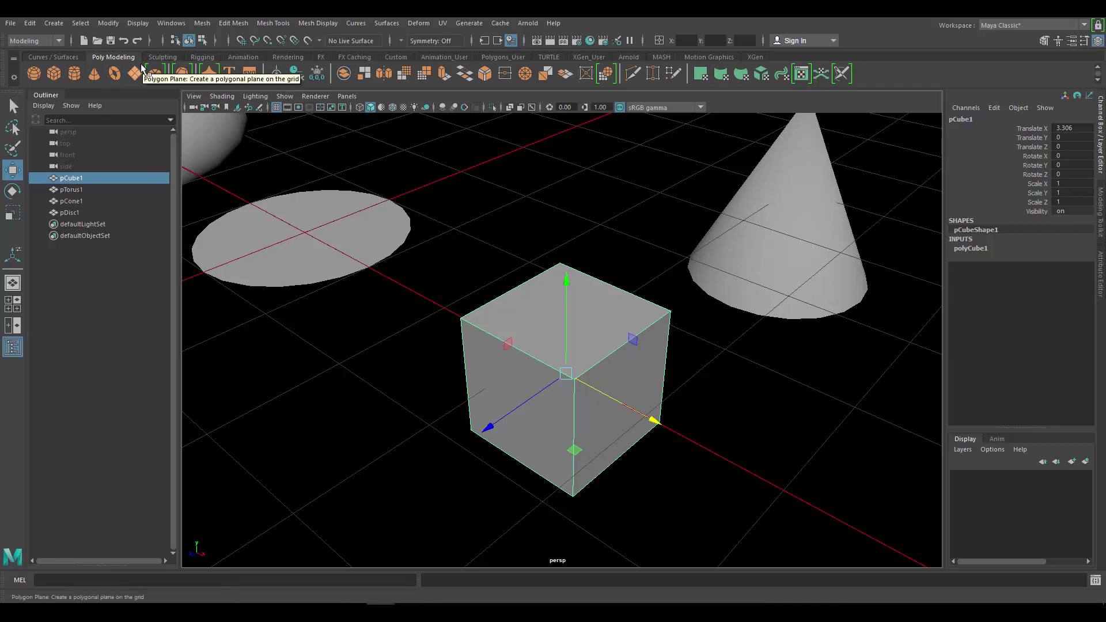
left_click(804, 78)
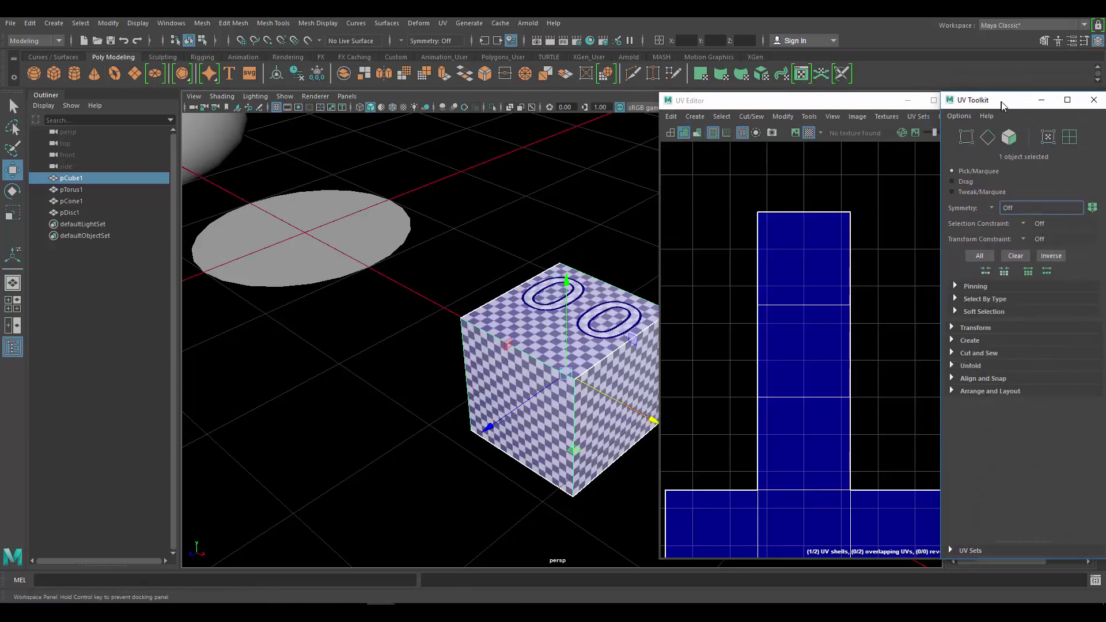
left_click_drag(858, 106, 842, 107)
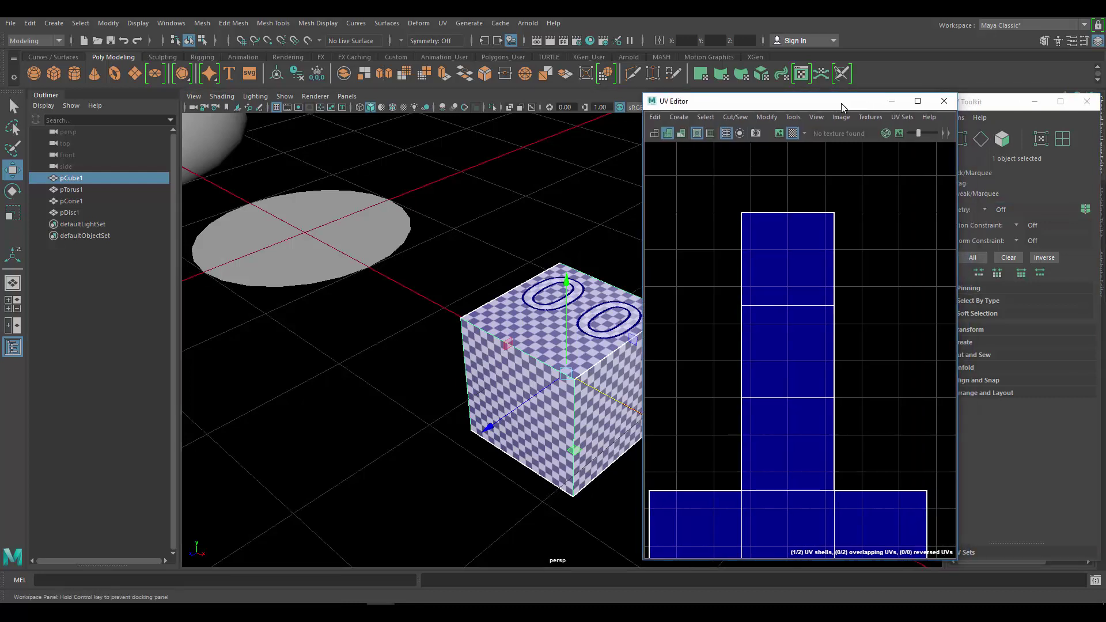
- Examine the checker pattern on the cube from several angles and compare it with the cross-shaped UV layout
middle_click_drag(589, 338, 510, 283, "alt")
right_click_drag(471, 306, 550, 329, "alt")
left_click_drag(539, 321, 539, 309, "alt")
scroll(817, 321, "down", 1)
scroll(816, 325, "down", 5)
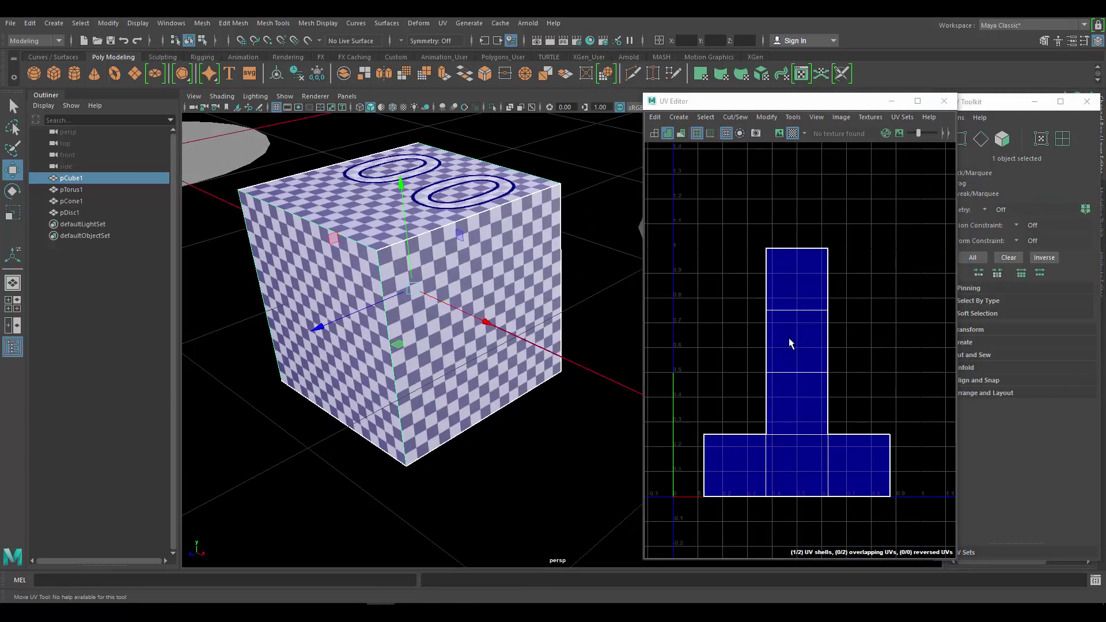
scroll(810, 303, "up", 4)
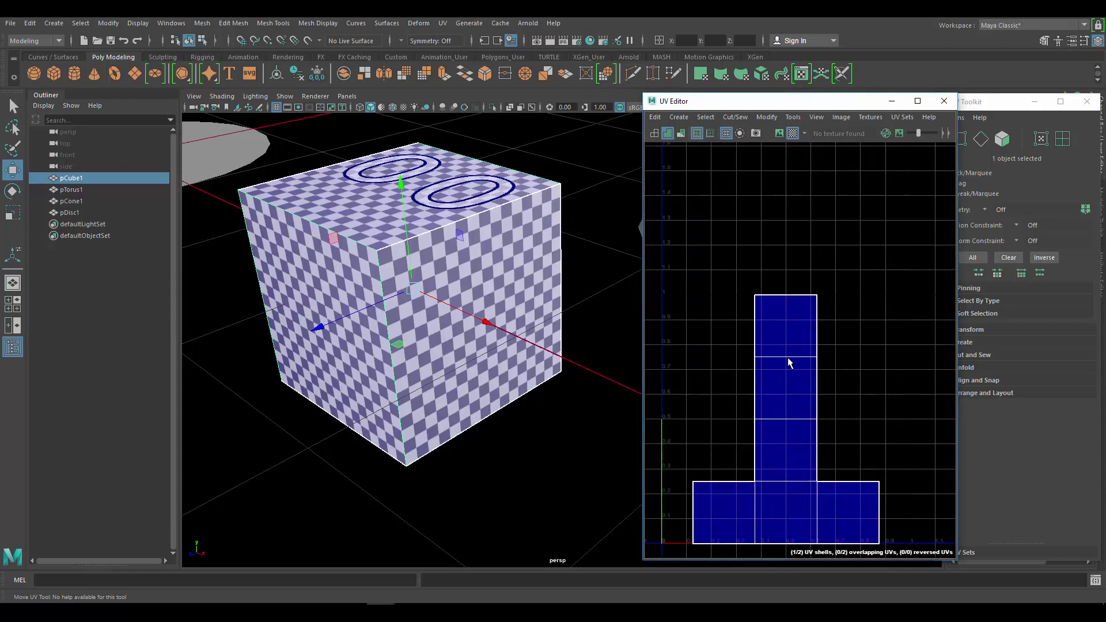
middle_click_drag(783, 355, 809, 314, "alt")
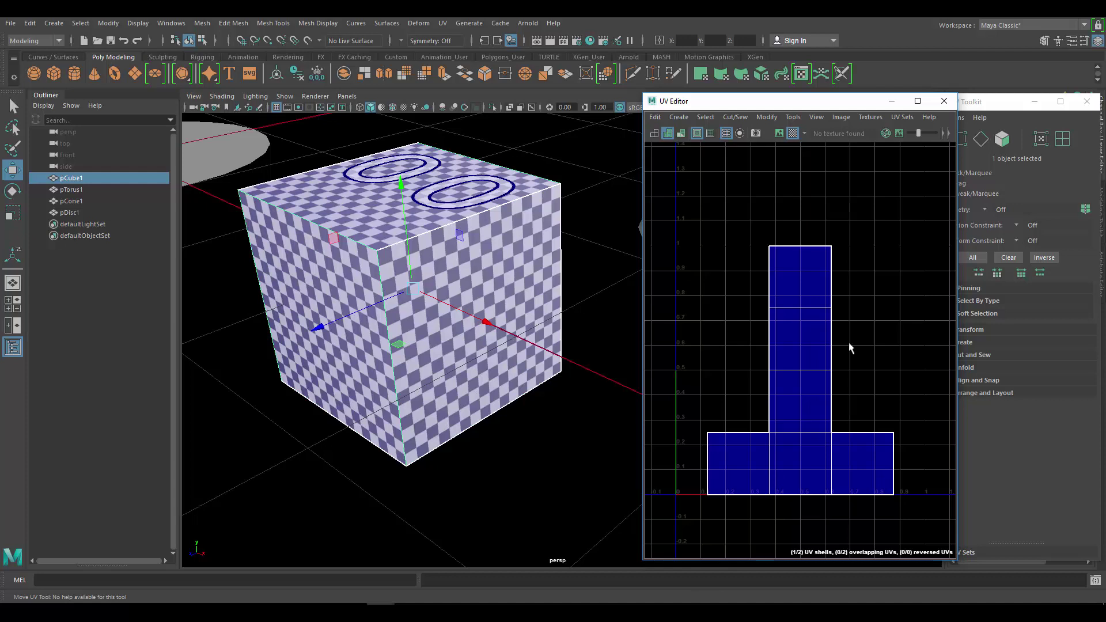
left_click_drag(509, 365, 542, 363, "alt")
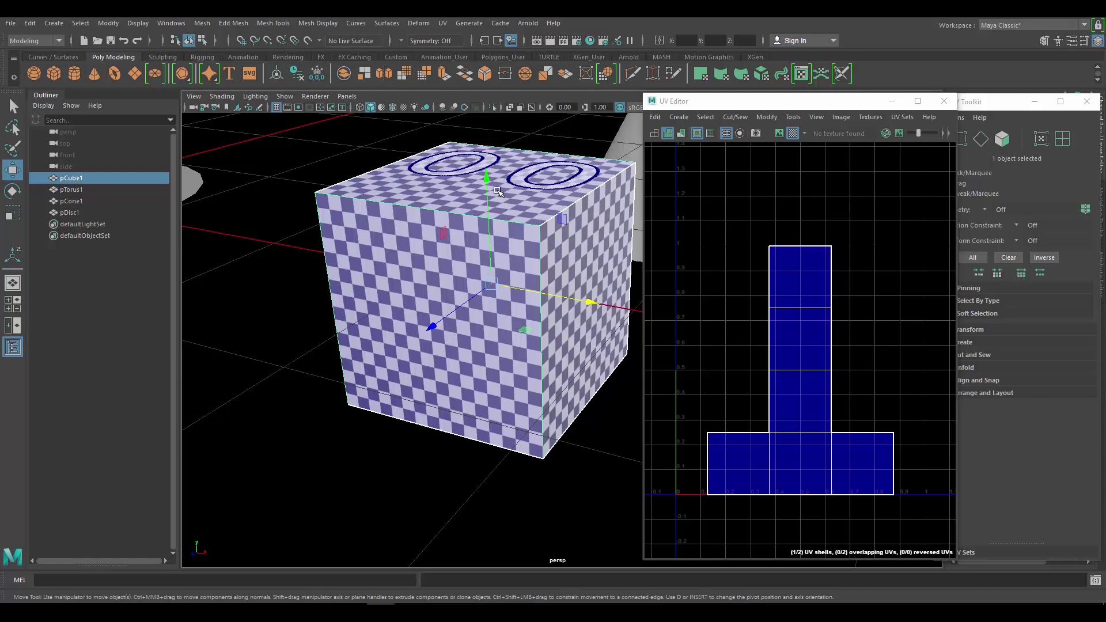
left_click_drag(528, 271, 609, 333, "alt")
left_click_drag(549, 309, 602, 283, "alt")
right_click_drag(391, 295, 423, 295, "alt")
left_click_drag(423, 295, 474, 326, "alt")
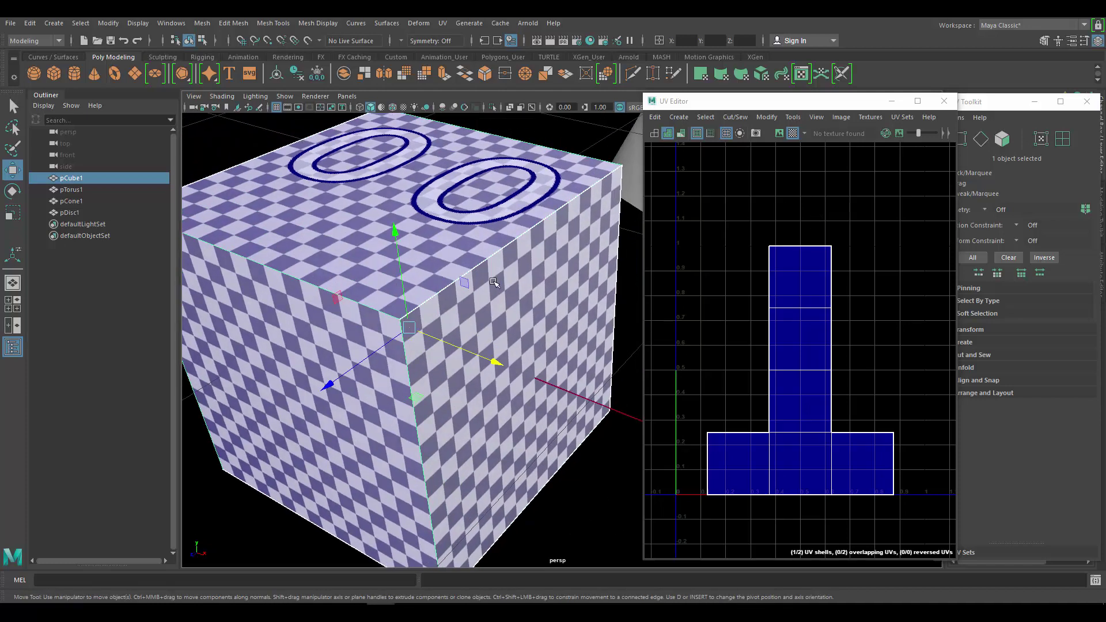
left_click_drag(485, 281, 443, 219, "alt")
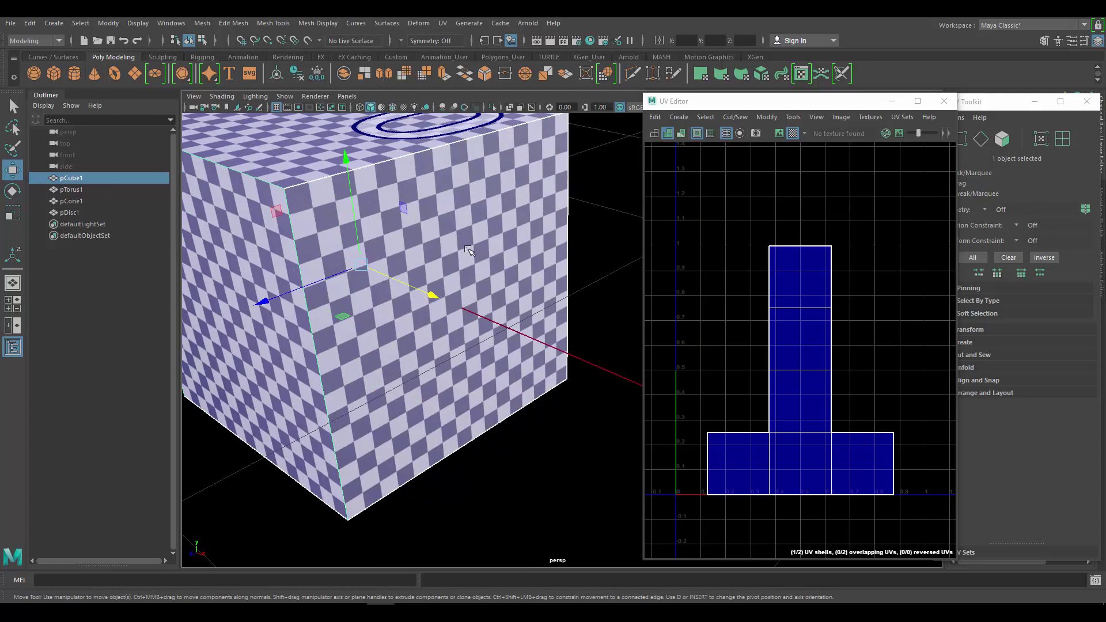
- Turn the checker map and the UV shell shading off, and switch both back on
left_click(793, 134)
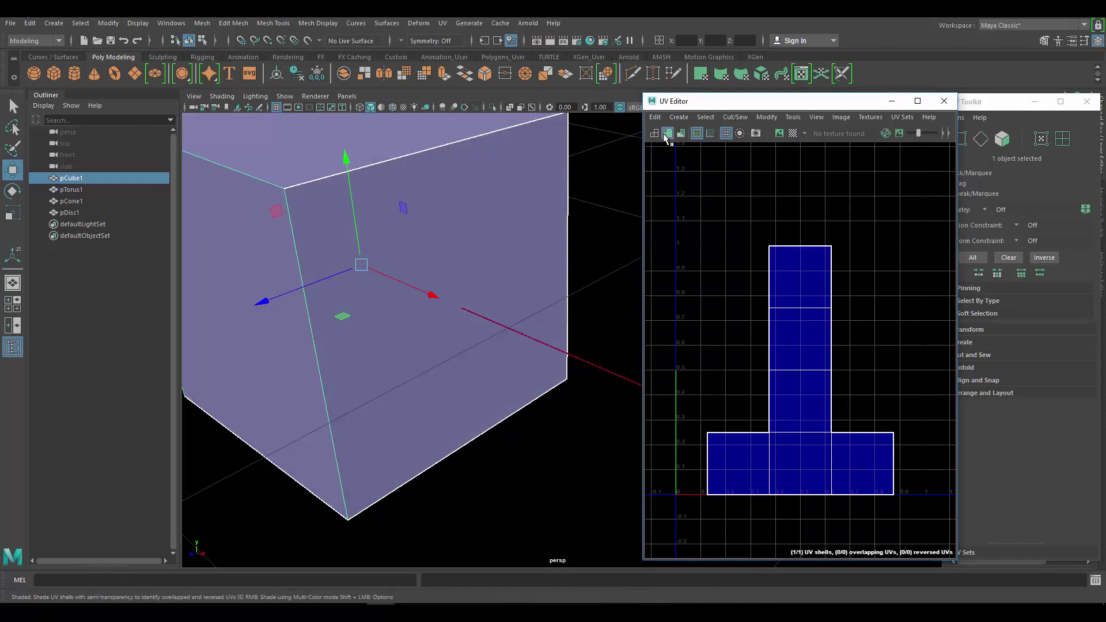
left_click(667, 134)
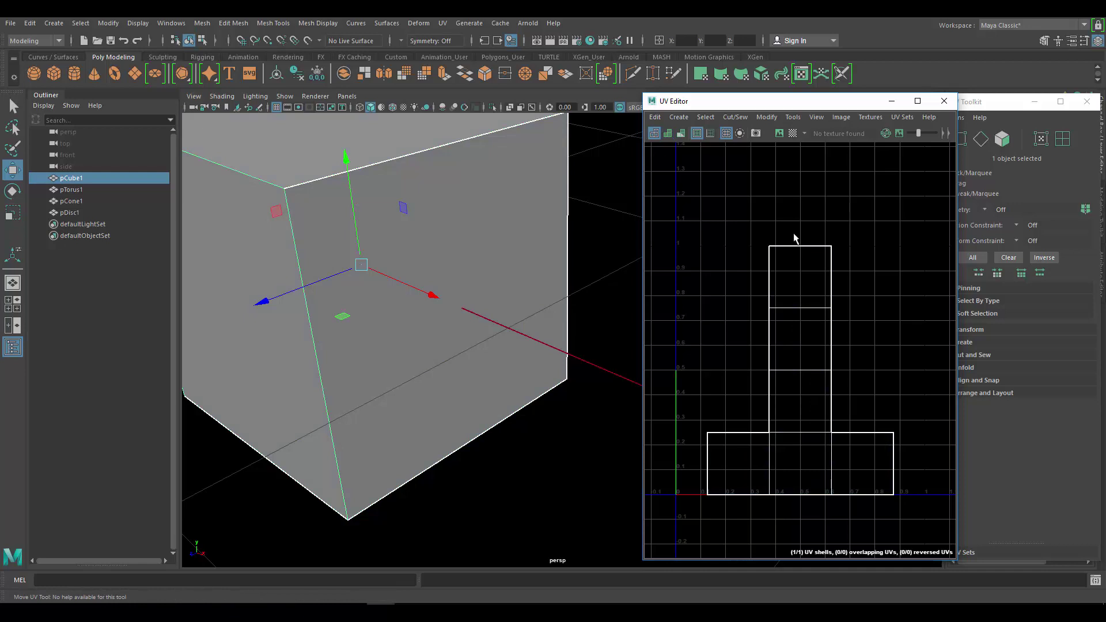
left_click(668, 134)
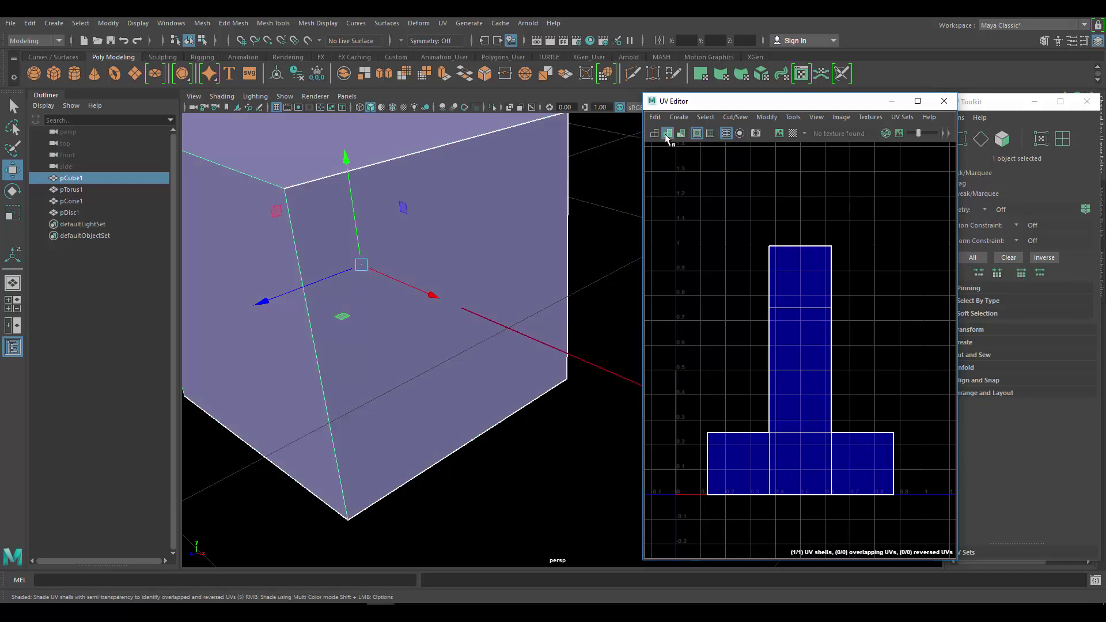
left_click(795, 134)
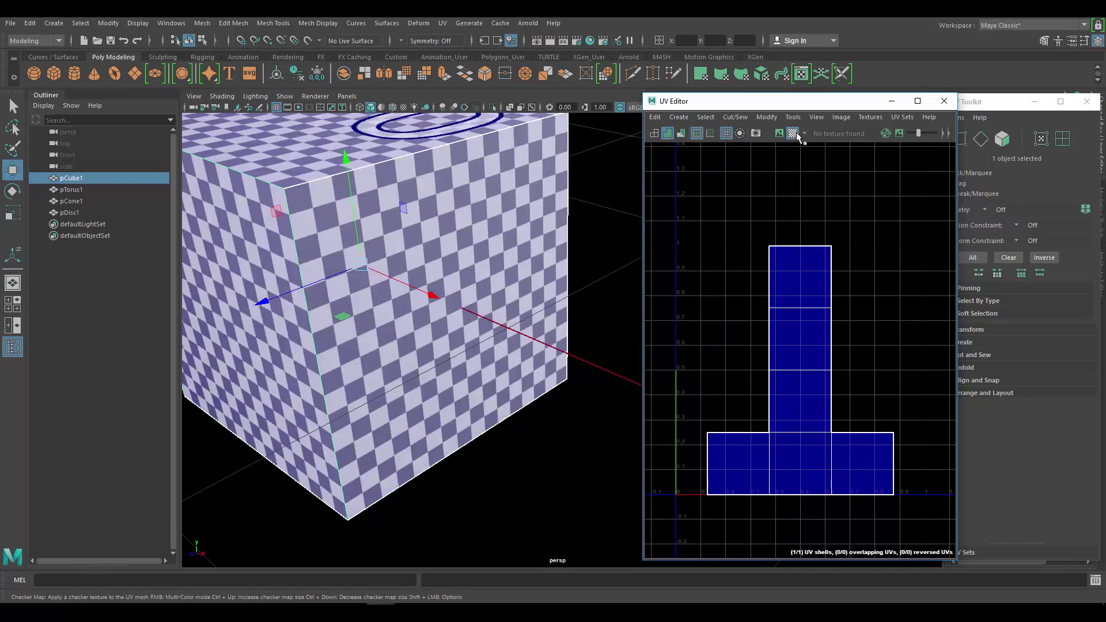
- Display the checker image behind the cube's UVs, inspect the tile, and hide the image again
left_click(779, 133)
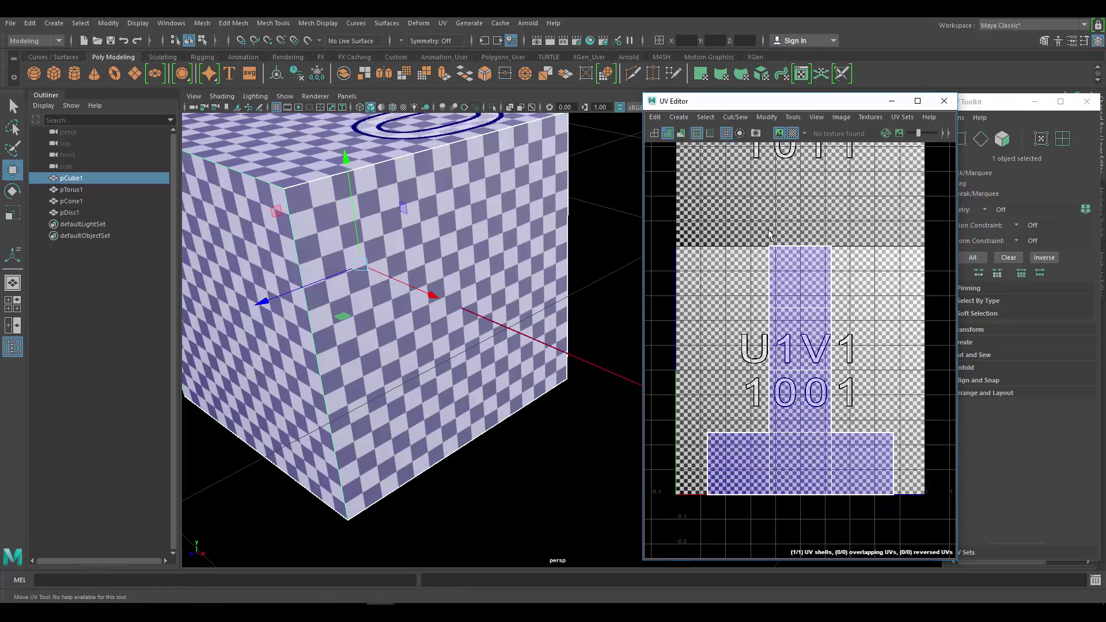
scroll(758, 329, "down", 3)
scroll(773, 327, "up", 5)
scroll(773, 328, "down", 3)
scroll(772, 327, "up", 2)
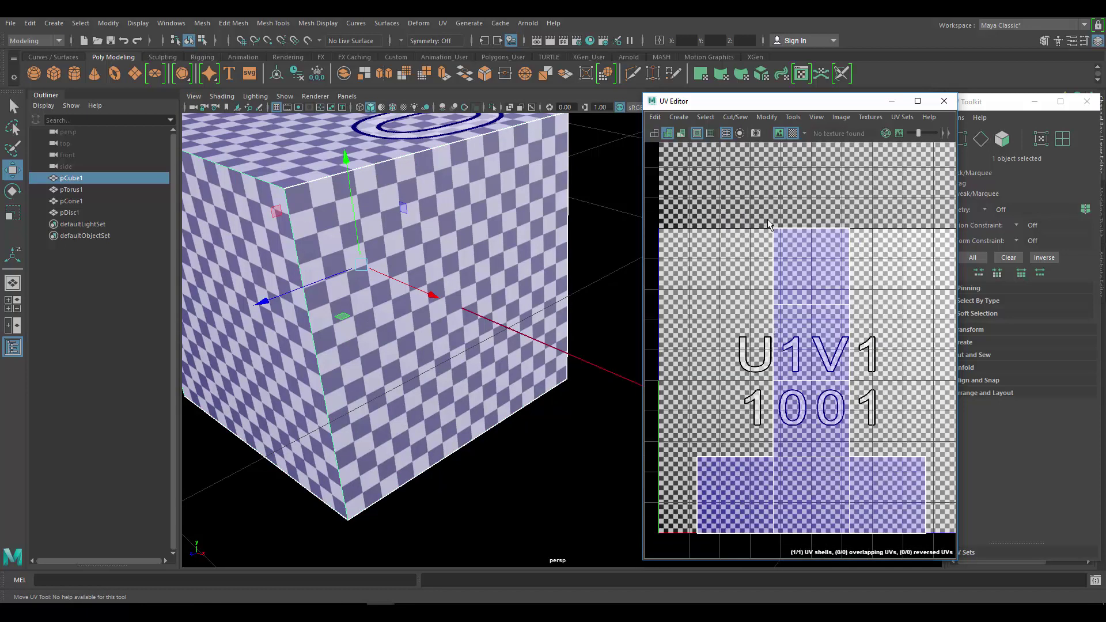
left_click(779, 134)
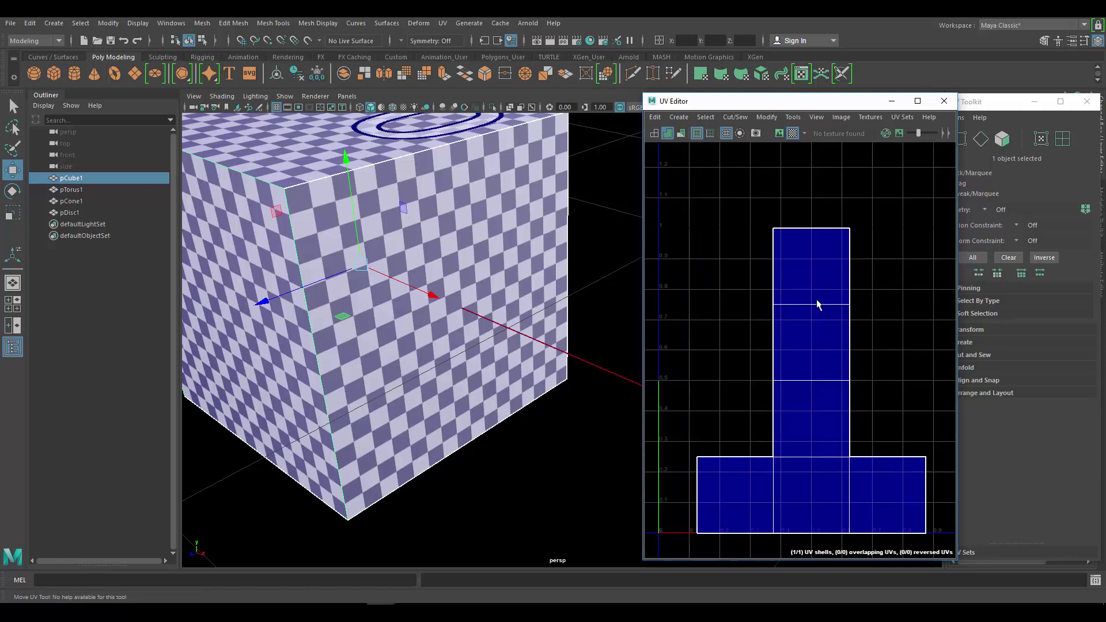
- Examine how the cube's faces correspond to the squares in its unfolded UV layout
scroll(433, 240, "down", 5)
left_click_drag(540, 274, 600, 288, "alt")
scroll(864, 315, "down", 4)
scroll(864, 315, "up", 3)
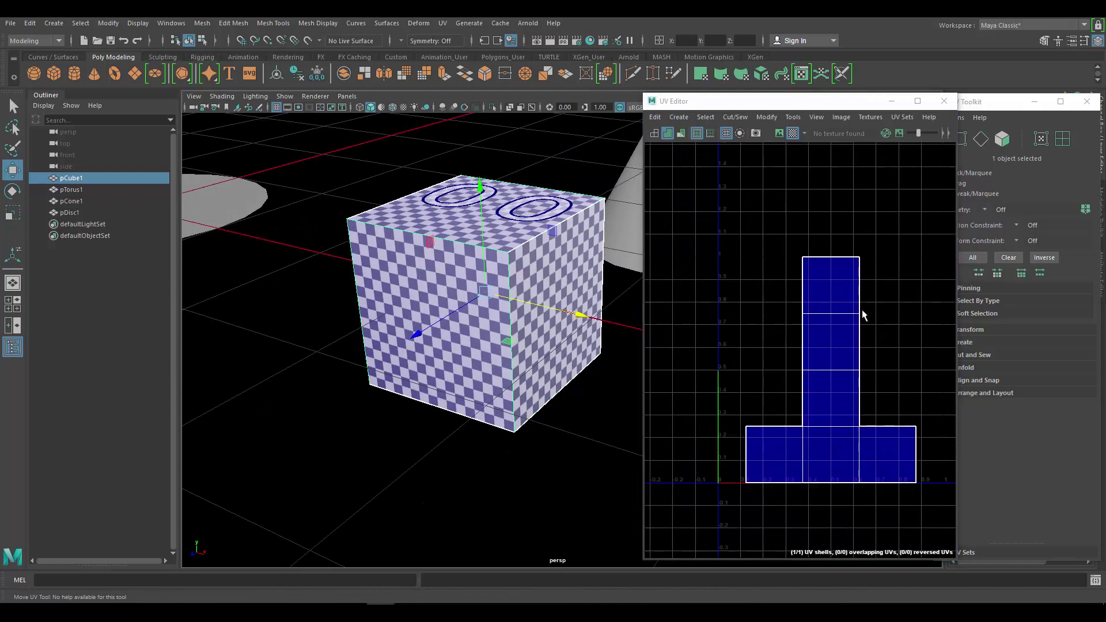
middle_click_drag(842, 320, 815, 336, "alt")
scroll(818, 349, "down", 2)
scroll(814, 336, "down", 5)
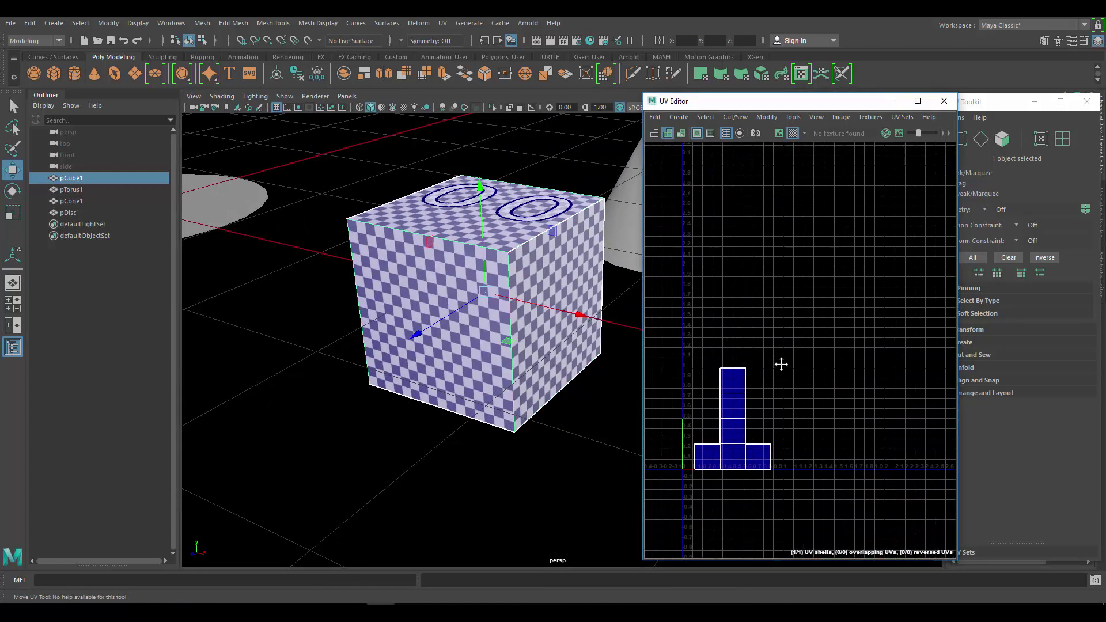
scroll(809, 288, "up", 6)
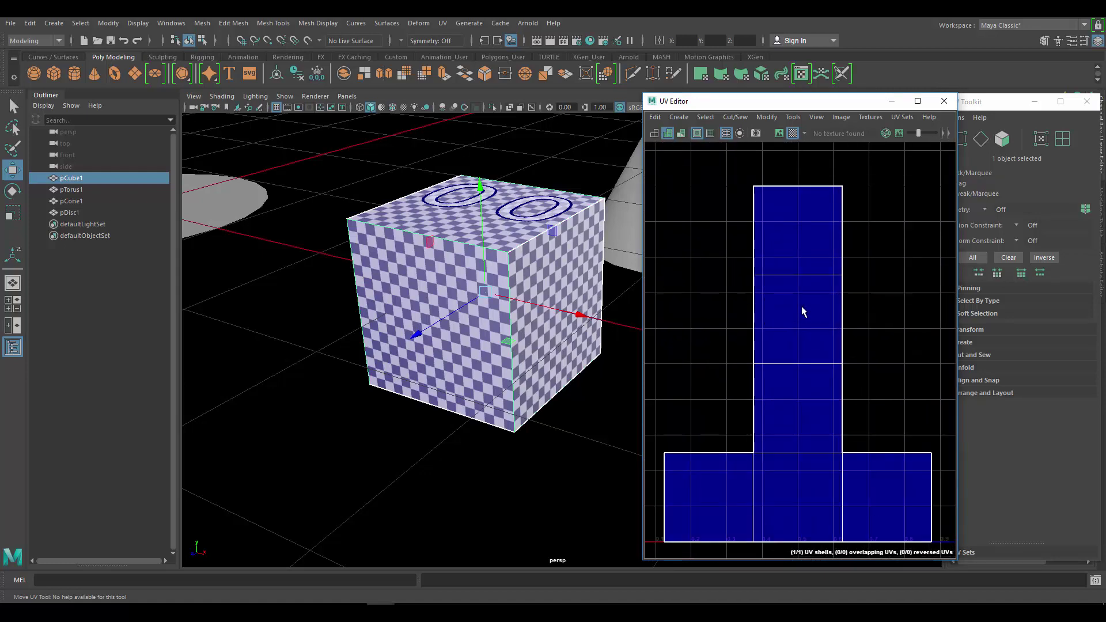
scroll(542, 288, "up", 6)
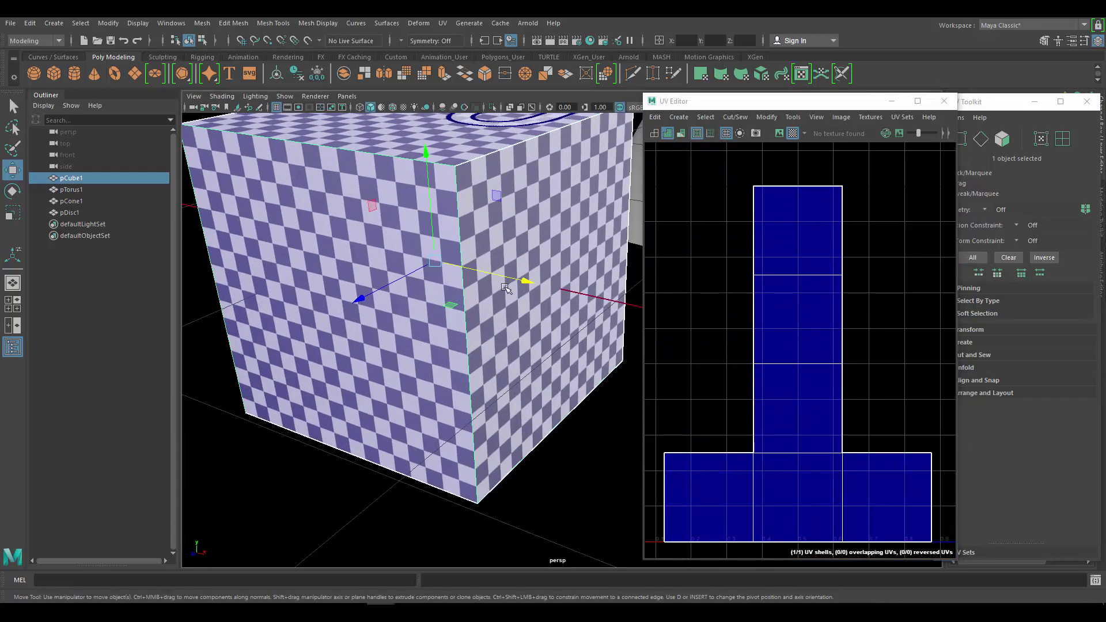
- Switch the UV Editor to edge selection and select the edges through the middle column of the cube's UV shell
middle_click_drag(819, 329, 811, 276, "alt")
right_click_drag(814, 300, 888, 274)
middle_click_drag(766, 338, 773, 314, "alt")
right_click_drag(770, 332, 784, 361, "alt")
middle_click_drag(803, 306, 807, 349, "alt")
scroll(807, 346, "down", 3)
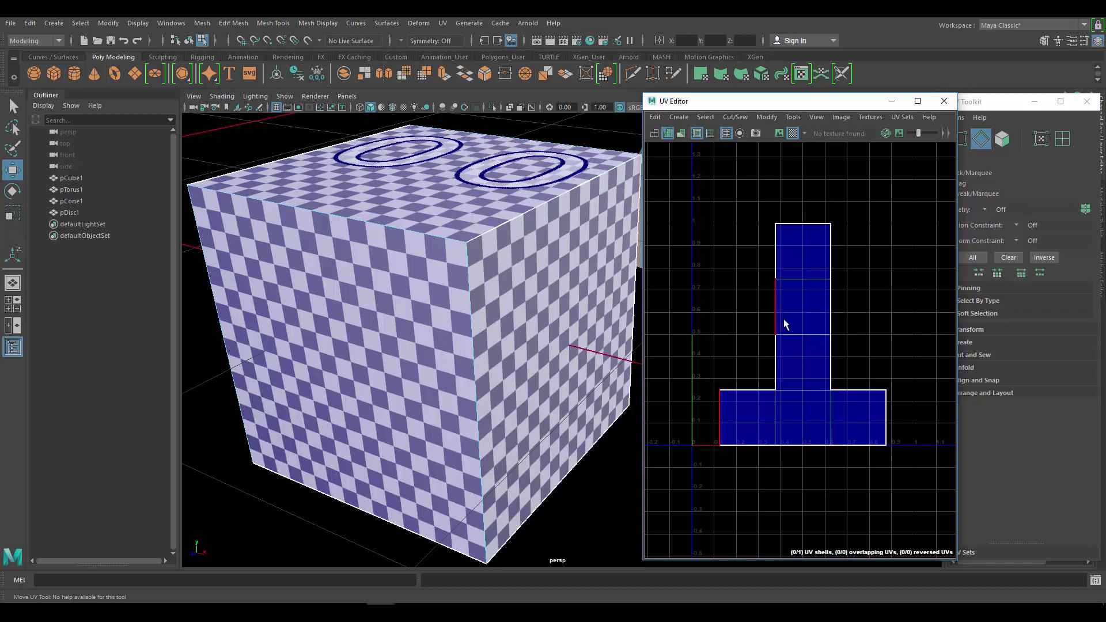
scroll(785, 321, "up", 2)
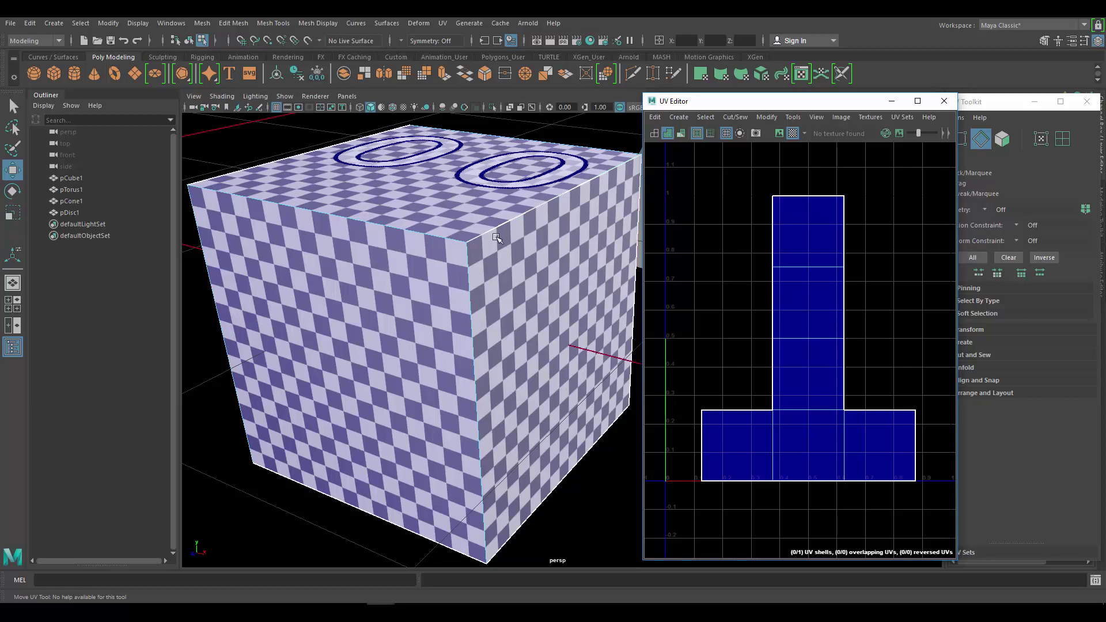
right_click_drag(788, 284, 795, 257)
left_click_drag(789, 245, 808, 459)
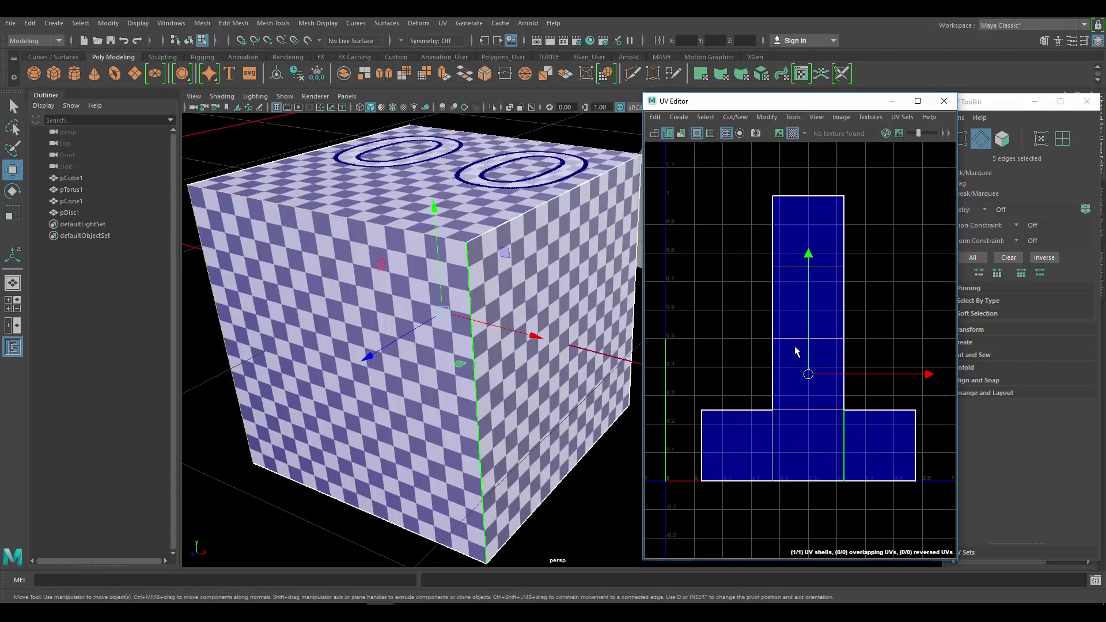
- Try moving the cube's whole UV shell upward, undo the move and clear the selection
right_click_drag(777, 264, 796, 259)
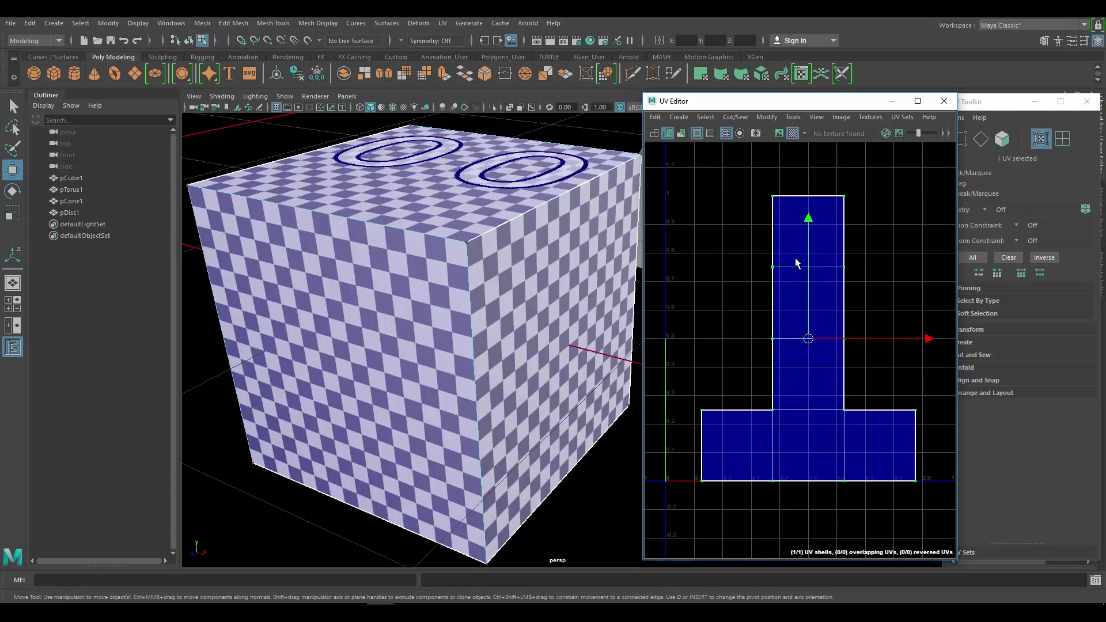
left_click_drag(807, 339, 805, 307)
key("ctrl+z")
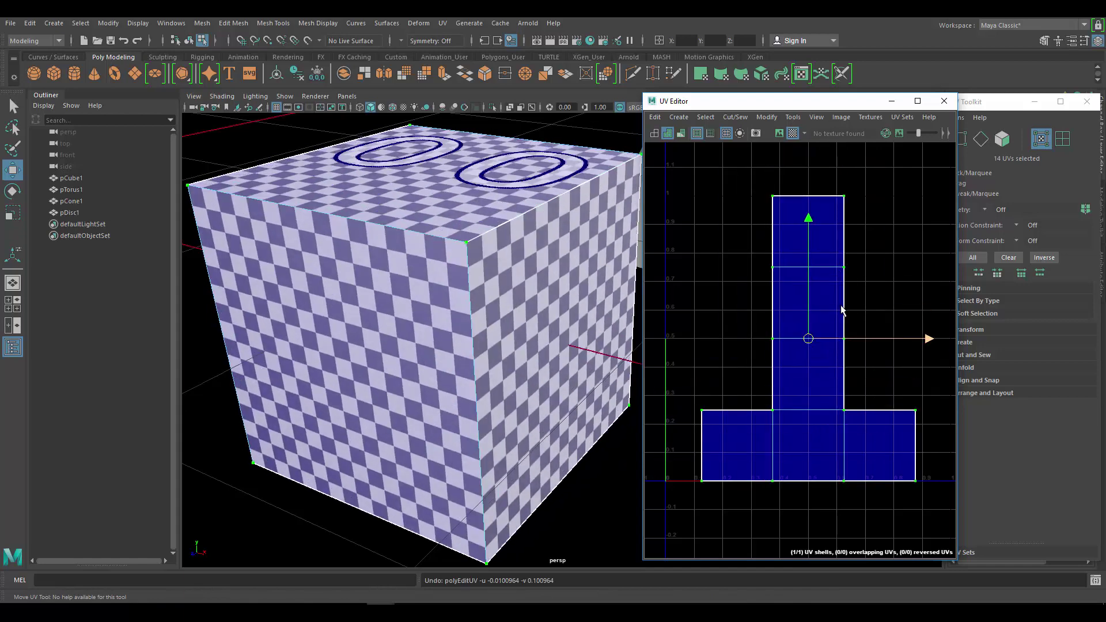
left_click(884, 259)
- Switch the cube to edge selection in the viewport and select a top edge to compare it with its UV edge
left_click_drag(527, 294, 449, 311, "alt")
middle_click_drag(450, 311, 552, 258, "alt")
right_click_drag(479, 261, 480, 227)
left_click(395, 247)
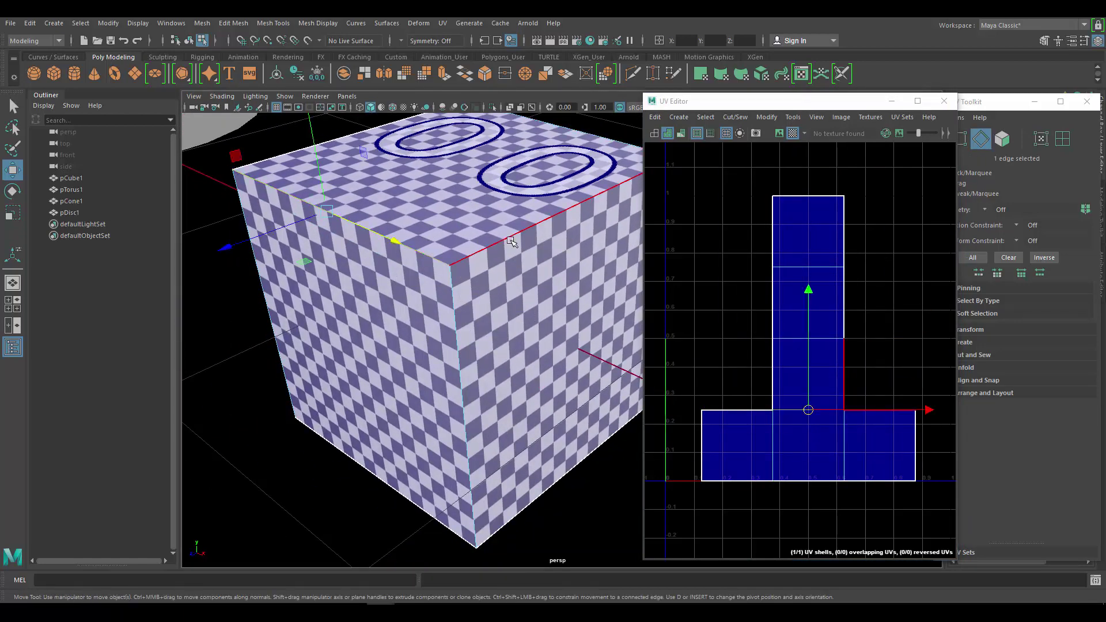
key("f")
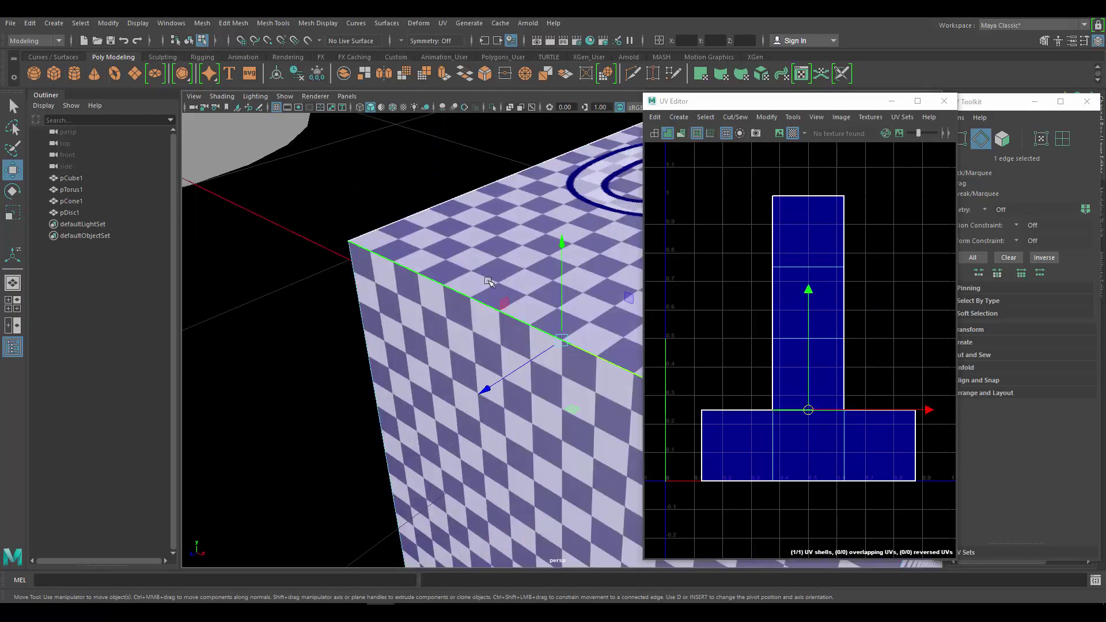
middle_click_drag(554, 374, 328, 312, "alt")
scroll(489, 288, "down", 3)
middle_click_drag(557, 303, 490, 274, "alt")
left_click_drag(490, 274, 453, 294, "alt")
right_click_drag(453, 293, 454, 301, "alt")
left_click_drag(453, 300, 530, 285, "alt")
left_click(437, 280)
- Switch the cube to face selection and select its top face to locate the matching UV square
right_click(540, 279)
left_click(539, 308)
left_click(498, 282)
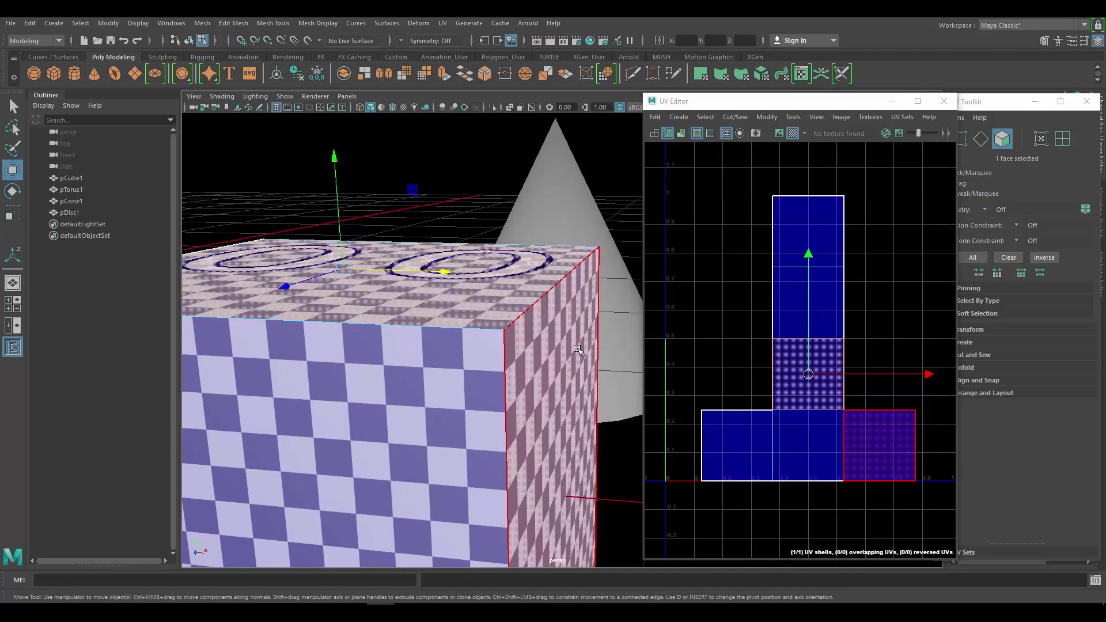
left_click(552, 324)
left_click(499, 305)
left_click_drag(499, 311, 541, 296, "alt")
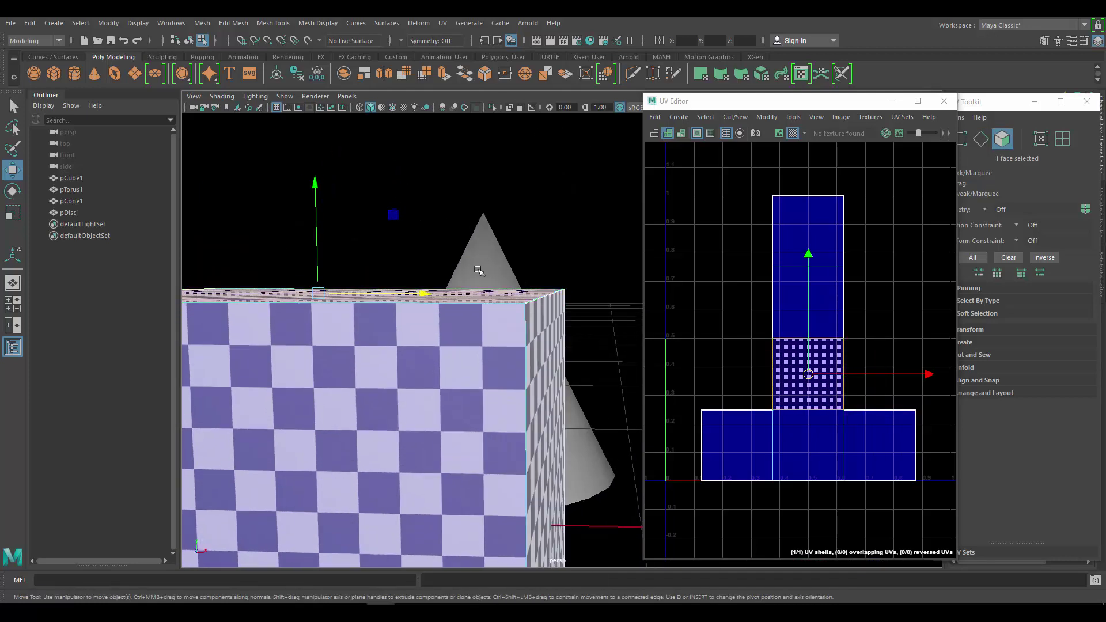
- Return the cube to edge selection and select a top edge at the near corner to compare its UV borders
right_click(537, 272)
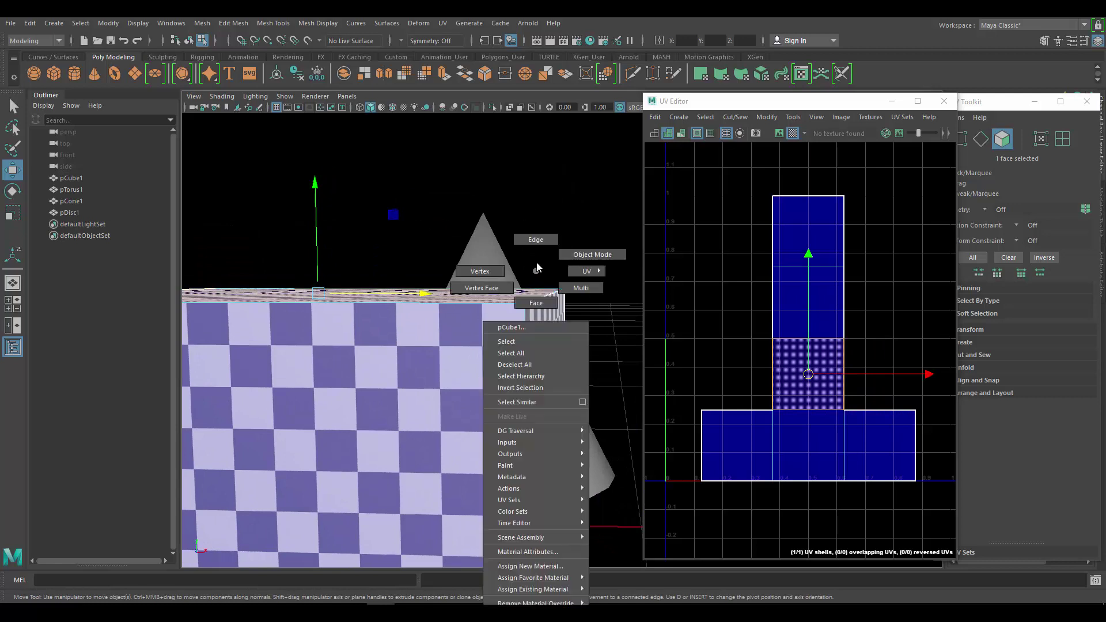
left_click(531, 242)
left_click(559, 291)
left_click_drag(560, 291, 507, 304, "alt")
left_click(506, 305)
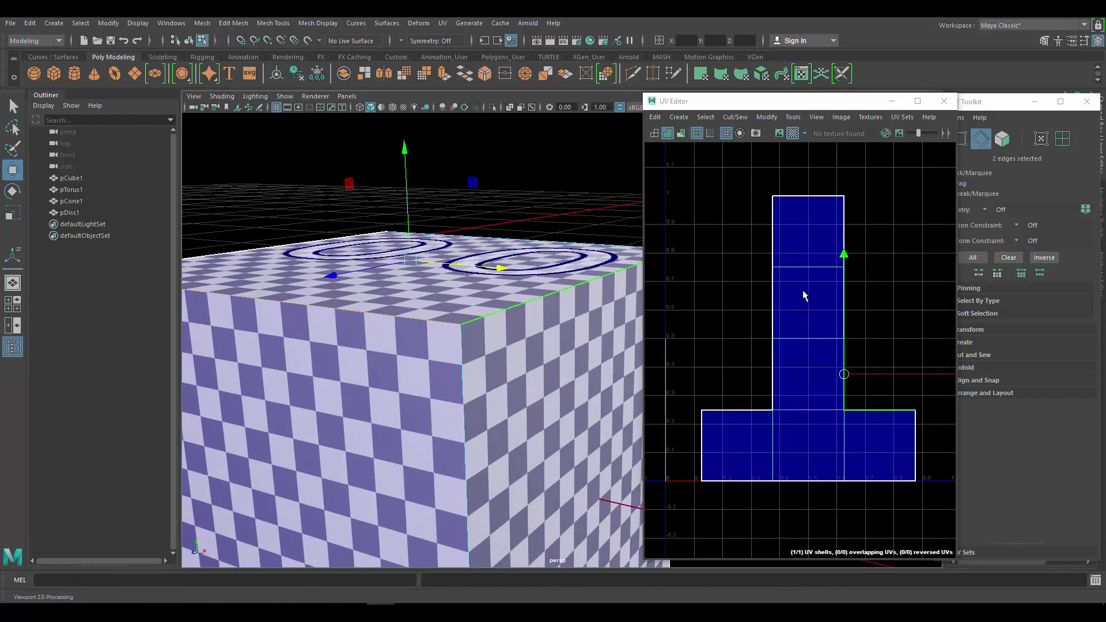
- Select the edges across the cube's UV layout and cut them so every face becomes its own shell
left_click_drag(797, 245, 898, 449)
right_click_drag(803, 278, 756, 291, "shift")
- Switch to UV selection and move the upper squares of the cube's UV layout upward to separate them
right_click_drag(828, 293, 862, 261)
left_click(840, 212)
middle_click_drag(821, 204, 817, 253, "alt")
left_click_drag(806, 236, 800, 214)
left_click(808, 321)
left_click_drag(806, 311, 802, 298)
middle_click_drag(858, 346, 825, 238, "alt")
left_click(790, 307)
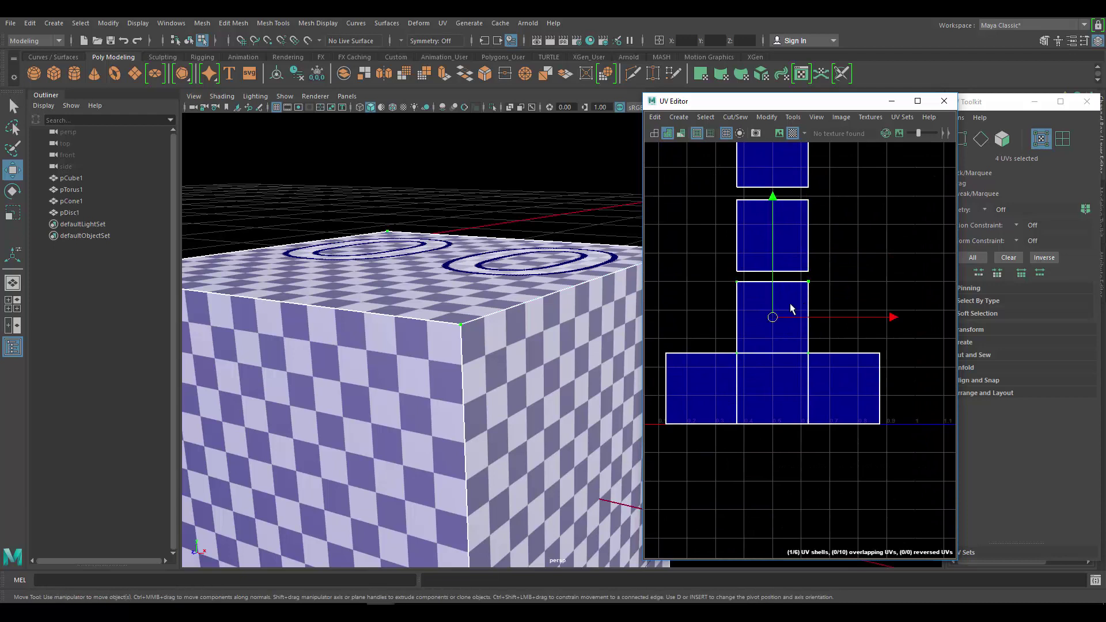
left_click_drag(774, 288, 773, 284)
- Move the outer and middle squares of the cube's bottom UV row sideways so they stand apart
left_click(830, 390)
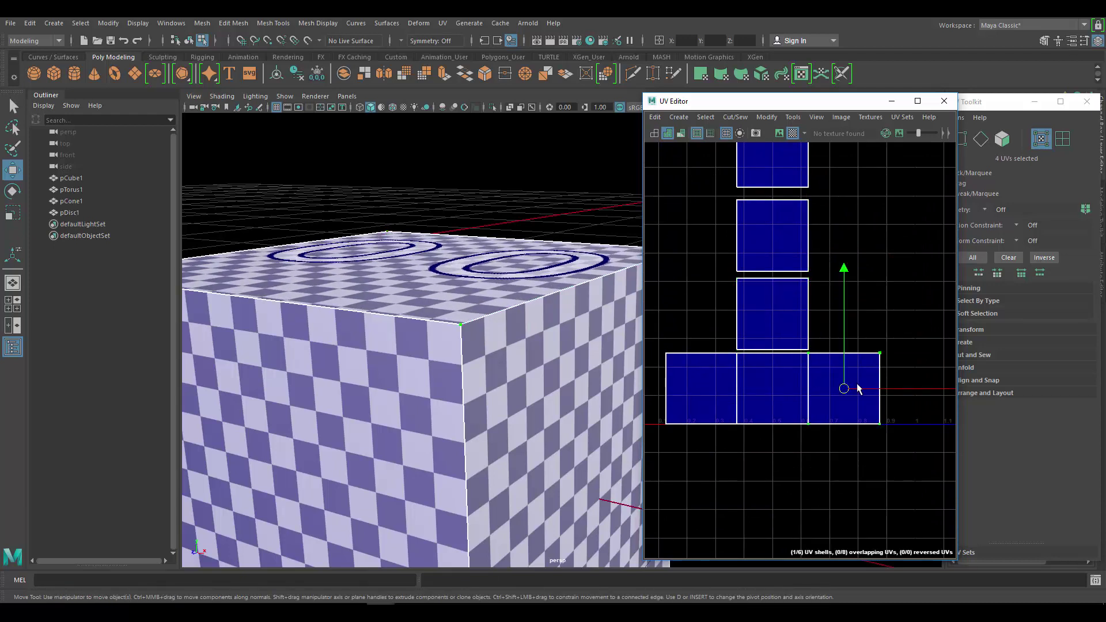
left_click_drag(859, 388, 875, 388)
left_click(772, 383)
left_click_drag(805, 389, 810, 390)
left_click(850, 301)
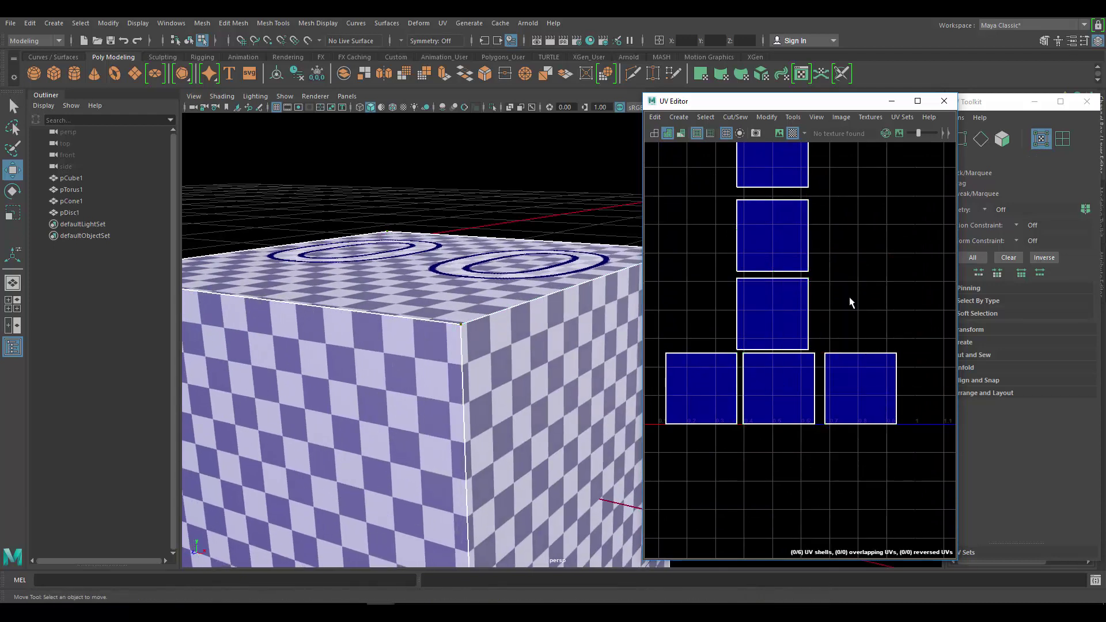
scroll(780, 294, "down", 2)
scroll(783, 294, "up", 1)
left_click_drag(496, 353, 473, 368, "alt")
scroll(474, 367, "down", 5)
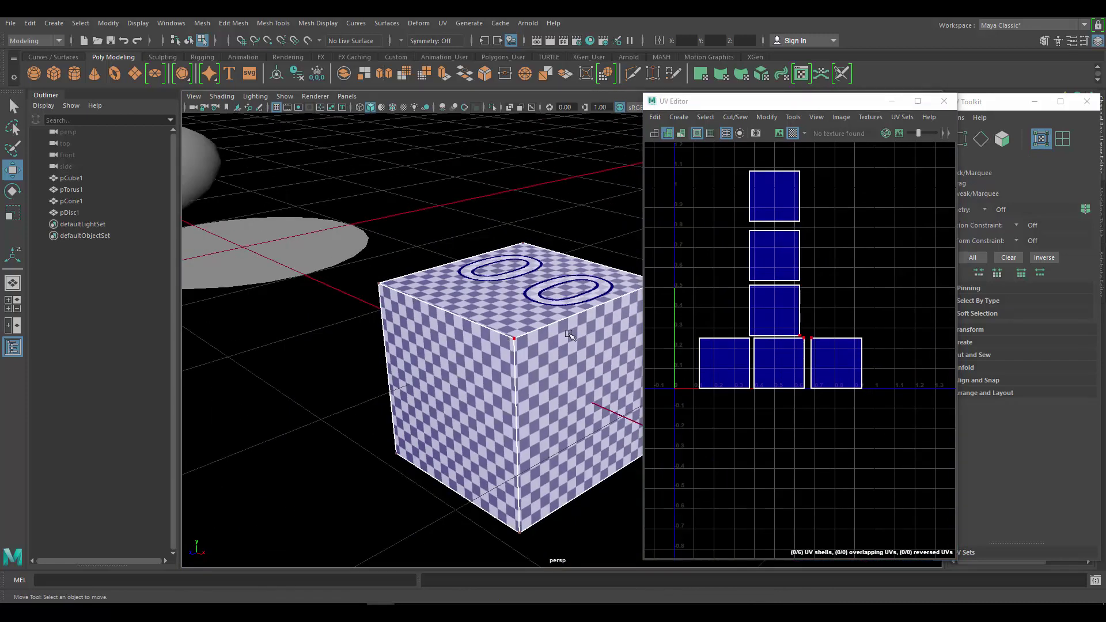
scroll(791, 262, "up", 3)
scroll(796, 312, "down", 5)
- Undo the shell moves and the edge cuts on the cube's UV layout
key("ctrl+z")
key("ctrl+z")
key("ctrl+z")
key("ctrl+z")
key("ctrl+z")
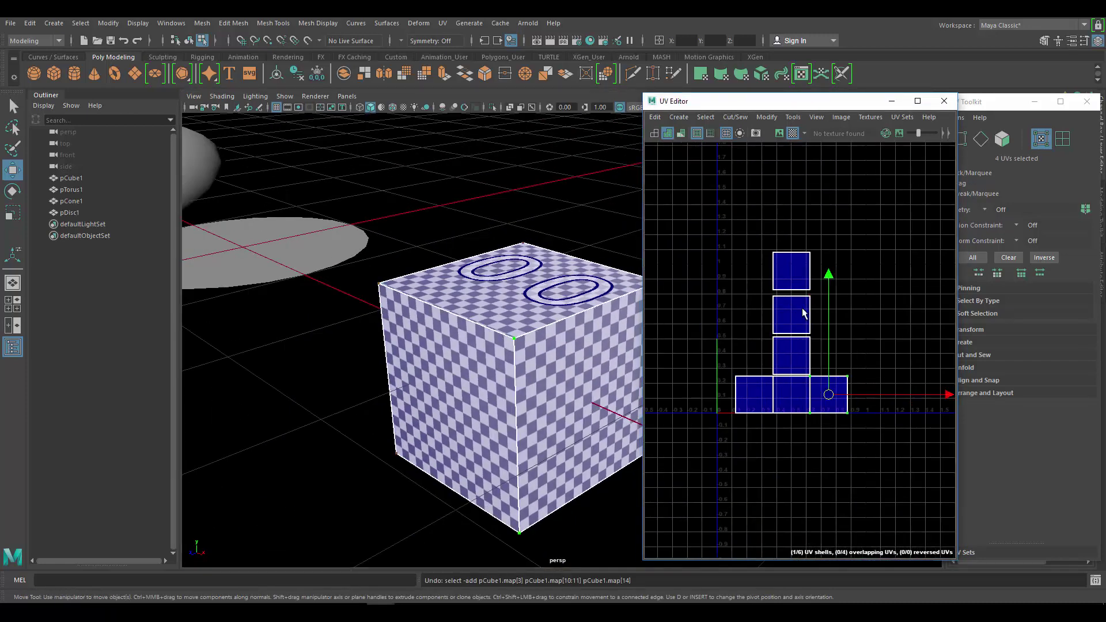
key("ctrl+z")
key("ctrl+z")
key("ctrl+z")
key("ctrl+z")
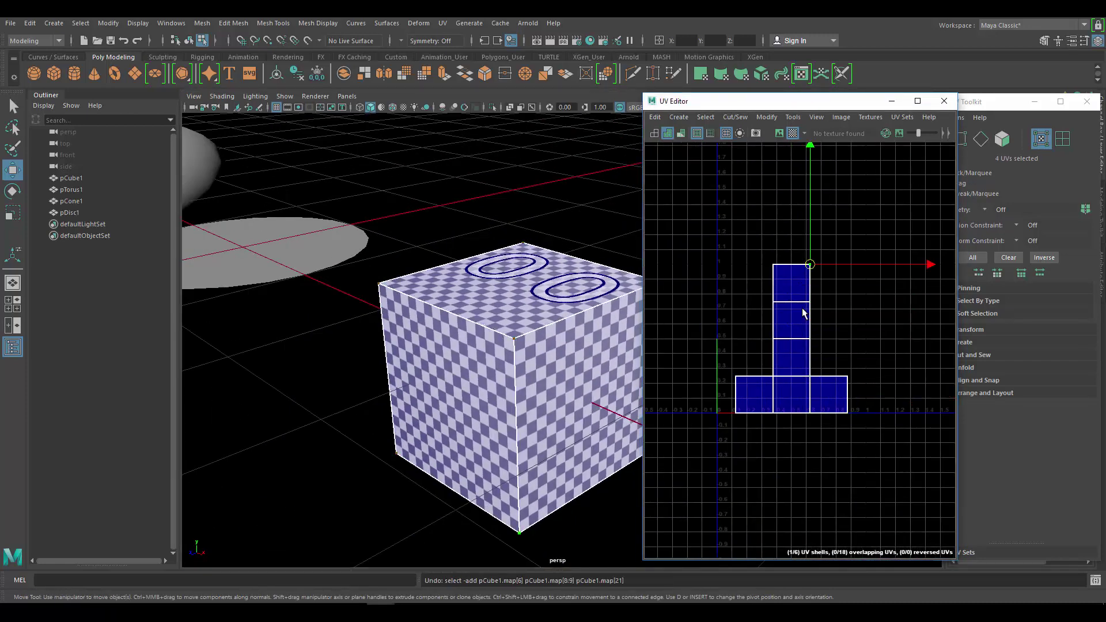
scroll(795, 330, "up", 5)
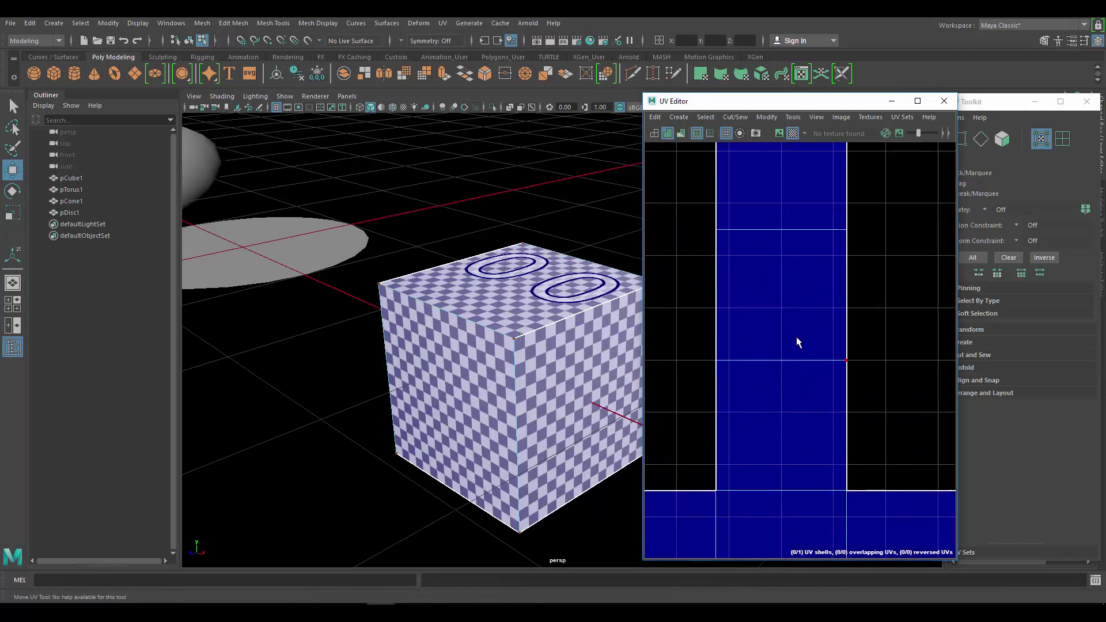
scroll(797, 341, "down", 5)
scroll(797, 329, "up", 2)
scroll(538, 363, "up", 2)
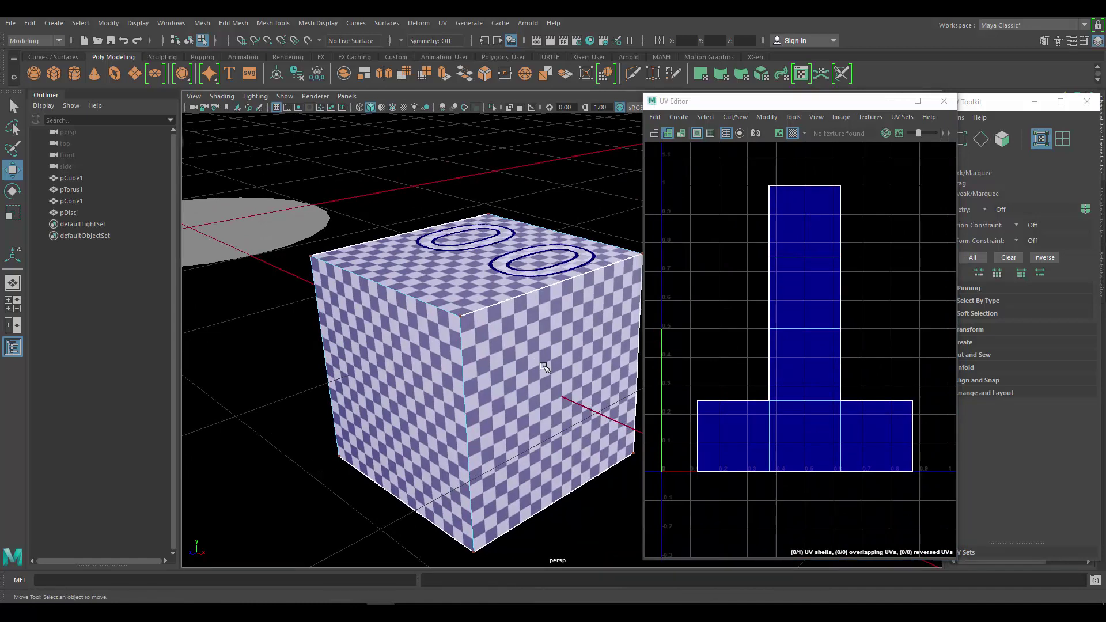
- Display the checker image behind the cube's UVs in the UV Editor
left_click(779, 133)
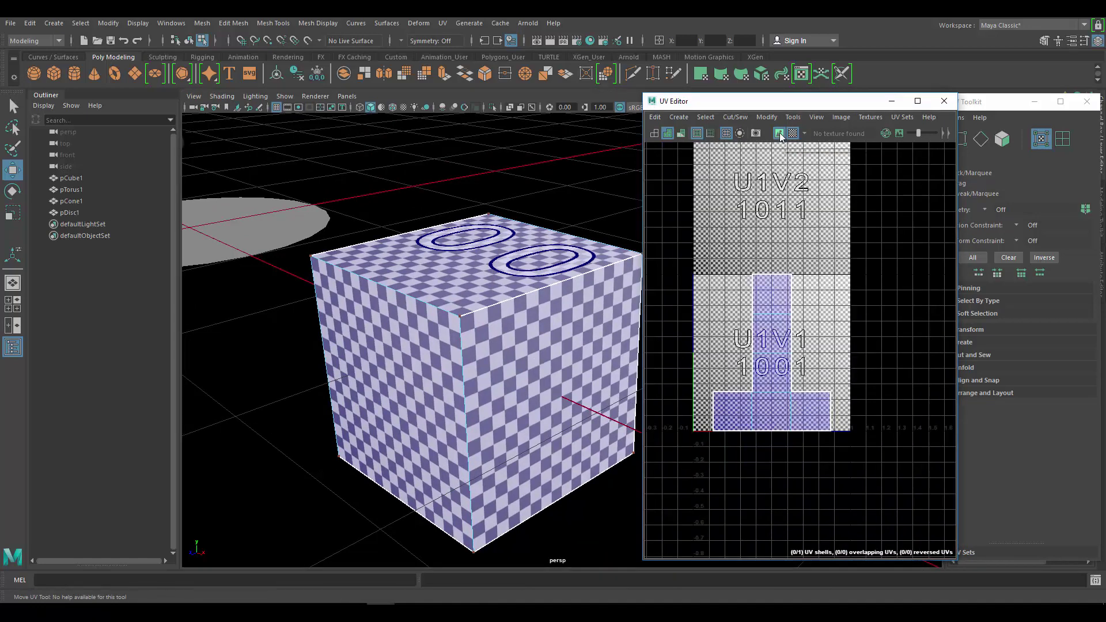
middle_click_drag(769, 284, 810, 295, "alt")
right_click_drag(809, 295, 862, 325, "alt")
middle_click_drag(825, 317, 808, 288, "alt")
right_click_drag(810, 288, 841, 308, "alt")
middle_click_drag(841, 308, 845, 294, "alt")
right_click_drag(846, 294, 803, 266, "alt")
- Select the cube's whole UV shell, scale it to about 0.28 and move it into the U1V1 tile's bottom-left corner
double_click(798, 266)
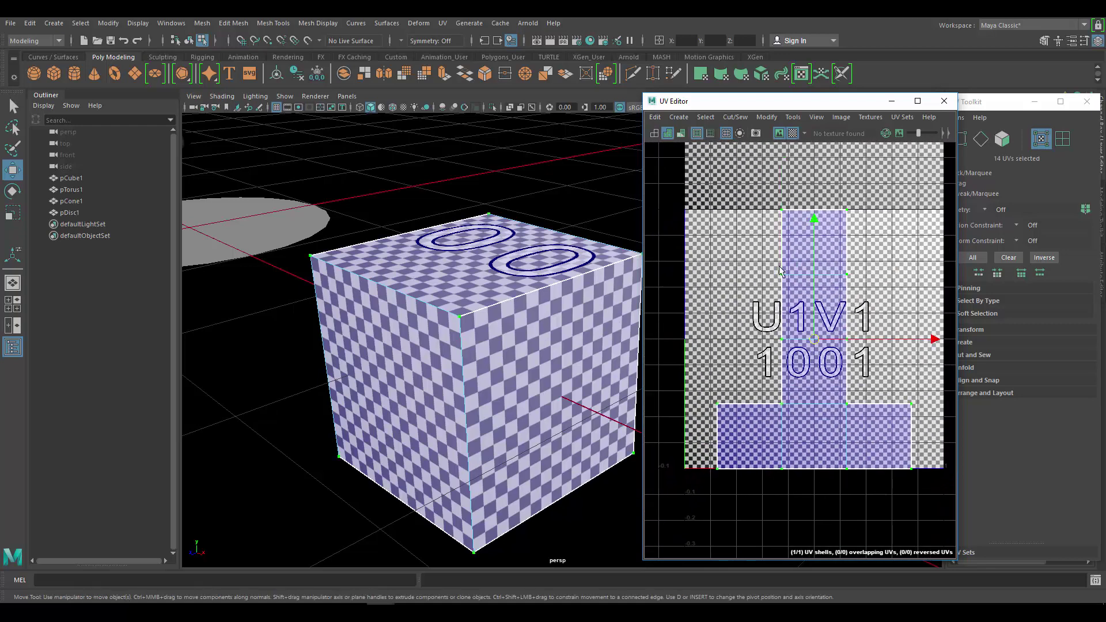
middle_click_drag(832, 279, 816, 287, "alt")
right_click_drag(816, 287, 772, 266, "alt")
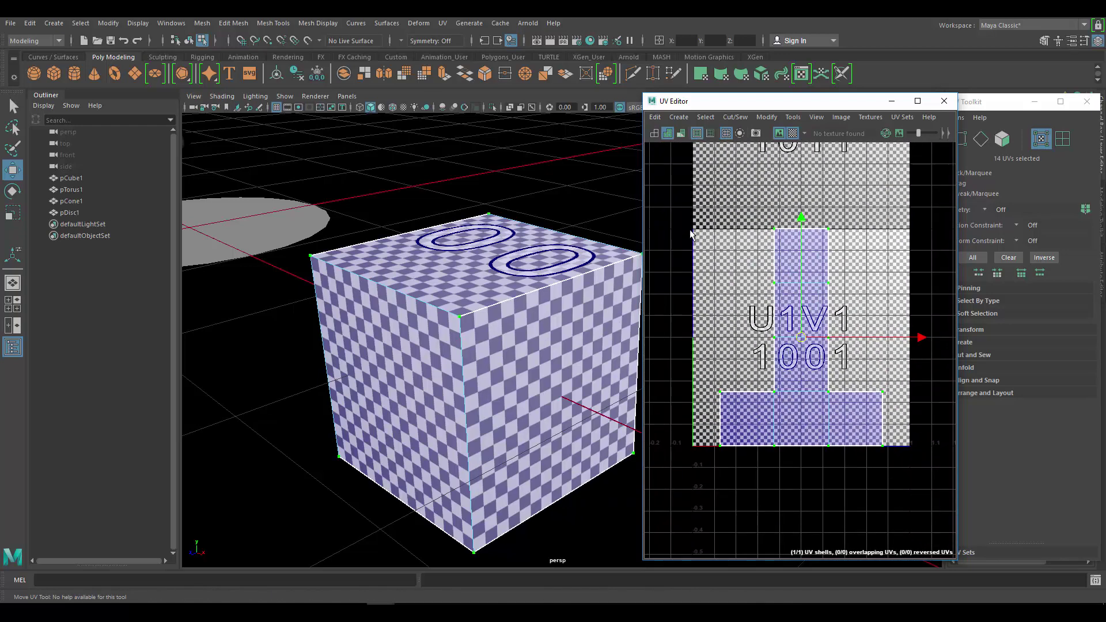
key("r")
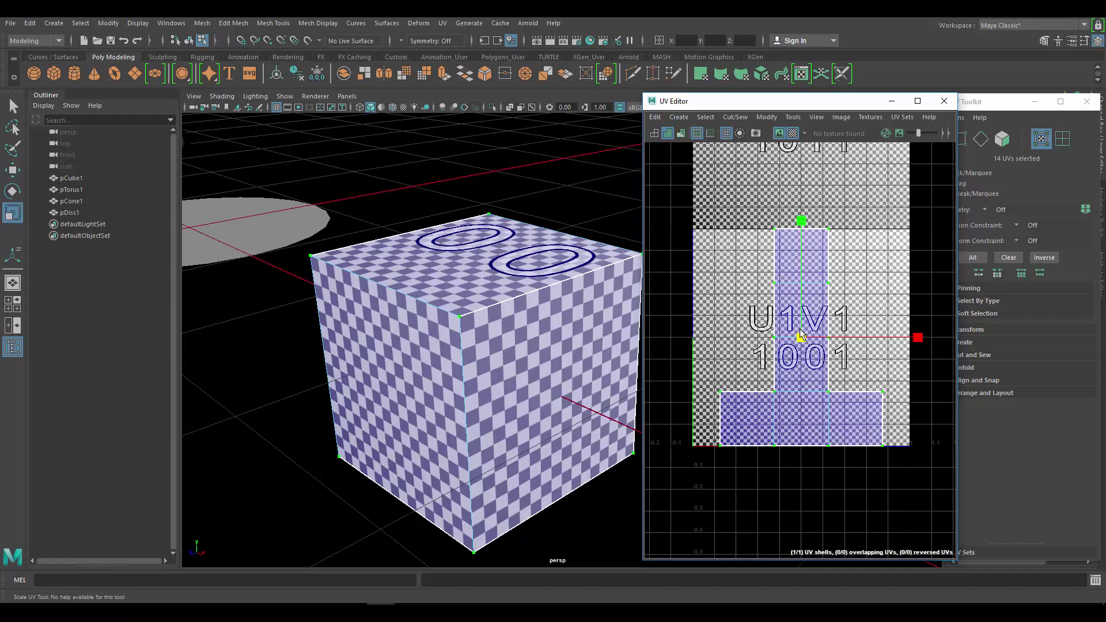
left_click_drag(802, 337, 726, 406)
key("w")
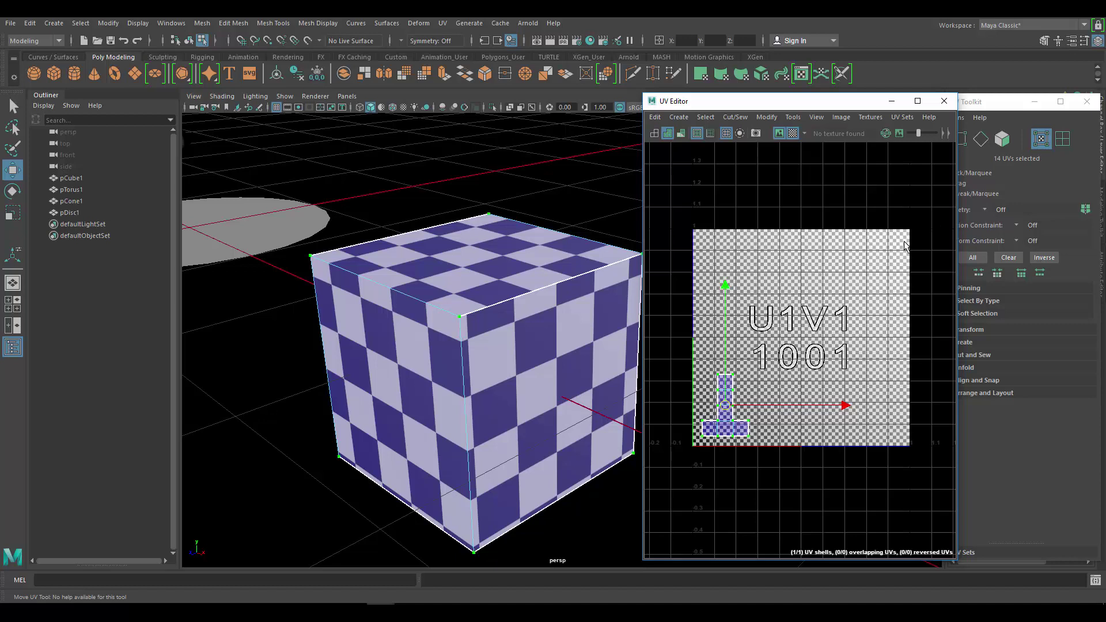
left_click_drag(725, 405, 719, 412)
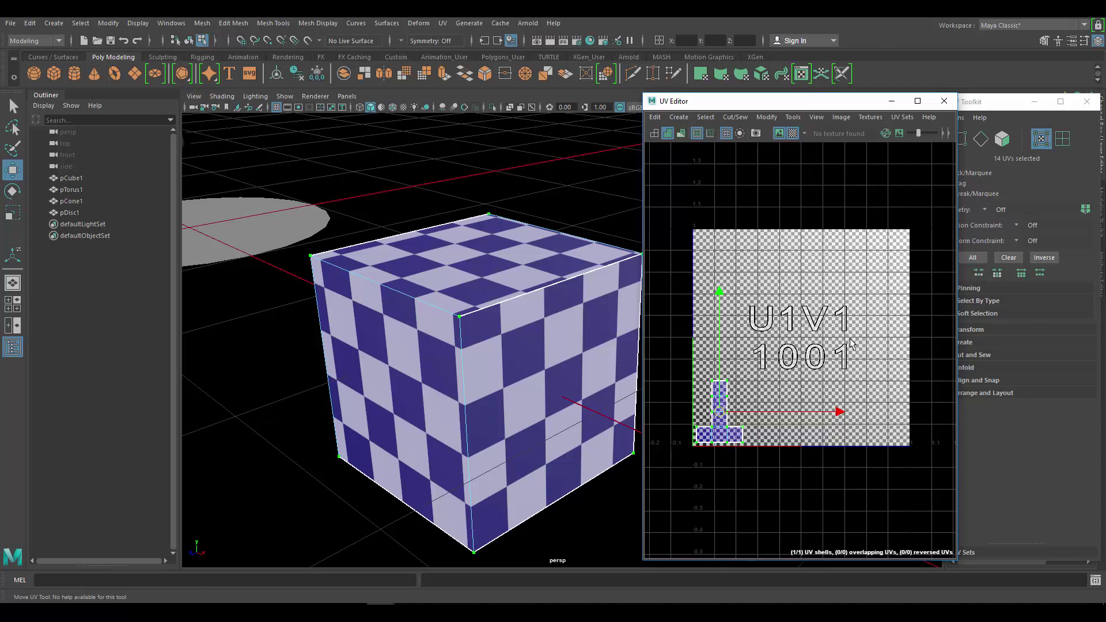
- Undo the scaling and repositioning of the cube's UV shell
key("ctrl+z")
key("ctrl+z")
key("ctrl+z")
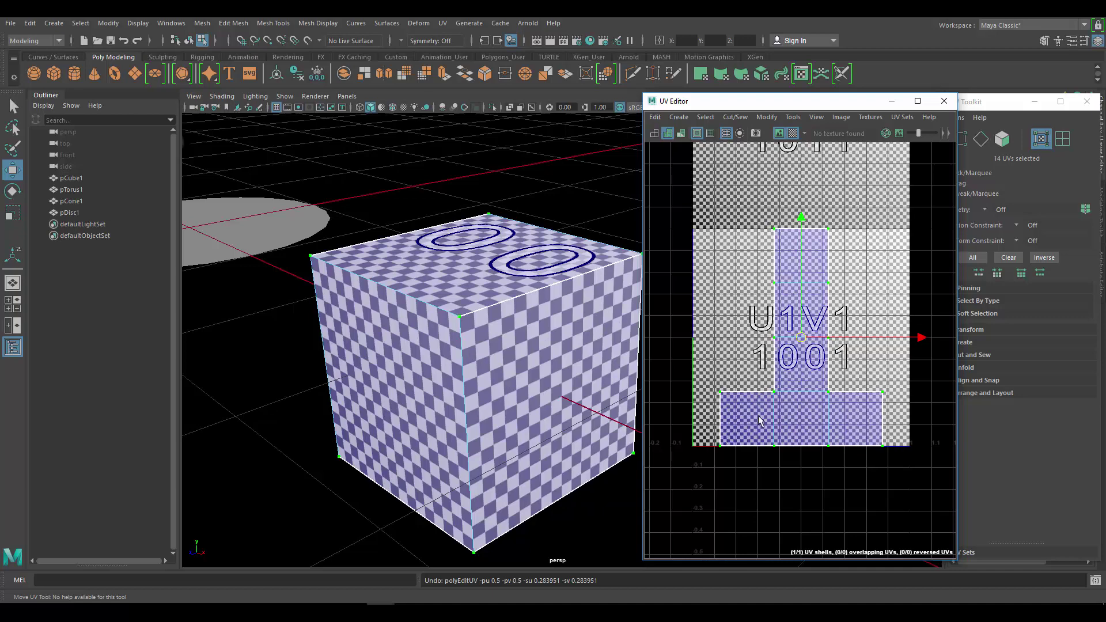
- Return to object selection and select the cone to show its checker pattern and UV layout
right_click_drag(484, 270, 541, 256)
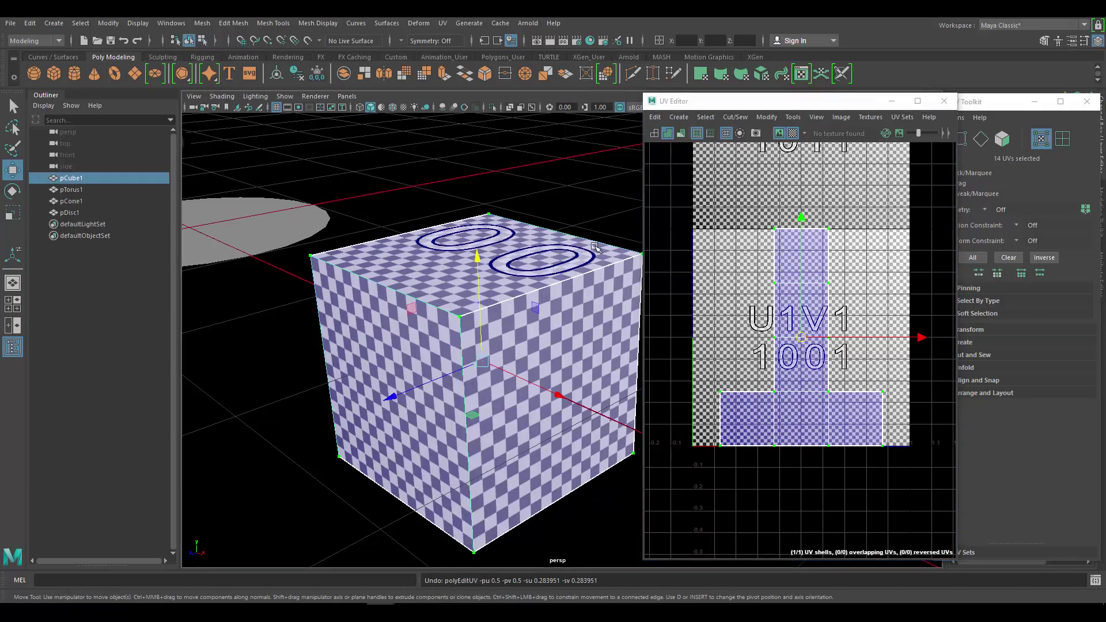
scroll(553, 276, "down", 6)
middle_click_drag(553, 277, 394, 293, "alt")
left_click(479, 287)
left_click(595, 286)
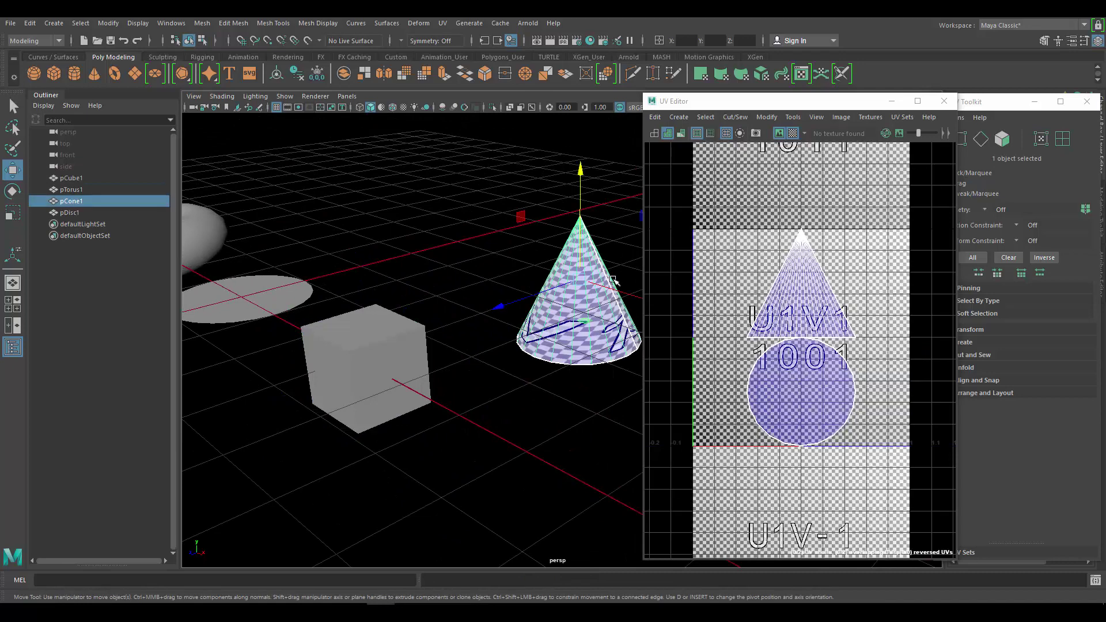
middle_click_drag(595, 285, 524, 312, "alt")
scroll(571, 334, "up", 5)
left_click_drag(574, 337, 543, 344, "alt")
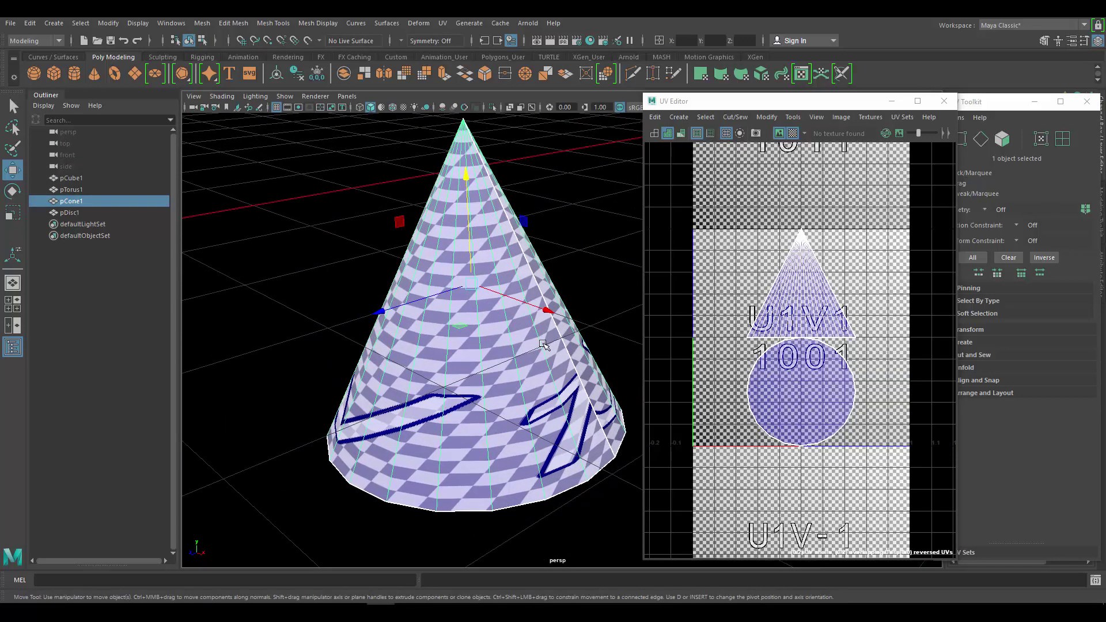
- Examine the checker pattern on the cone's side against its UV shells
scroll(813, 311, "up", 5)
scroll(815, 311, "down", 5)
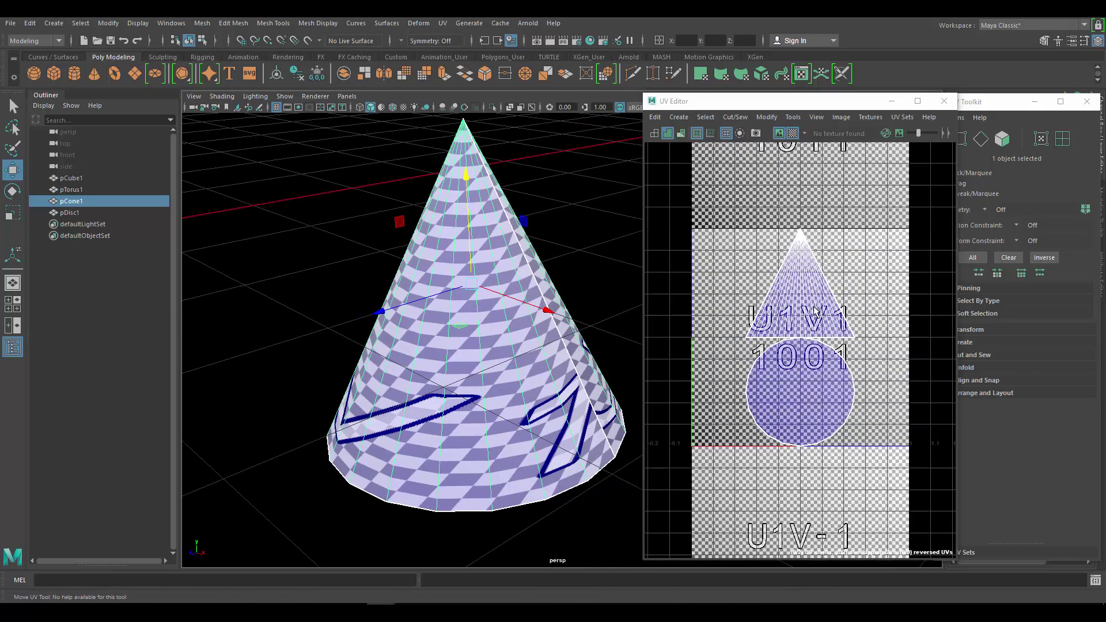
mouse_move(521, 369)
left_mouse_down("alt")
mouse_move(657, 372)
mouse_move(504, 374)
mouse_move(507, 247)
mouse_move(480, 334)
mouse_move(501, 374)
left_mouse_up("alt")
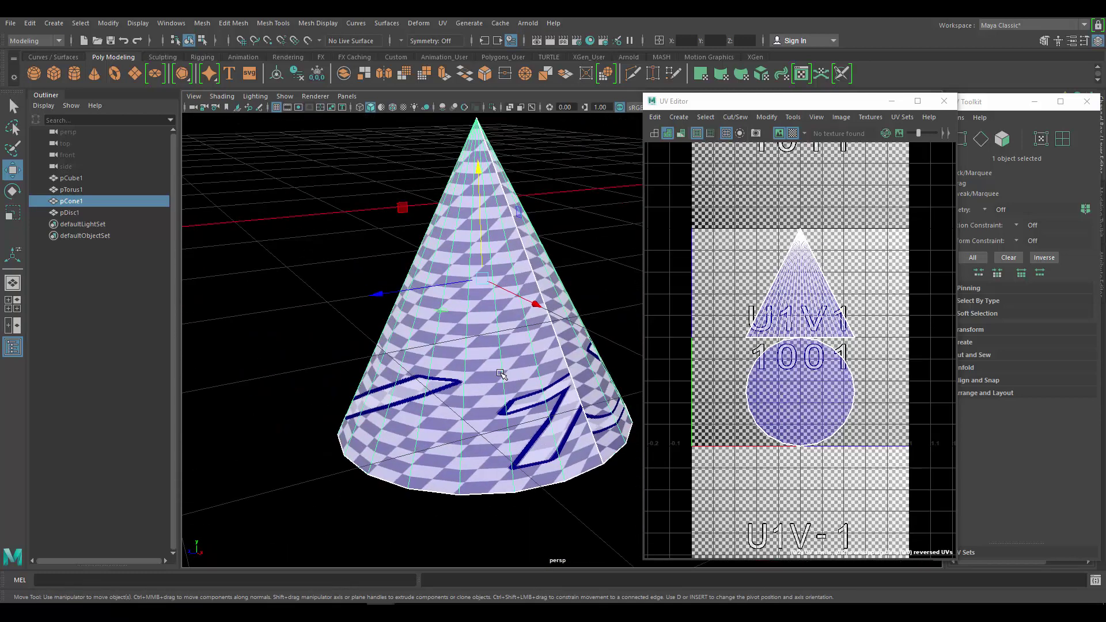
scroll(474, 334, "up", 2)
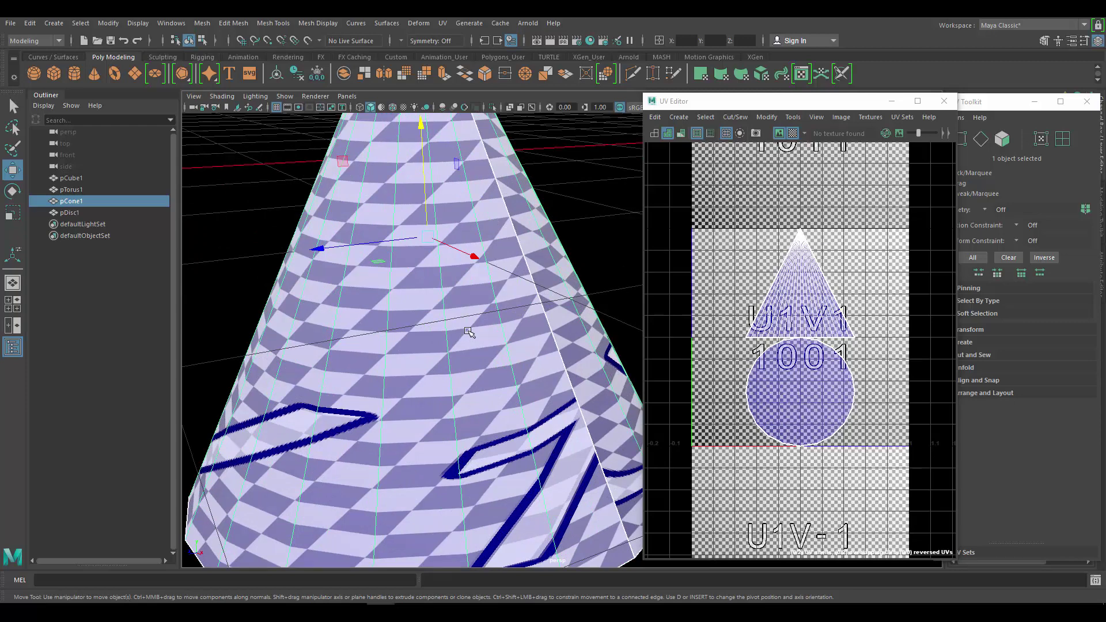
right_click_drag(438, 323, 548, 351, "alt")
scroll(420, 333, "down", 5)
middle_click_drag(497, 264, 479, 295, "alt")
scroll(497, 340, "down", 1)
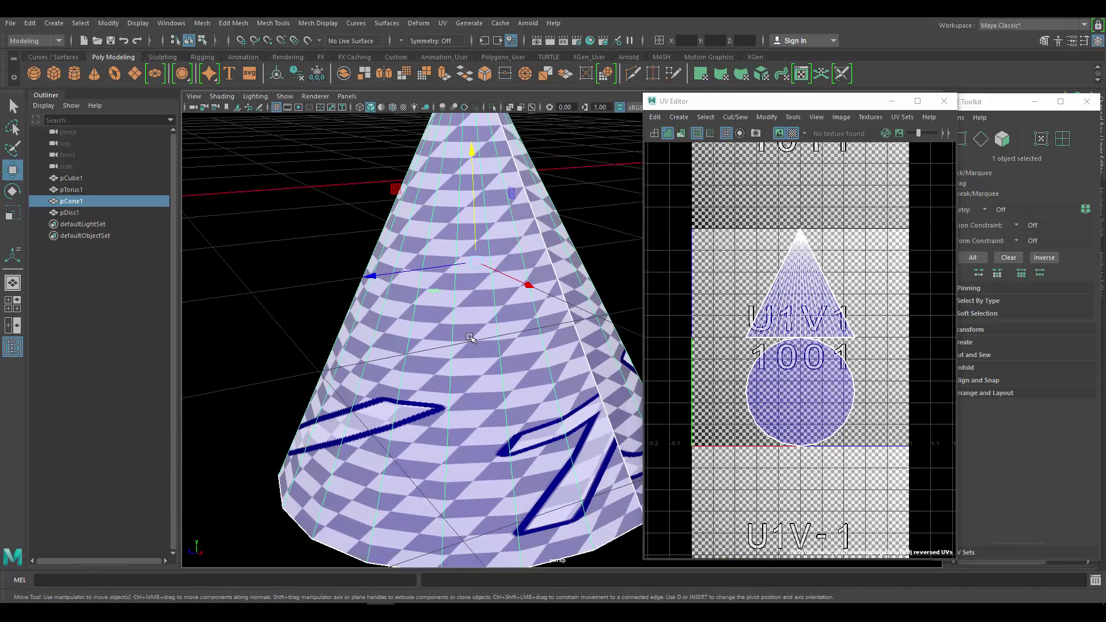
- Compare the checker squares in the UV Editor with the checks on the cone's surface for stretching
scroll(814, 329, "up", 10)
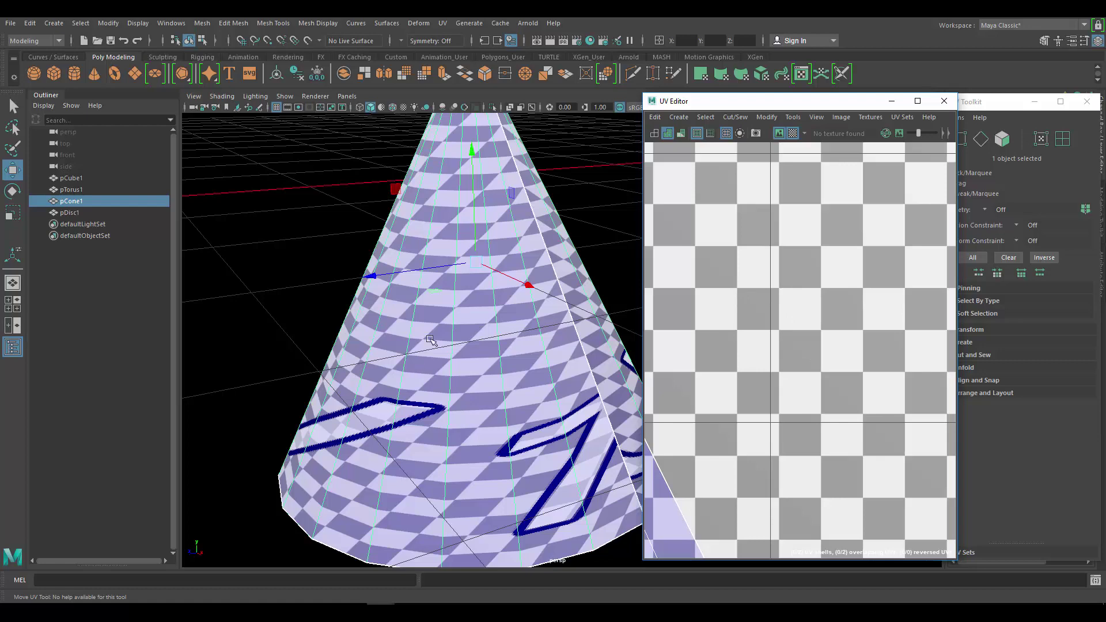
scroll(430, 351, "up", 5)
middle_click_drag(468, 350, 559, 343, "alt")
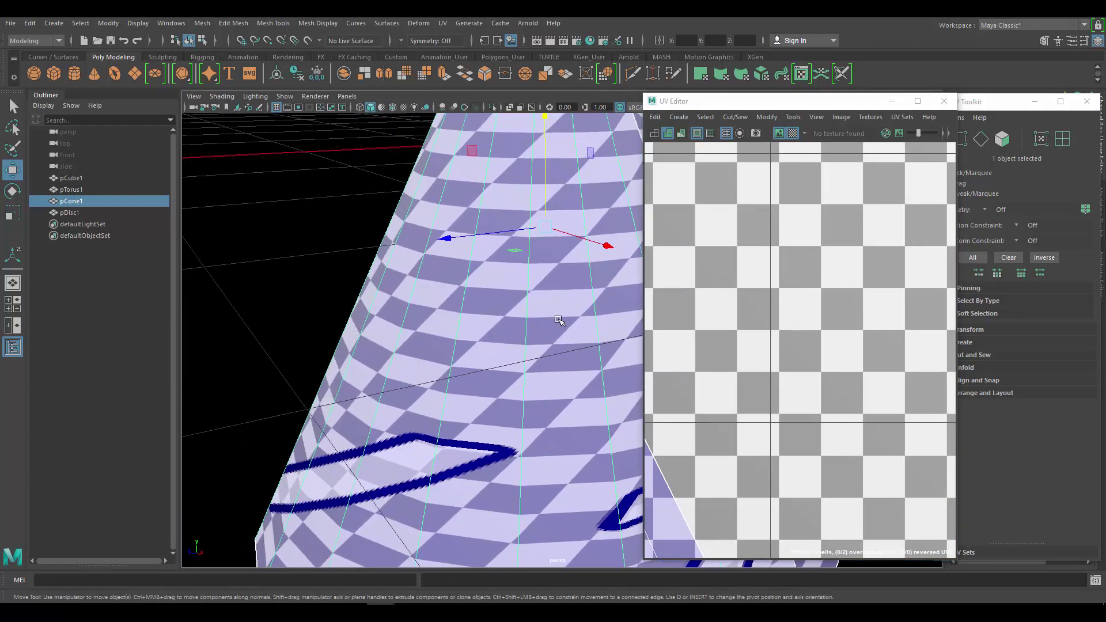
scroll(507, 323, "down", 3)
scroll(526, 362, "down", 4)
mouse_move(525, 361)
left_mouse_down("alt")
mouse_move(544, 335)
mouse_move(519, 349)
left_mouse_up("alt")
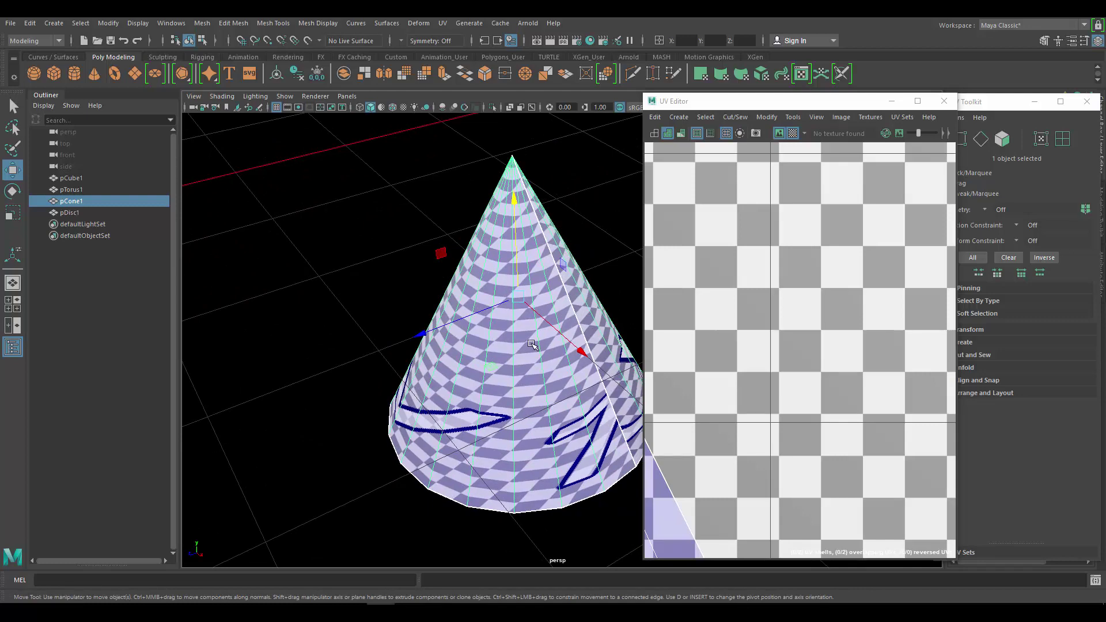
left_click_drag(568, 292, 602, 269, "alt")
scroll(514, 354, "up", 3)
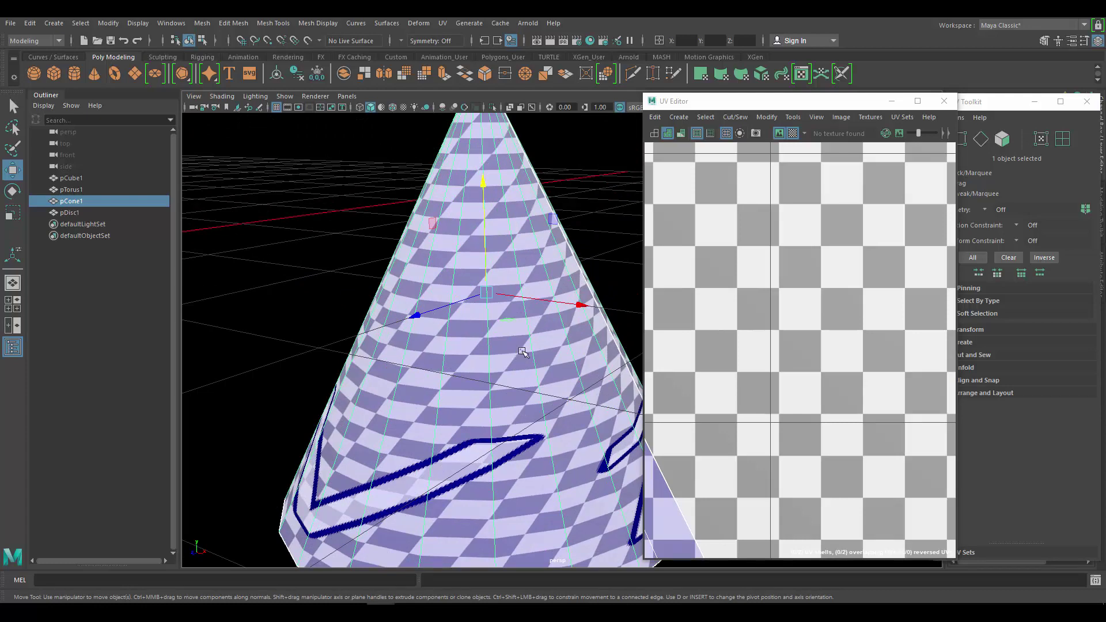
scroll(521, 352, "down", 5)
mouse_move(522, 351)
left_mouse_down("alt")
mouse_move(438, 354)
mouse_move(532, 362)
left_mouse_up("alt")
scroll(634, 363, "up", 2)
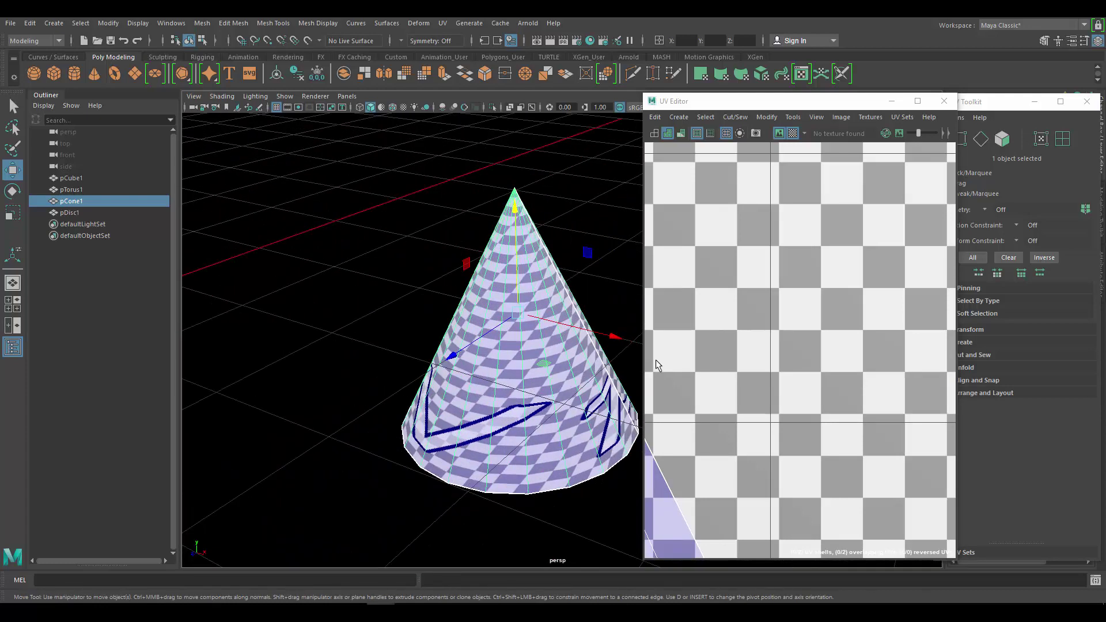
- Switch the cone to UV selection in the UV Editor and select its whole triangular side shell
scroll(740, 352, "down", 8)
middle_click_drag(734, 365, 801, 294, "alt")
scroll(799, 295, "up", 2)
right_click(771, 268)
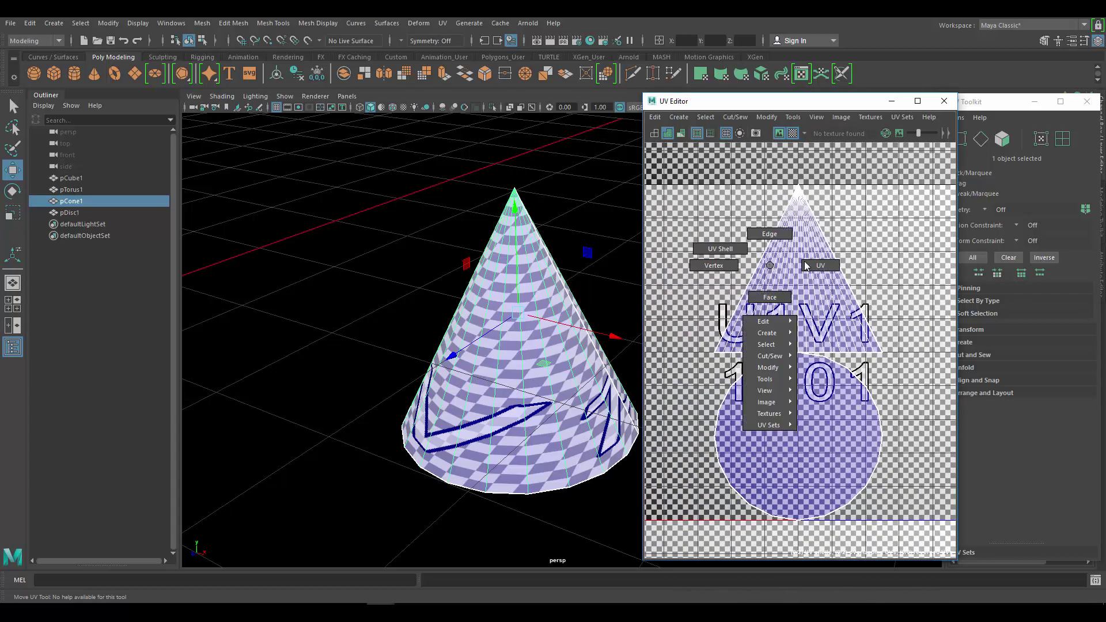
left_click(824, 265)
right_click(745, 223)
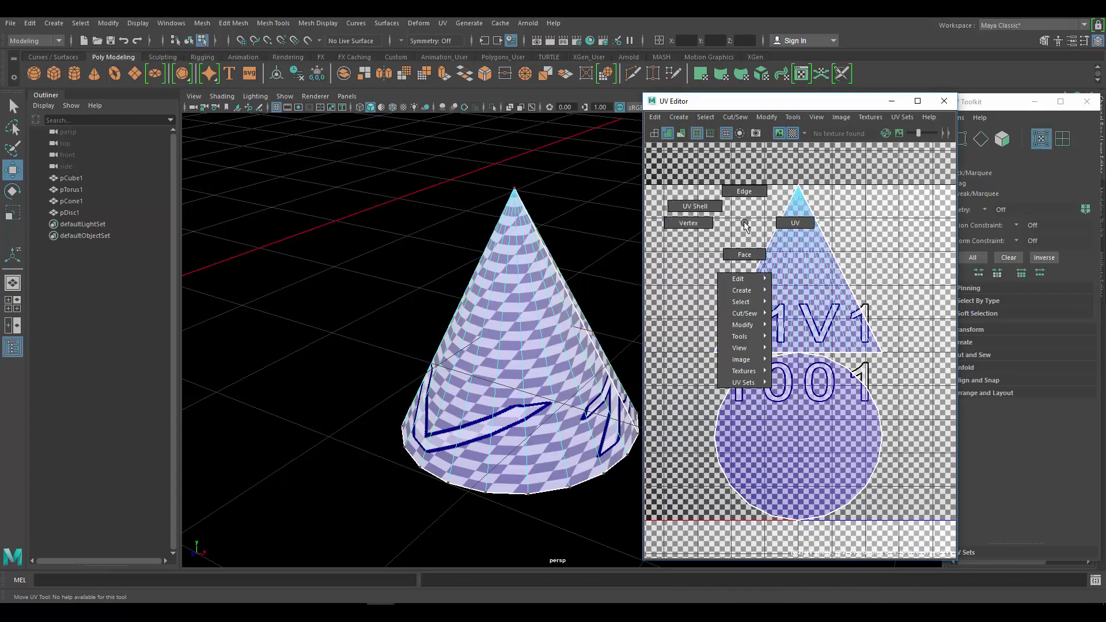
left_click(790, 224)
double_click(791, 216)
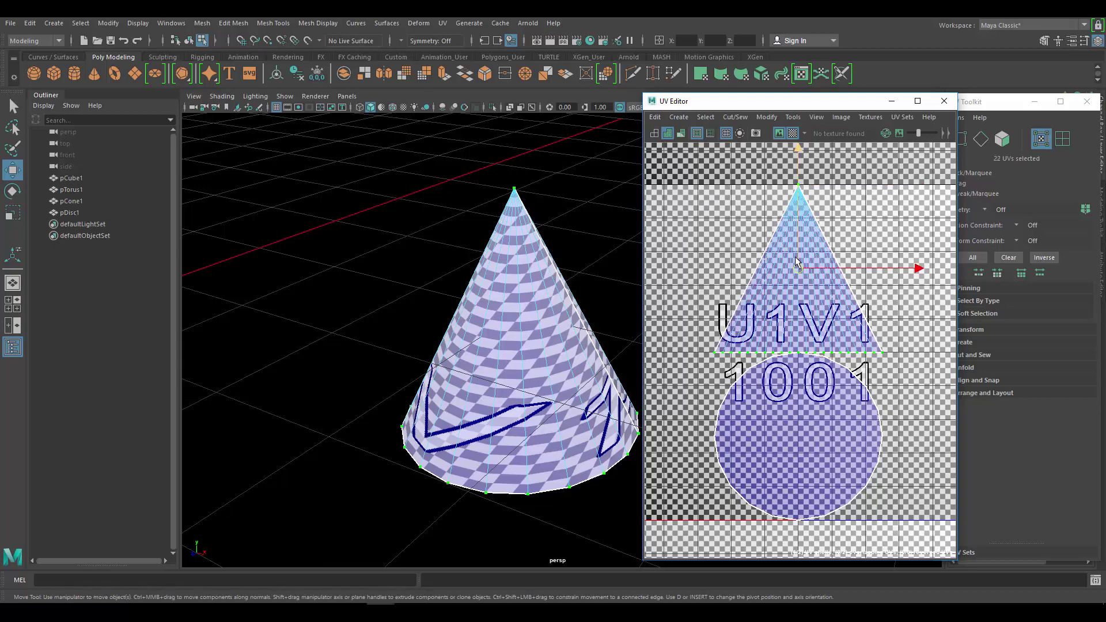
- Move the cone's triangular UV shell up and back down while viewing the cone from above and the side
left_click_drag(597, 307, 533, 369, "alt")
mouse_move(797, 270)
left_mouse_down()
mouse_move(748, 259)
mouse_move(771, 266)
mouse_move(783, 255)
left_mouse_up()
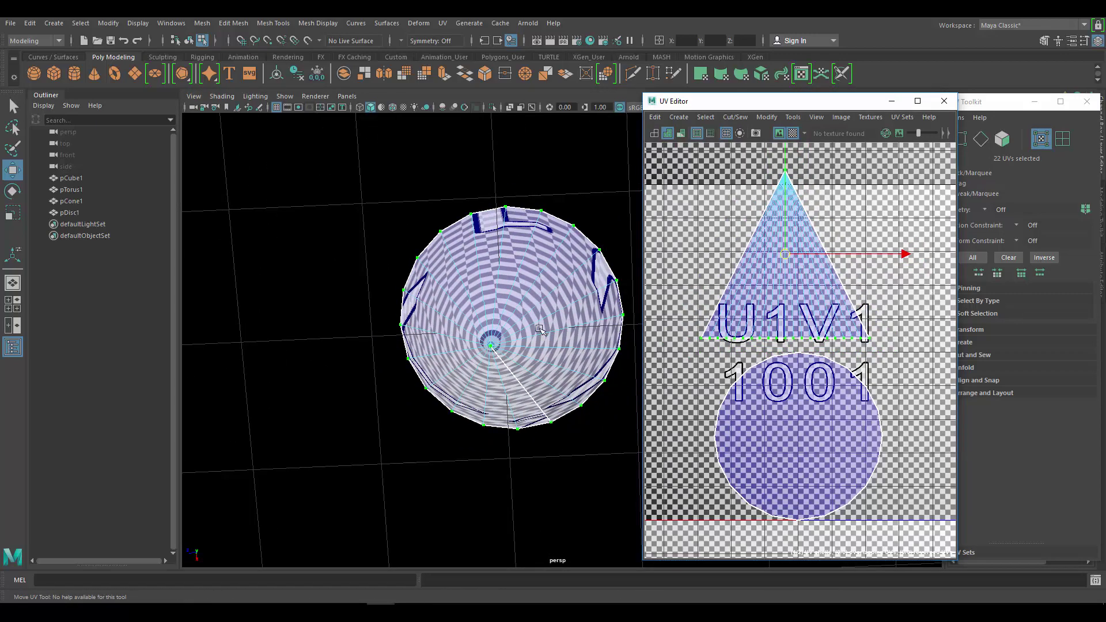
mouse_move(902, 253)
middle_mouse_down("alt")
mouse_move(892, 241)
mouse_move(891, 269)
middle_mouse_up("alt")
left_click_drag(770, 271, 765, 295)
left_click_drag(505, 425, 546, 348, "alt")
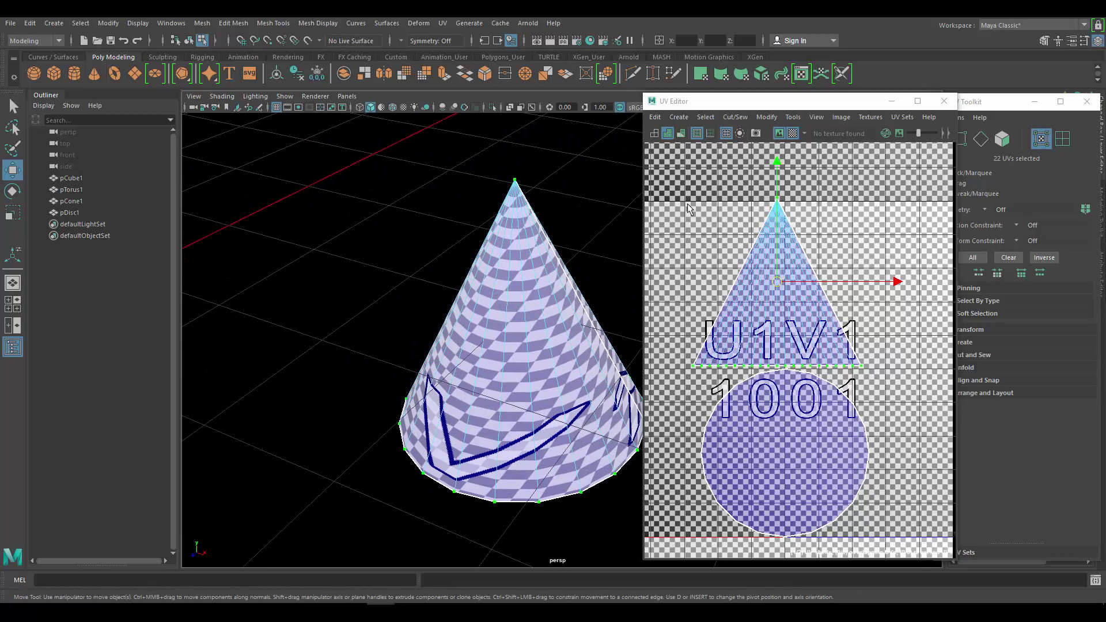
- Unfold the cone's selected triangular side shell
middle_click_drag(815, 185, 798, 221, "alt")
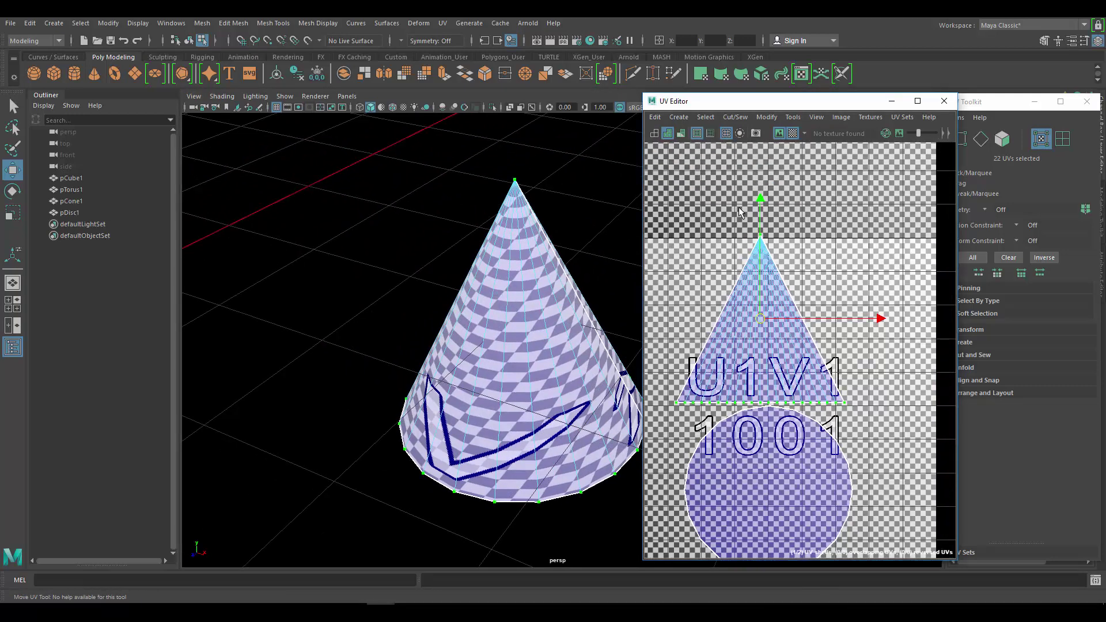
left_click(758, 118)
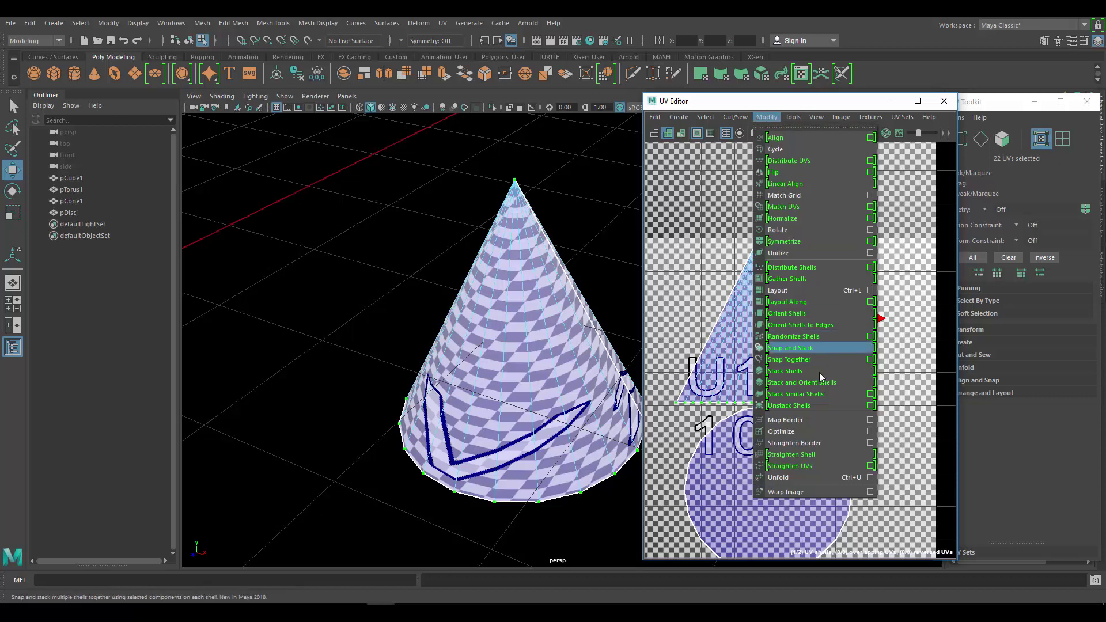
left_click(783, 478)
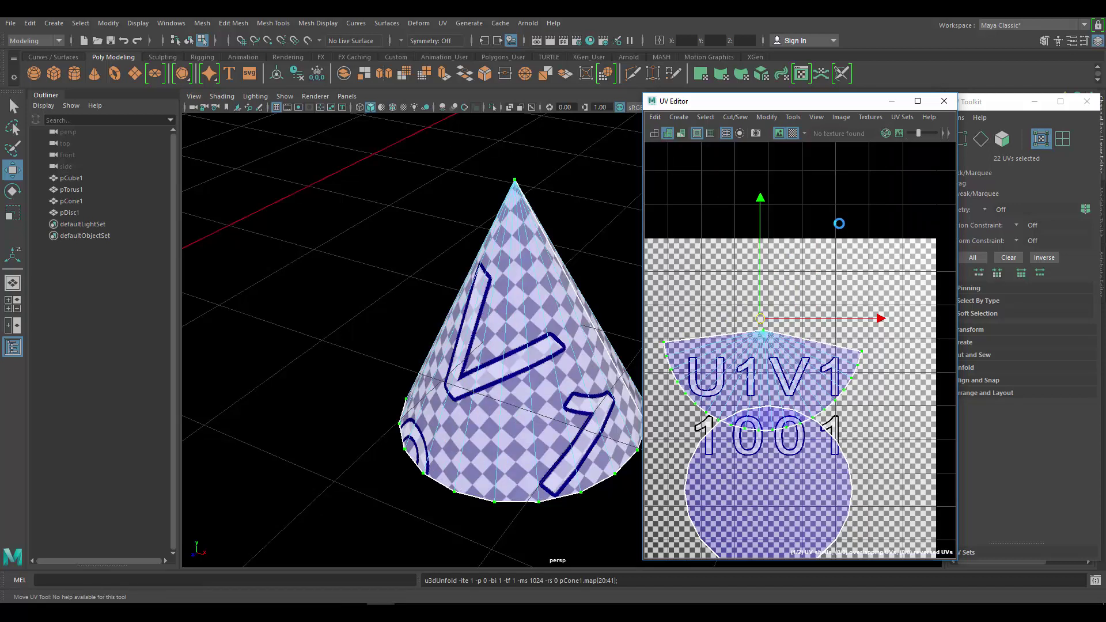
- Move the cone's unfolded side shell up, clear of the base circle and the tile lettering
scroll(799, 284, "up", 3)
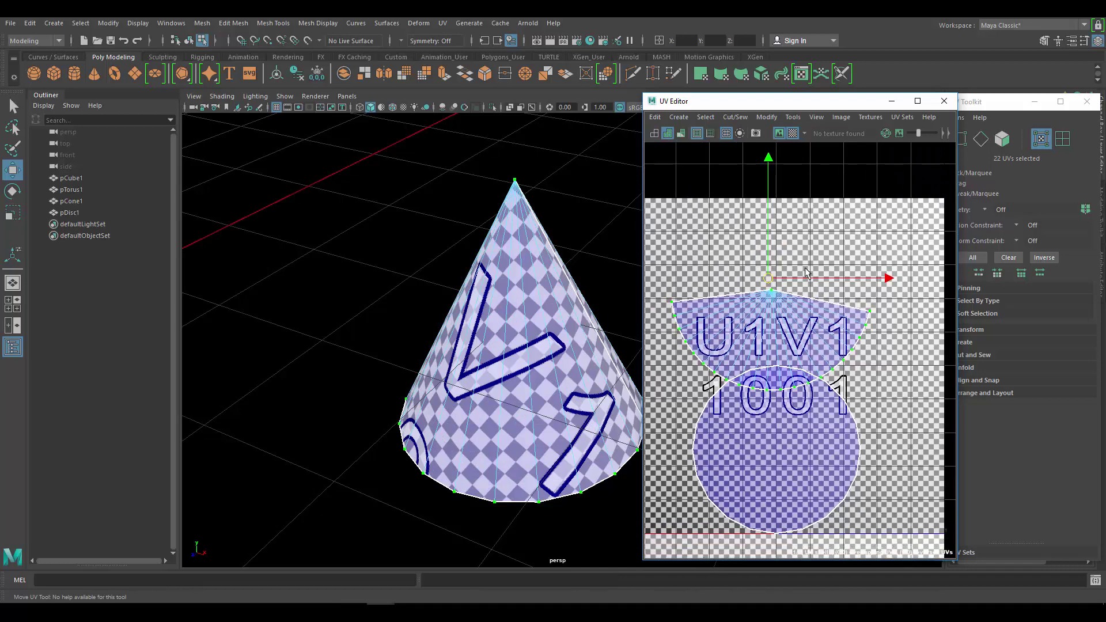
left_click_drag(753, 366, 808, 238)
scroll(799, 260, "down", 2)
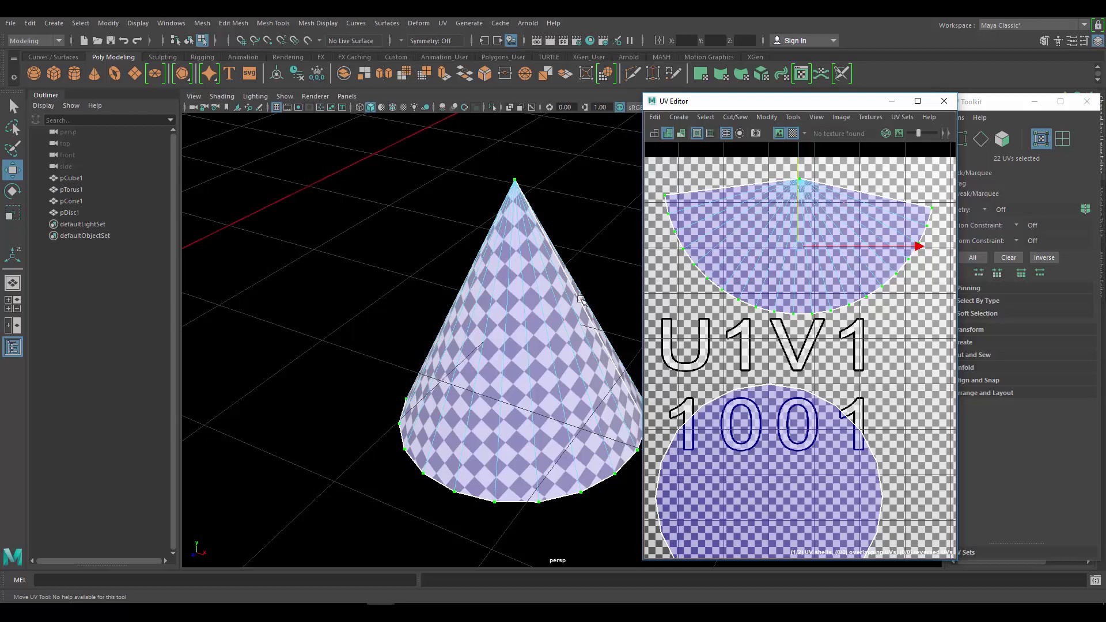
- Inspect the checker squares around the cone's surface, close up and from several angles, for distortion
left_click_drag(562, 317, 562, 345, "alt")
scroll(562, 346, "up", 8)
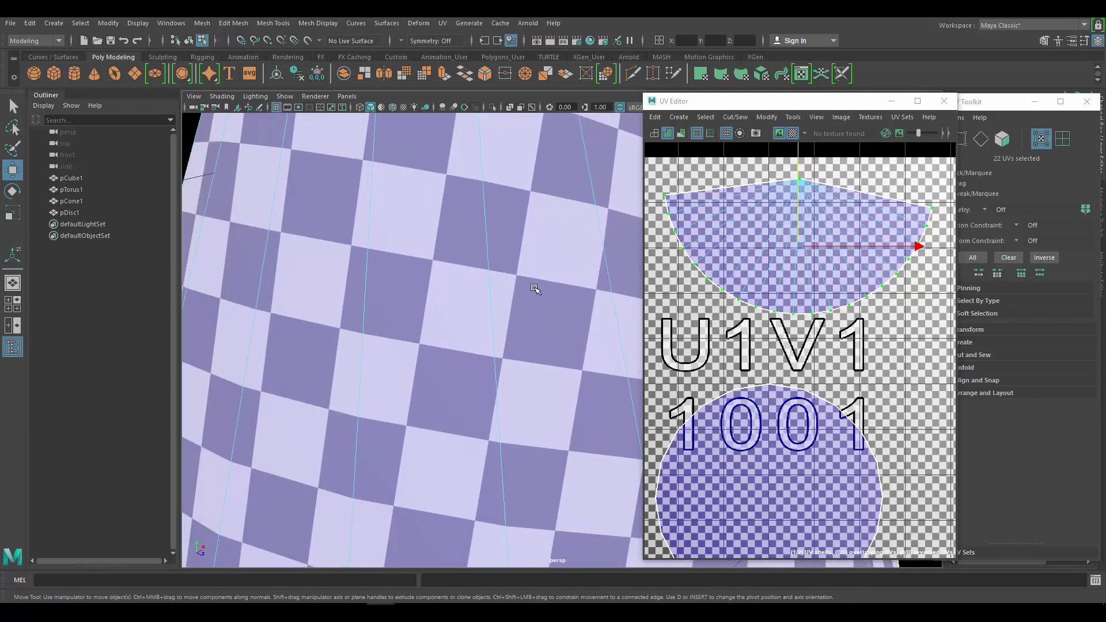
scroll(535, 290, "down", 4)
left_click_drag(535, 290, 541, 331, "alt")
scroll(541, 331, "up", 4)
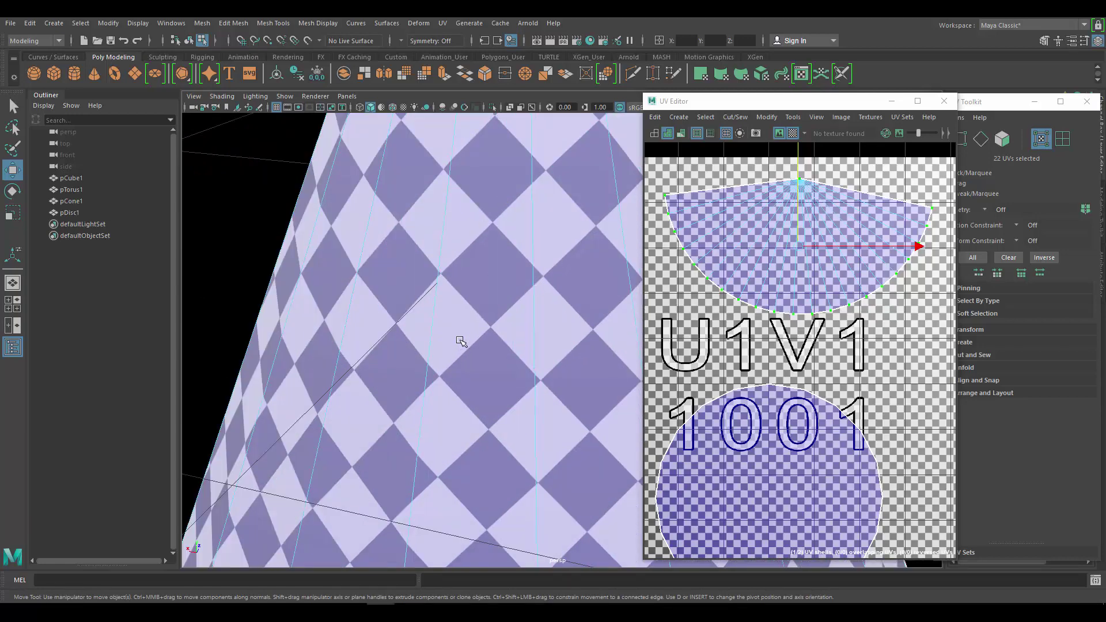
scroll(456, 349, "down", 8)
left_click_drag(484, 309, 588, 321, "alt")
middle_click_drag(587, 321, 445, 321, "alt")
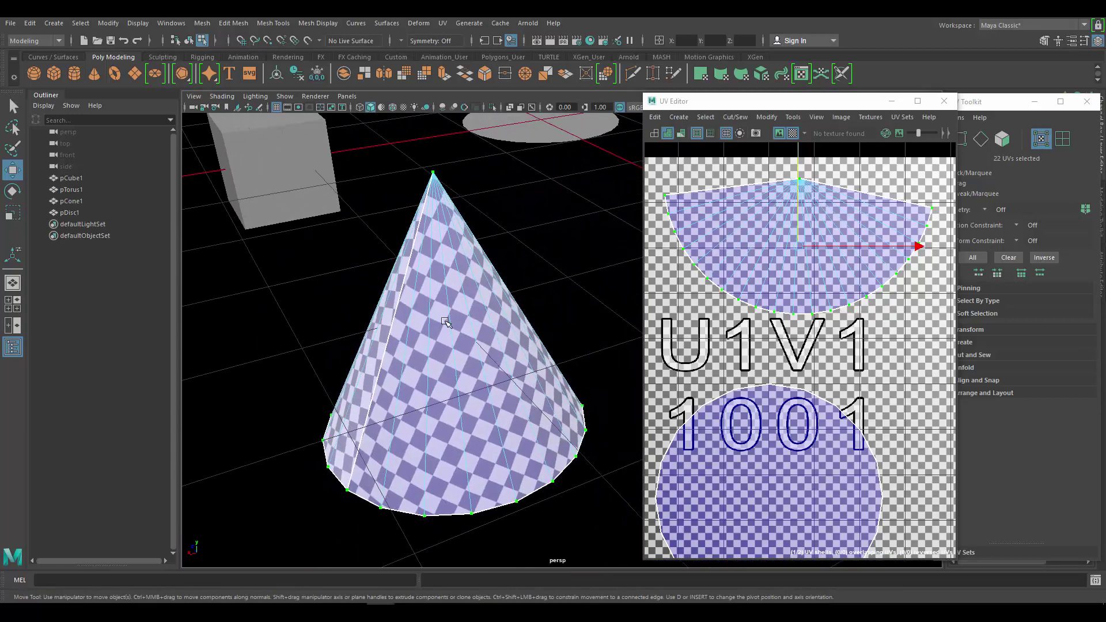
left_click_drag(460, 342, 519, 248, "alt")
scroll(564, 334, "up", 5)
scroll(526, 331, "down", 5)
left_click_drag(540, 306, 398, 335, "alt")
scroll(398, 334, "up", 3)
scroll(738, 288, "down", 5)
scroll(751, 294, "up", 3)
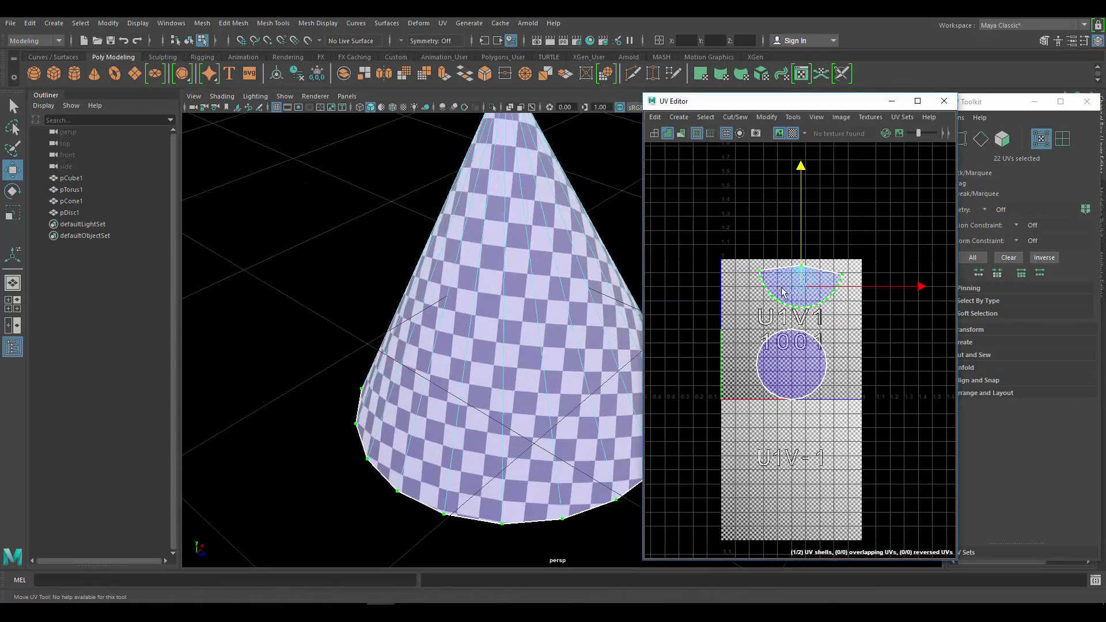
- Shift the cone's side shell lower and arrange both UV shells automatically with Layout
left_click_drag(793, 270, 733, 307)
left_click_drag(676, 223, 952, 504)
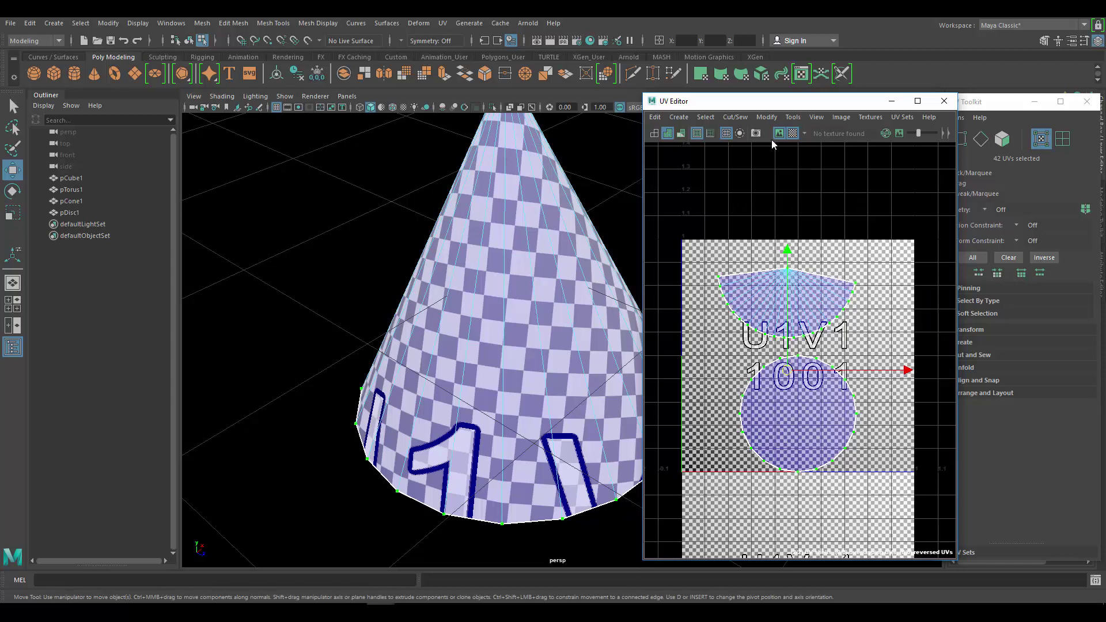
left_click(768, 117)
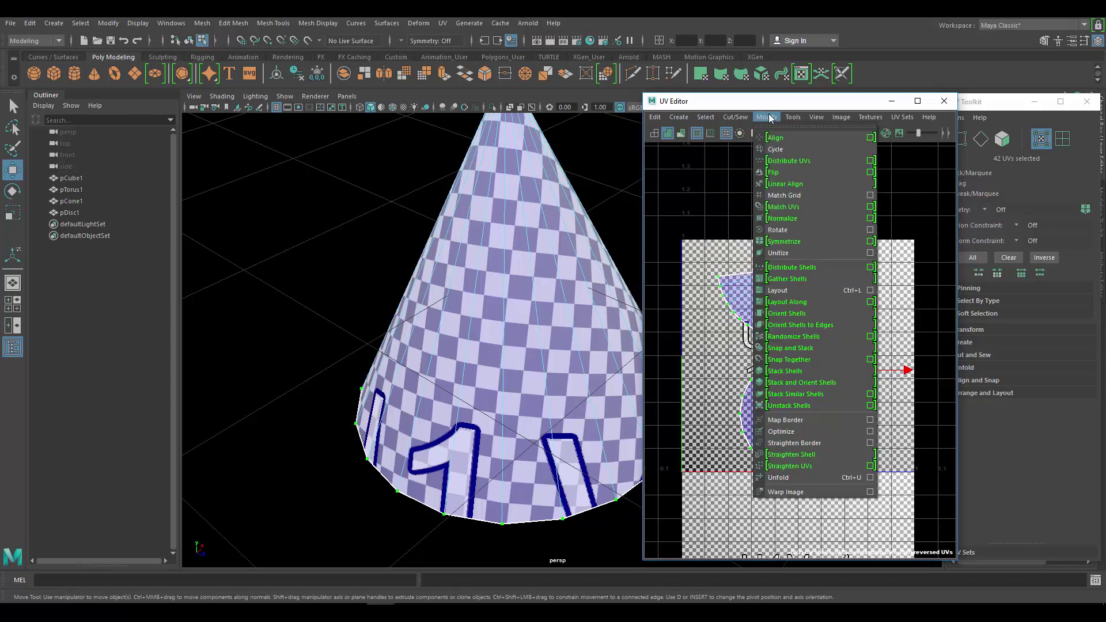
left_click(777, 291)
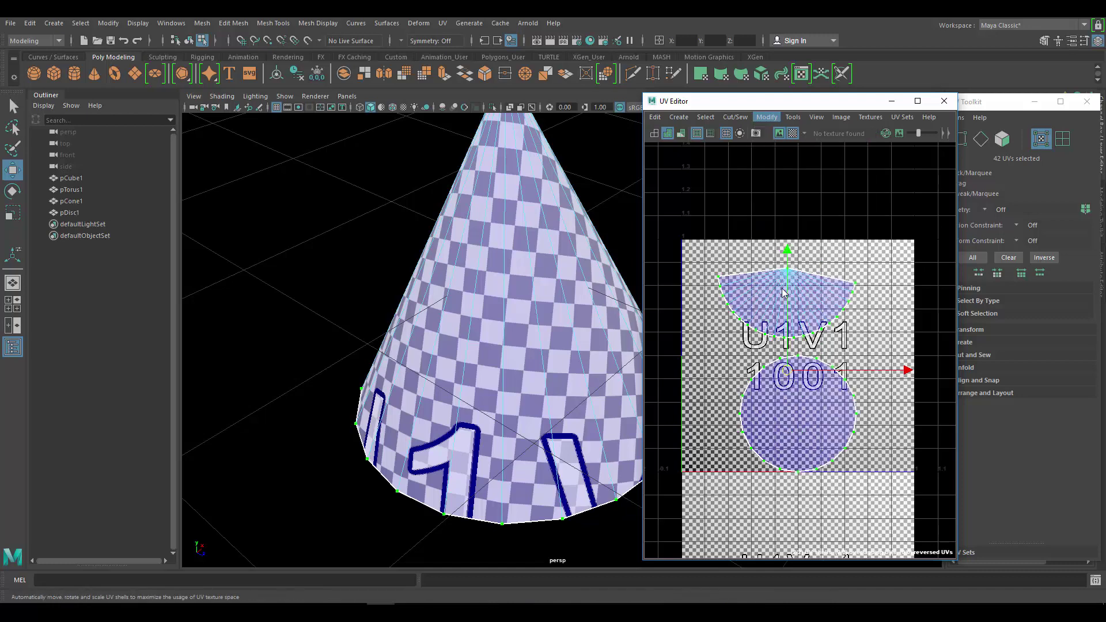
scroll(784, 291, "up", 4)
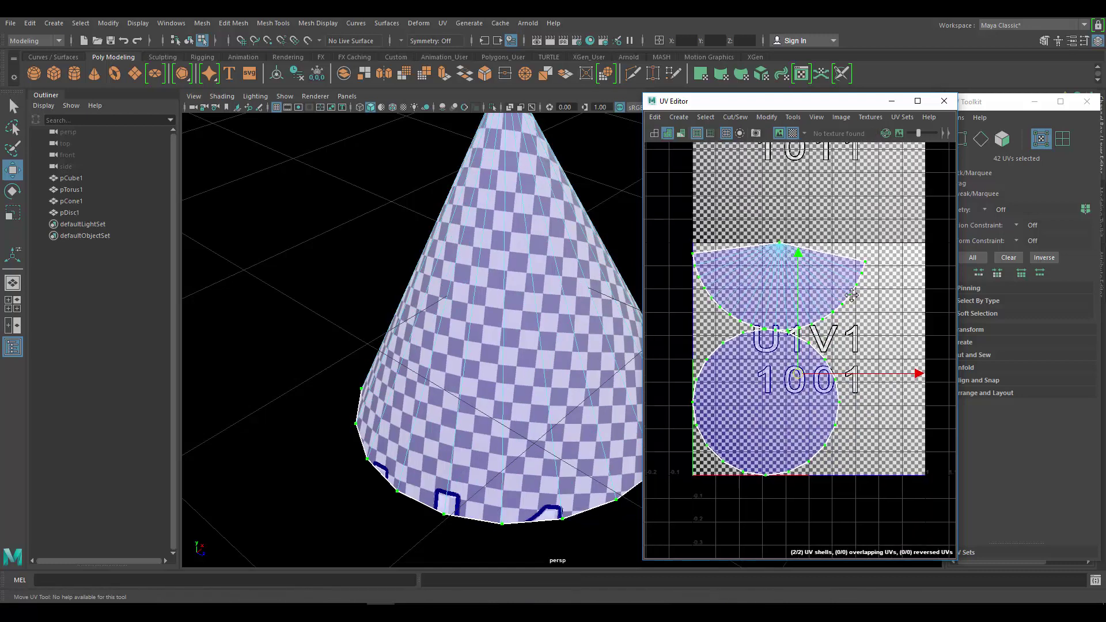
scroll(831, 292, "down", 2)
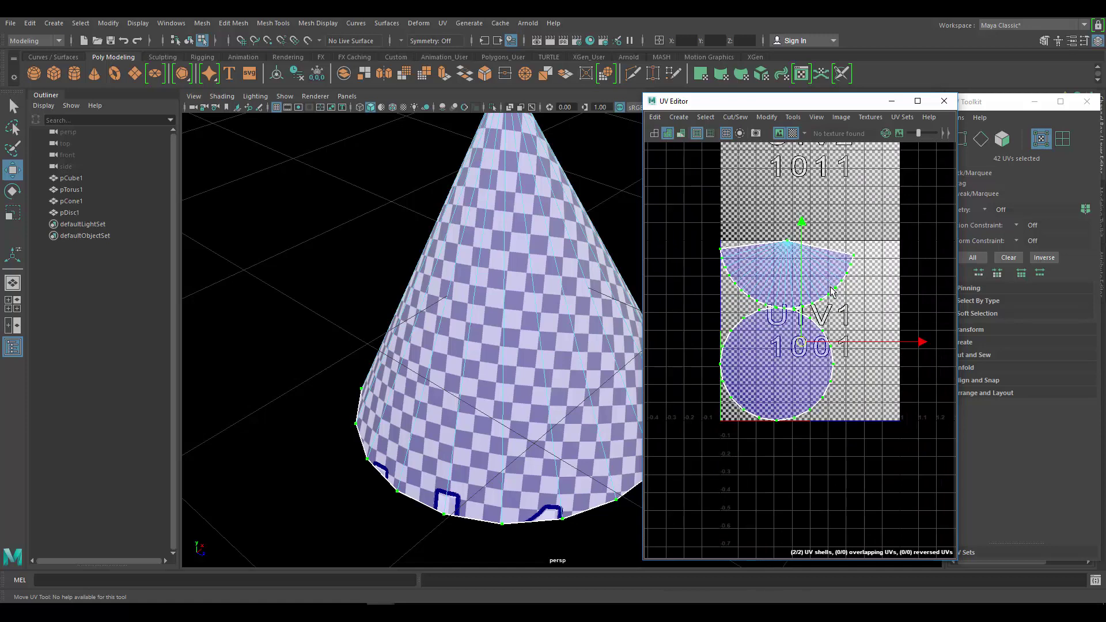
- Select only the cone's side shell and move it slightly toward the tile's right edge, above the base circle
scroll(810, 257, "up", 3)
double_click(800, 258)
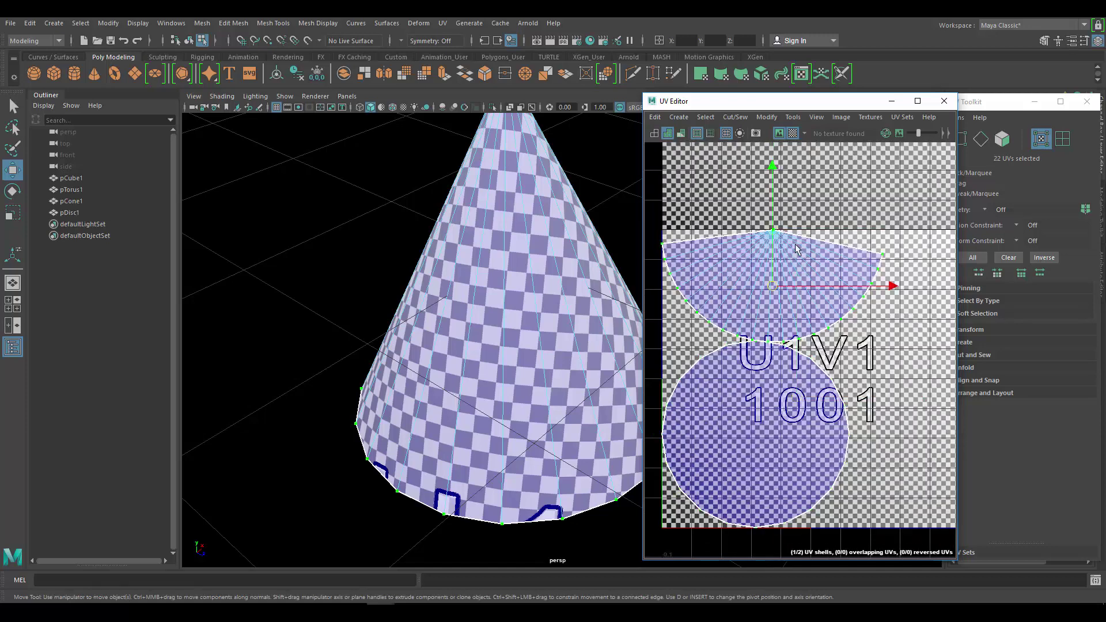
scroll(846, 301, "down", 2)
middle_click_drag(846, 296, 814, 260, "alt")
scroll(802, 266, "up", 2)
left_click_drag(759, 255, 801, 261)
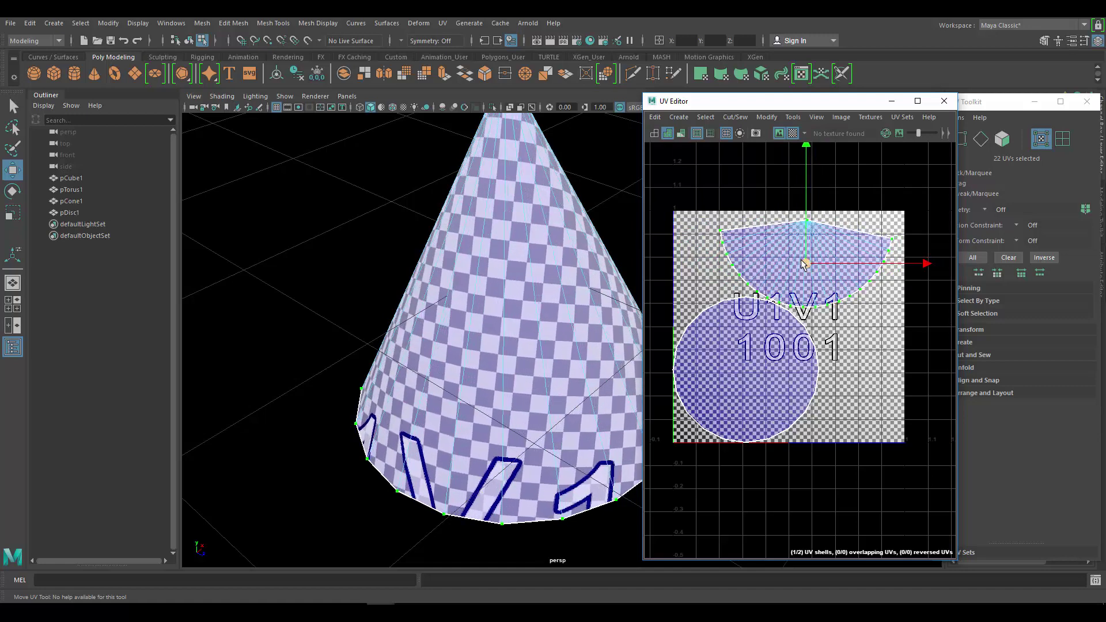
- Return the cone to object mode and select the flat disc
left_click_drag(479, 317, 548, 319, "alt")
right_click_drag(529, 283, 609, 233)
left_click(609, 233)
left_click(546, 304)
scroll(536, 294, "down", 10)
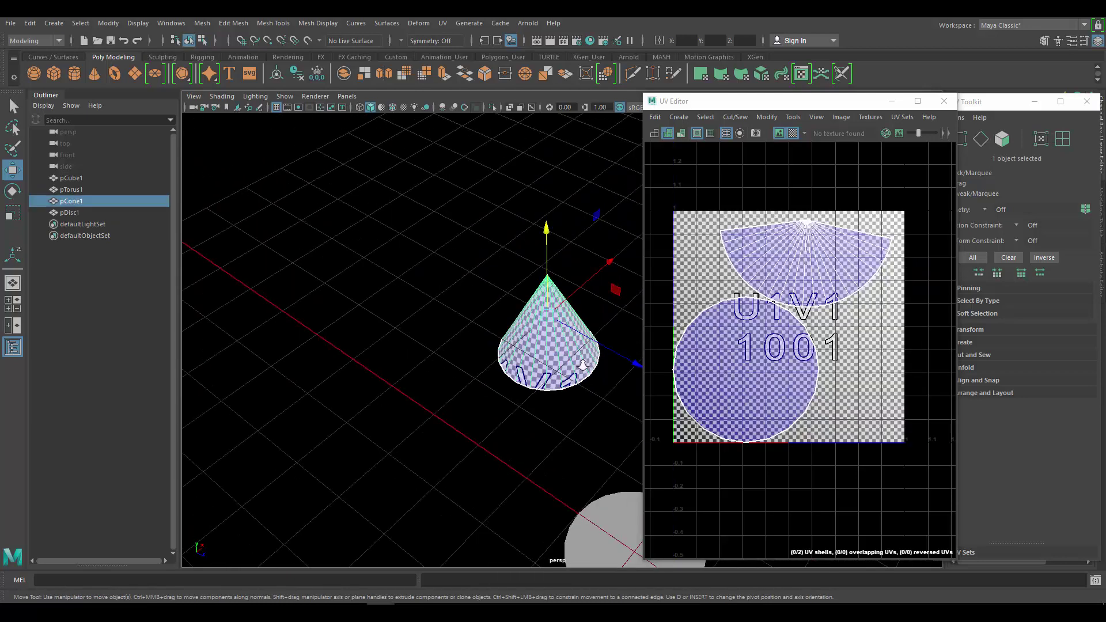
left_click_drag(517, 283, 455, 317, "alt")
scroll(504, 309, "up", 6)
left_click(498, 313)
key("f")
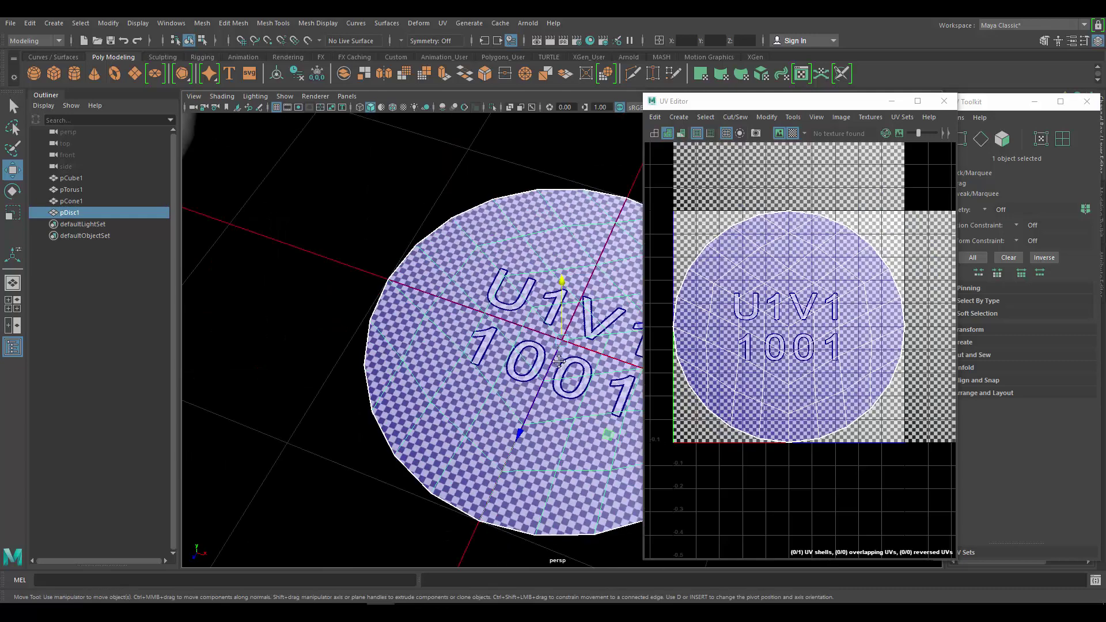
- Examine the checker pattern across the disc's surface for stretching
middle_click_drag(498, 314, 419, 287, "alt")
left_click_drag(461, 294, 443, 319, "alt")
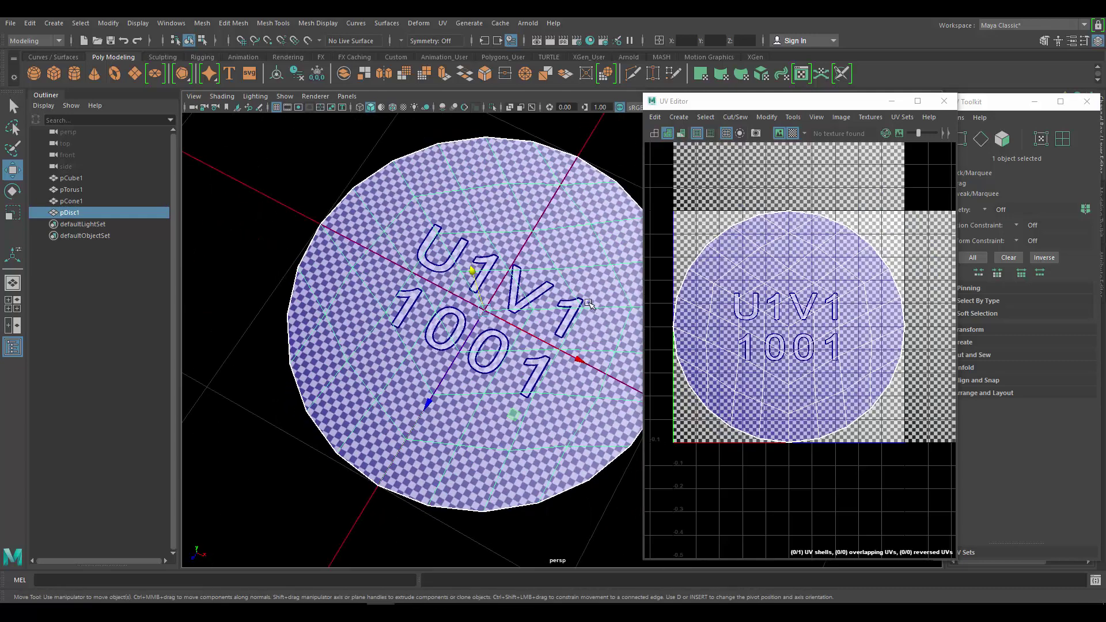
left_click_drag(540, 406, 573, 425, "alt")
scroll(534, 423, "up", 4)
middle_click_drag(528, 433, 516, 320, "alt")
scroll(515, 320, "up", 4)
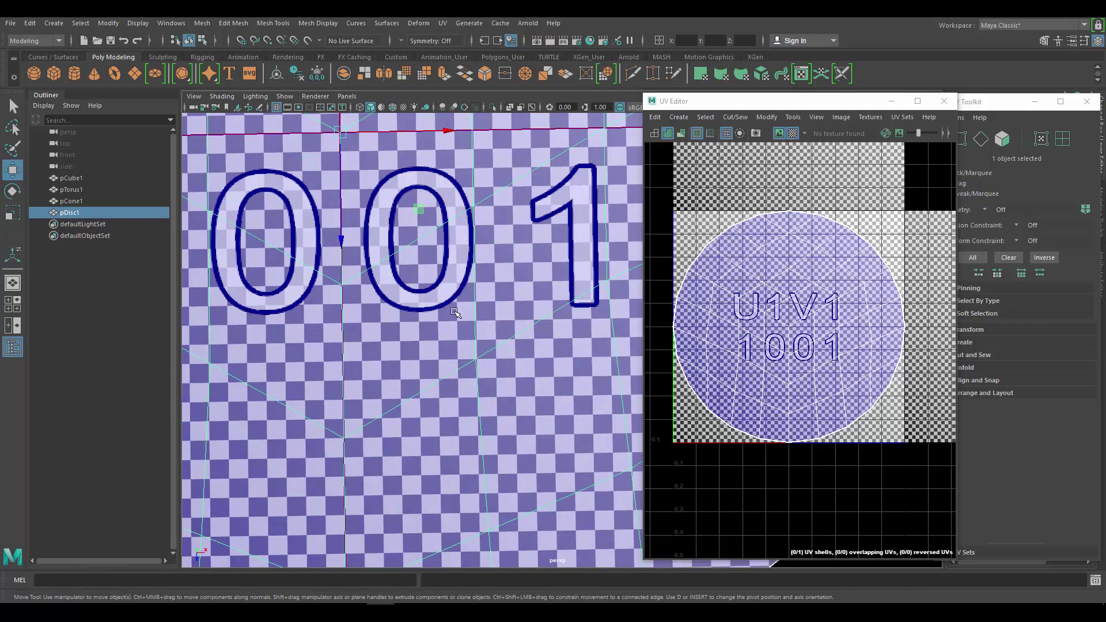
right_click_drag(587, 299, 412, 290, "alt")
middle_click_drag(412, 291, 752, 299, "alt")
- Select the torus and bring its whole checkered surface into view
left_click(465, 260)
left_click_drag(461, 259, 501, 194, "alt")
middle_click_drag(526, 223, 607, 312, "alt")
left_click_drag(607, 311, 597, 256, "alt")
middle_click_drag(597, 256, 516, 281, "alt")
scroll(516, 281, "up", 2)
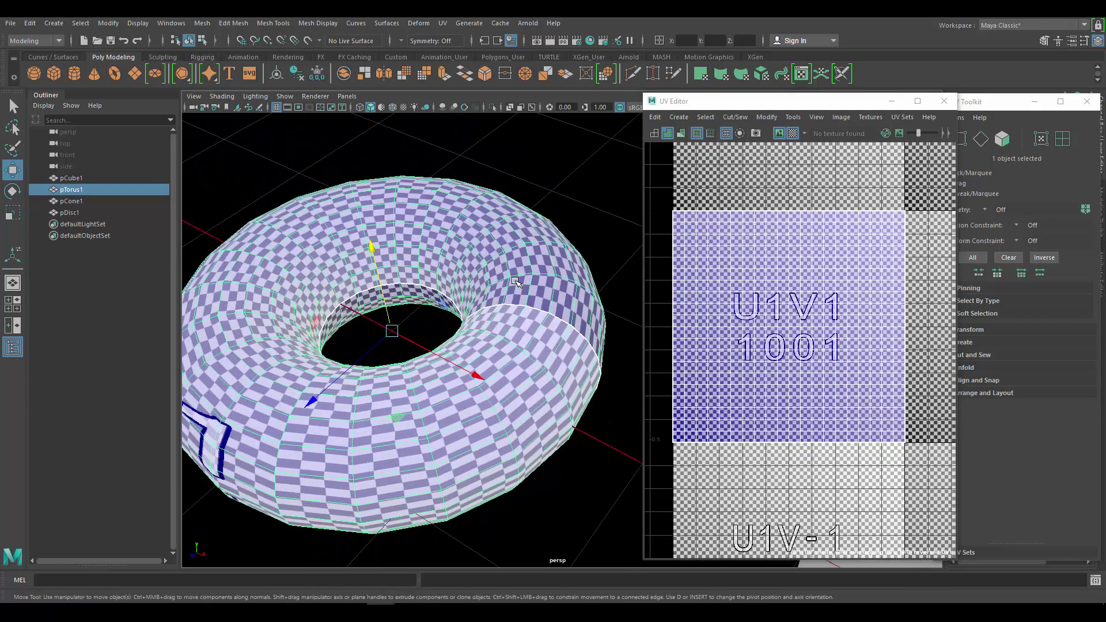
- Compare the torus's square UV grid with the checks on its surface
scroll(515, 282, "down", 3)
scroll(499, 282, "up", 5)
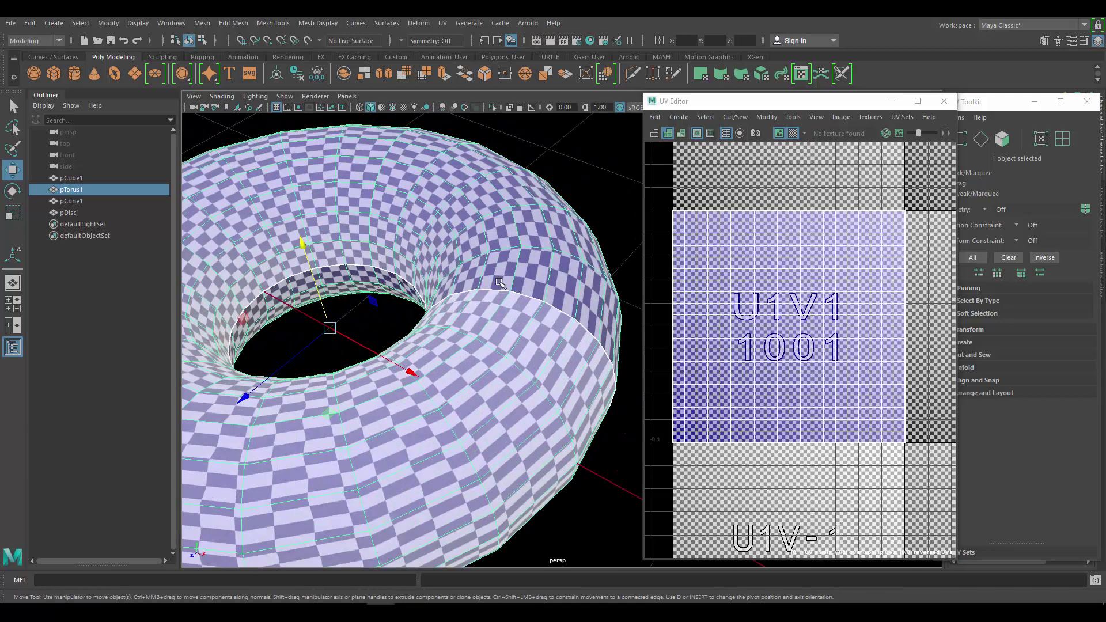
scroll(499, 283, "down", 2)
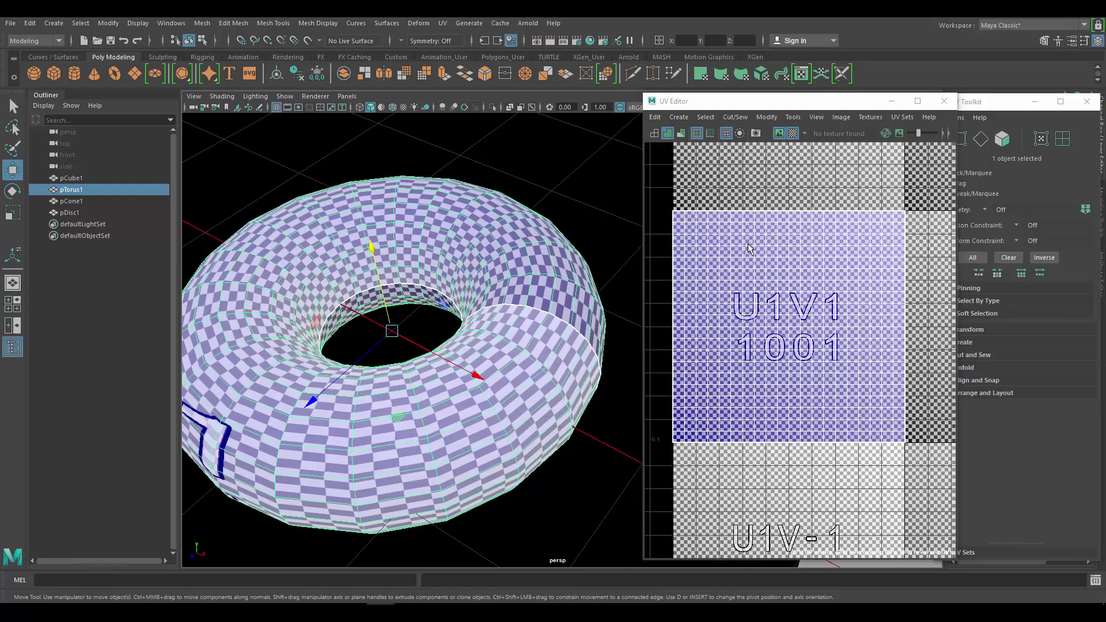
scroll(750, 248, "down", 4)
scroll(754, 263, "up", 5)
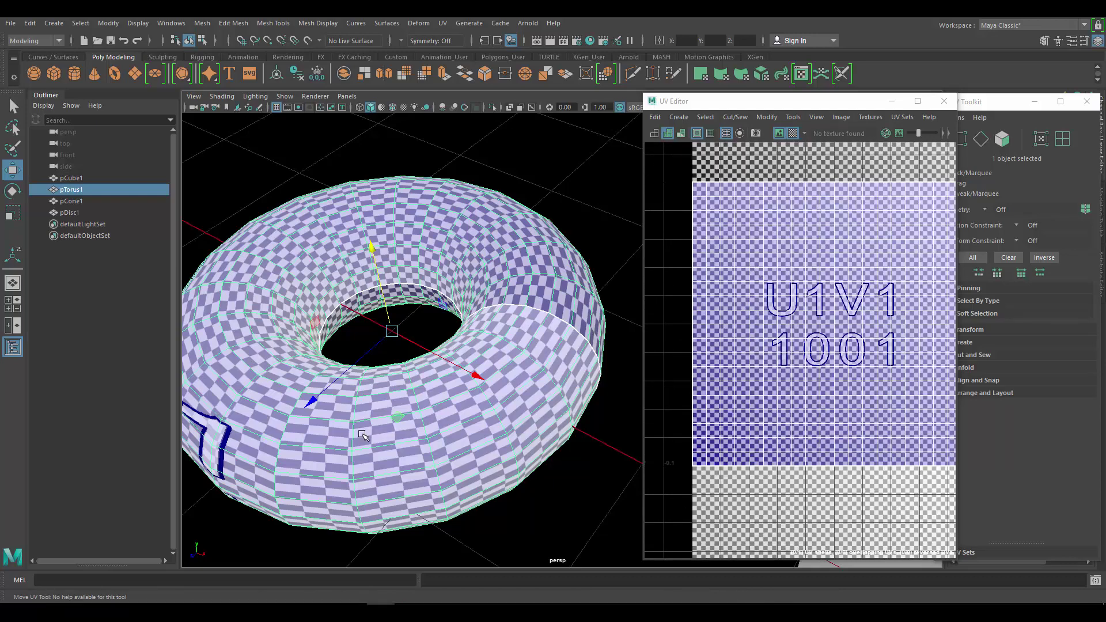
middle_click_drag(397, 416, 453, 375, "alt")
right_click_drag(454, 375, 555, 399, "alt")
left_click_drag(556, 399, 501, 329, "alt")
scroll(500, 328, "down", 4)
left_click_drag(558, 287, 517, 284, "alt")
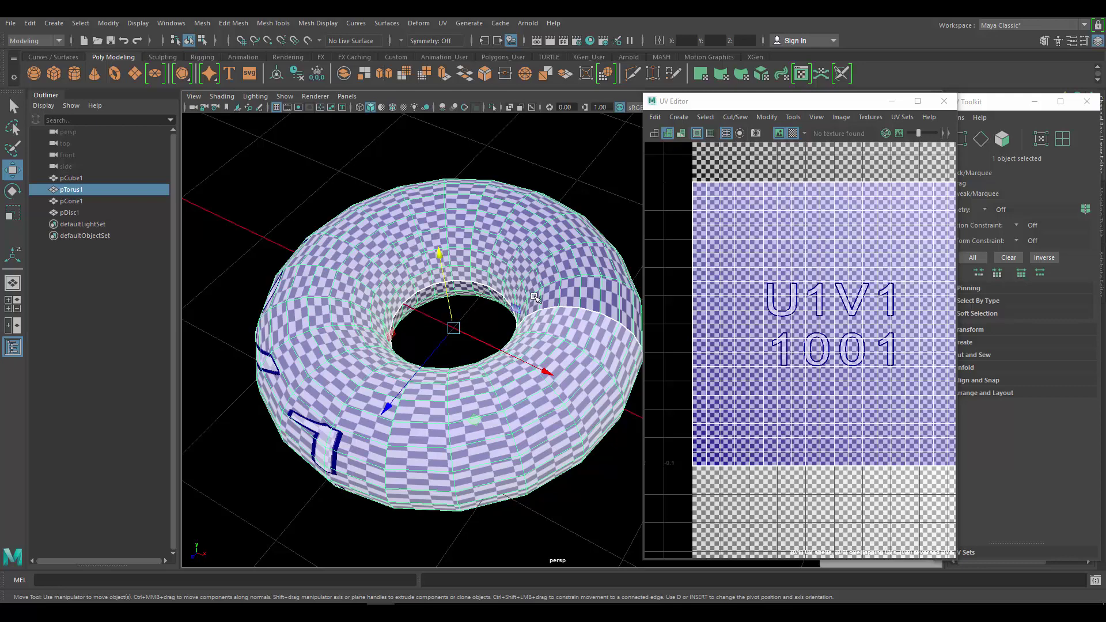
- Inspect the torus's inner ring and outer side up close for stretched or compressed checks
scroll(497, 277, "up", 4)
left_click_drag(502, 281, 546, 278, "alt")
middle_click_drag(441, 279, 553, 282, "alt")
scroll(541, 288, "up", 5)
left_click_drag(543, 293, 628, 261, "alt")
middle_click_drag(537, 469, 510, 377, "alt")
scroll(509, 377, "up", 5)
scroll(507, 370, "down", 4)
left_click_drag(507, 370, 461, 340, "alt")
scroll(505, 326, "down", 8)
middle_click_drag(577, 395, 526, 351, "alt")
scroll(526, 351, "up", 3)
left_click_drag(526, 350, 429, 234, "alt")
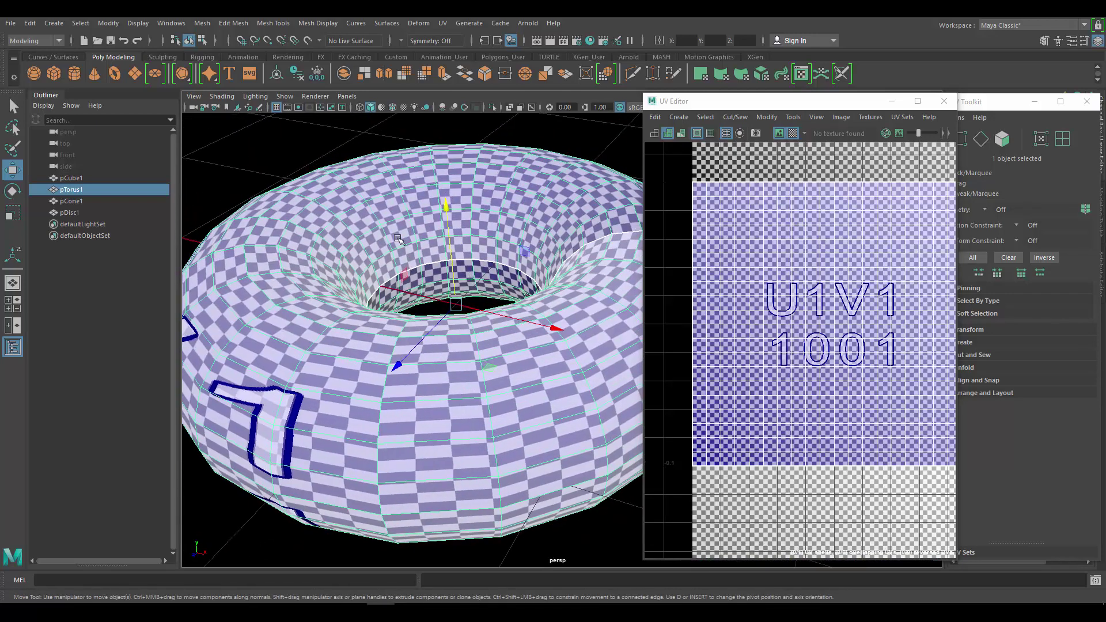
left_click_drag(537, 416, 484, 369, "alt")
scroll(842, 278, "down", 3)
- Select the torus's entire UV shell and scale it horizontally to about 2.6 tiles wide
middle_click_drag(819, 295, 766, 321, "alt")
right_click_drag(779, 282, 809, 283)
double_click(803, 285)
middle_click_drag(815, 274, 835, 266, "alt")
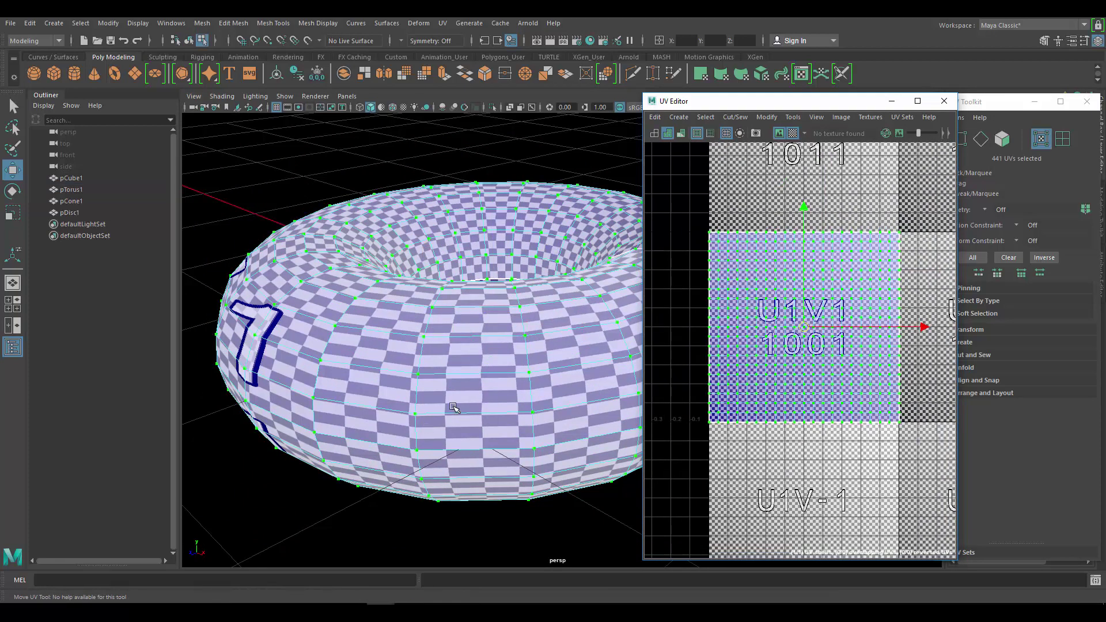
key("r")
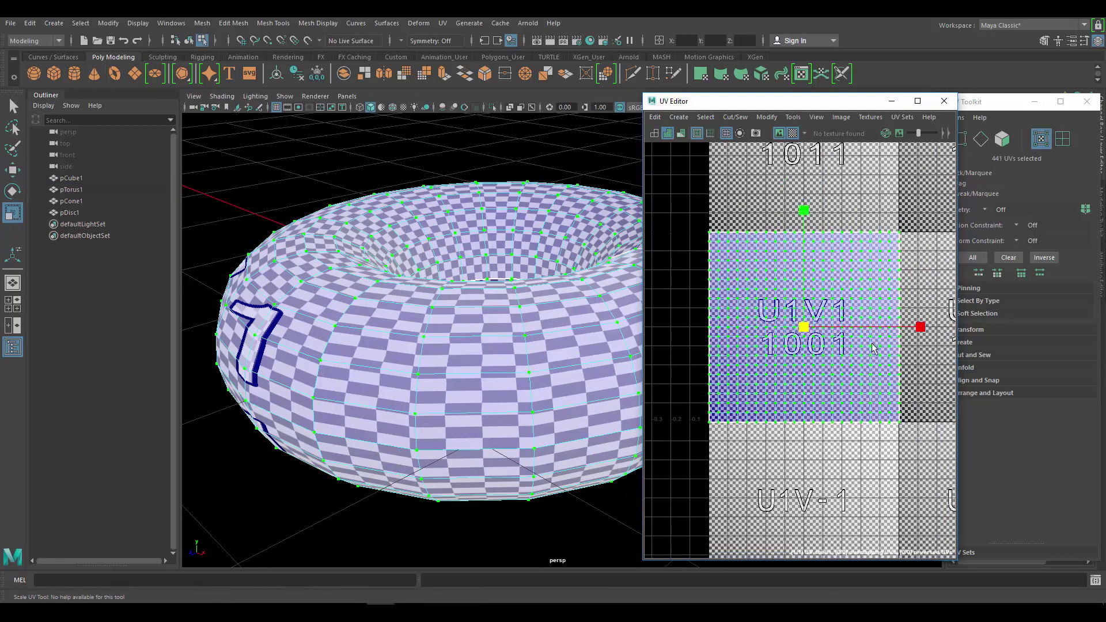
left_click_drag(918, 334, 1105, 337)
- Check the squares on the torus's outer side and fine-tune the UV shell's horizontal scale
right_click_drag(490, 340, 567, 341, "alt")
scroll(567, 342, "up", 3)
scroll(787, 360, "down", 2)
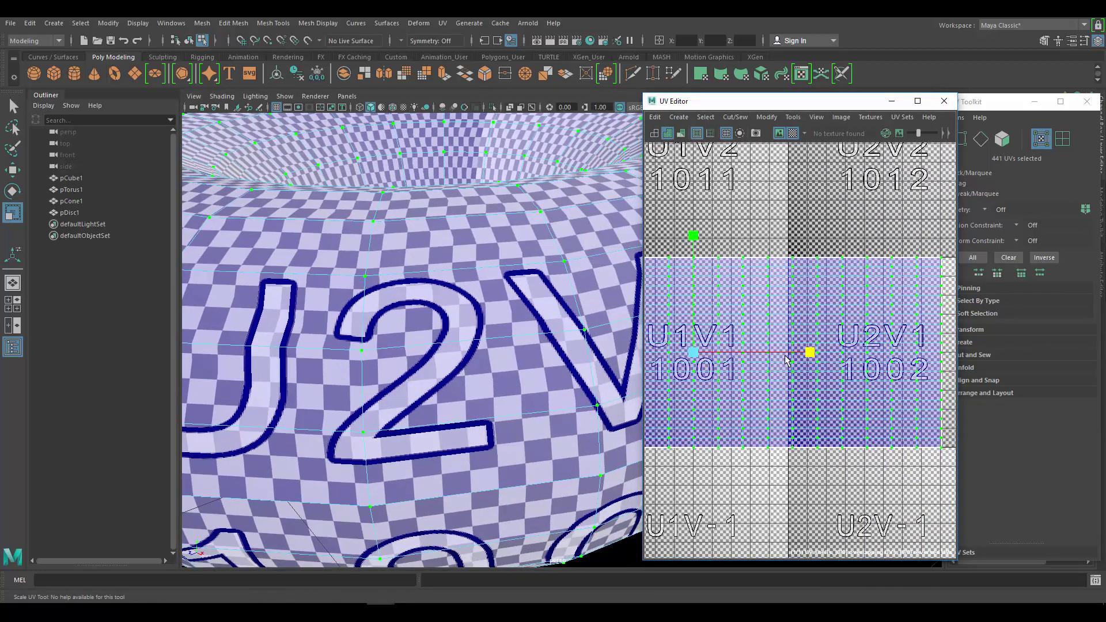
left_click_drag(811, 353, 810, 353)
scroll(786, 293, "down", 4)
middle_click_drag(788, 293, 870, 303, "alt")
scroll(477, 323, "down", 3)
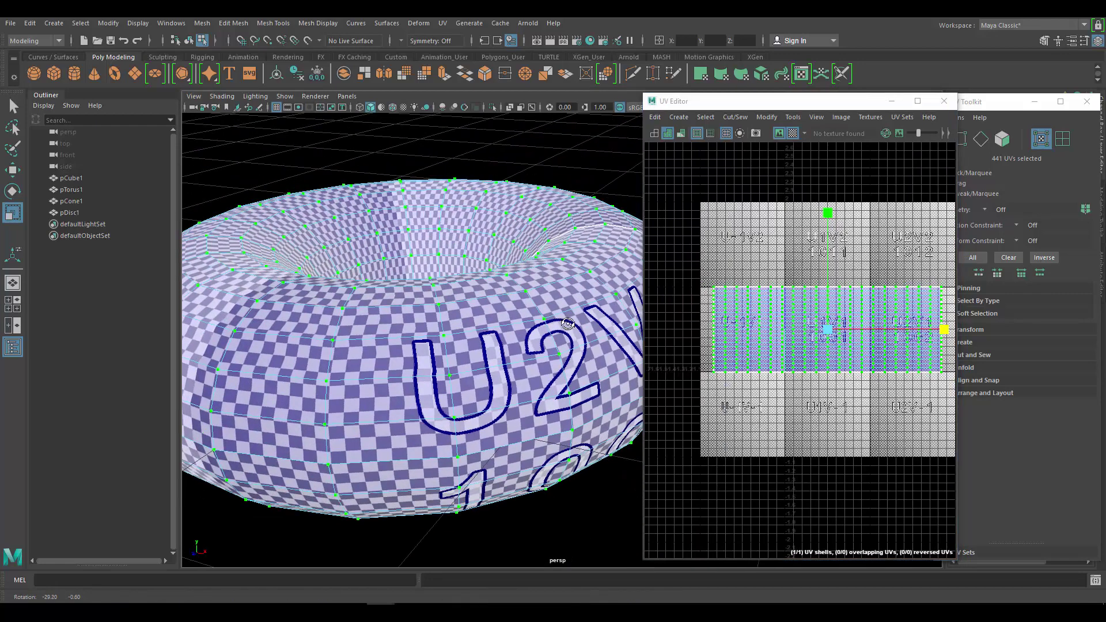
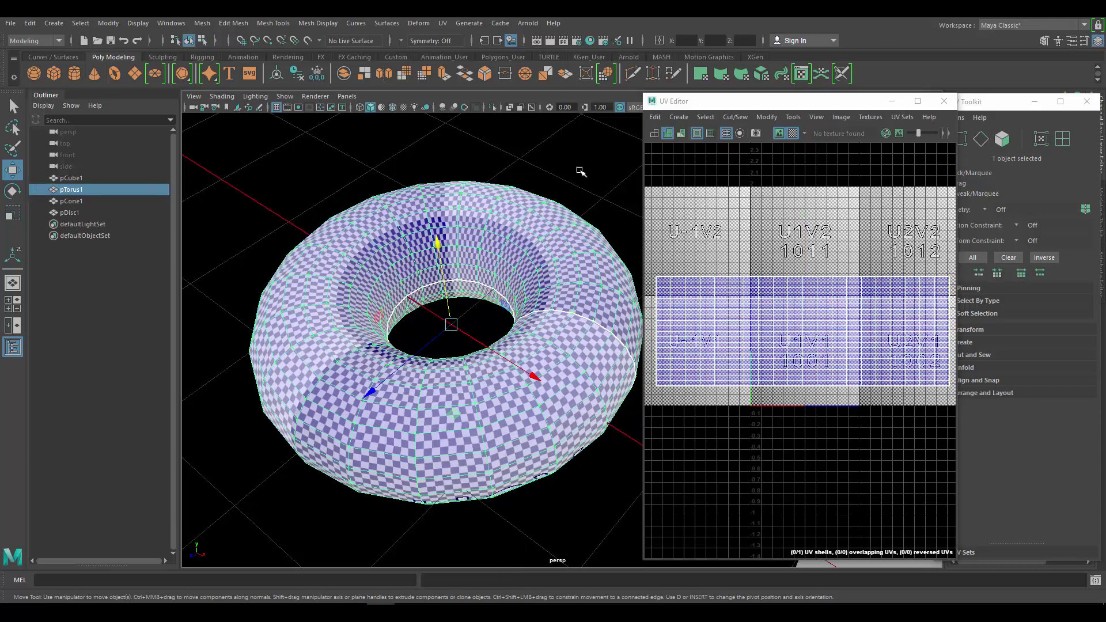
- Compare the checks inside the torus's hole with those on its outer side
left_click(580, 172)
left_click_drag(590, 257, 580, 287, "alt")
left_click(464, 265)
right_click_drag(464, 265, 550, 305, "alt")
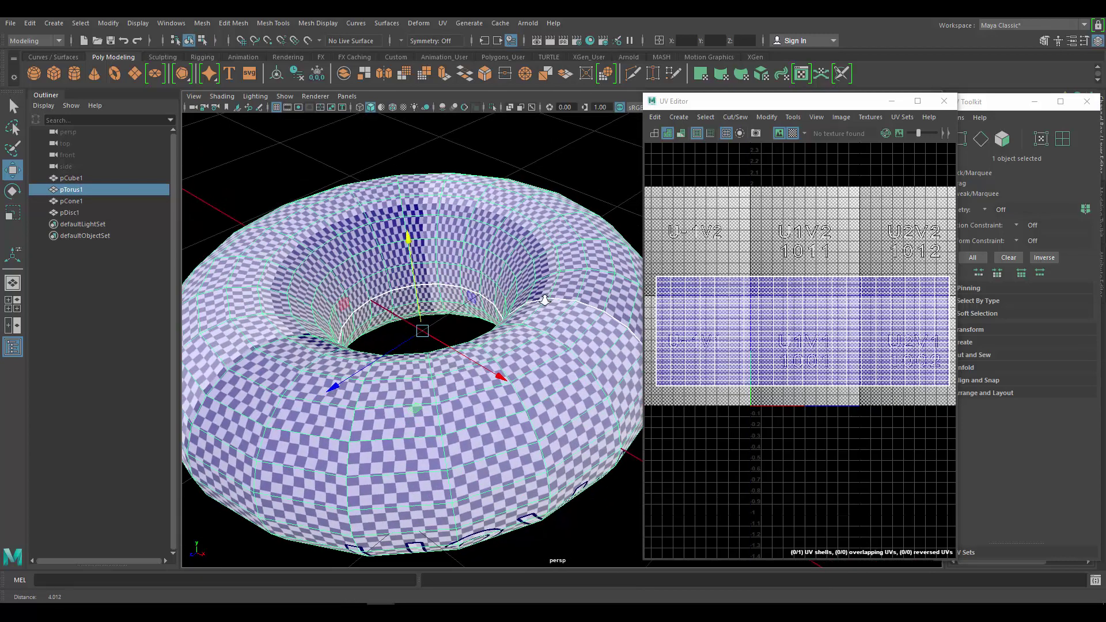
left_click_drag(555, 312, 555, 285, "alt")
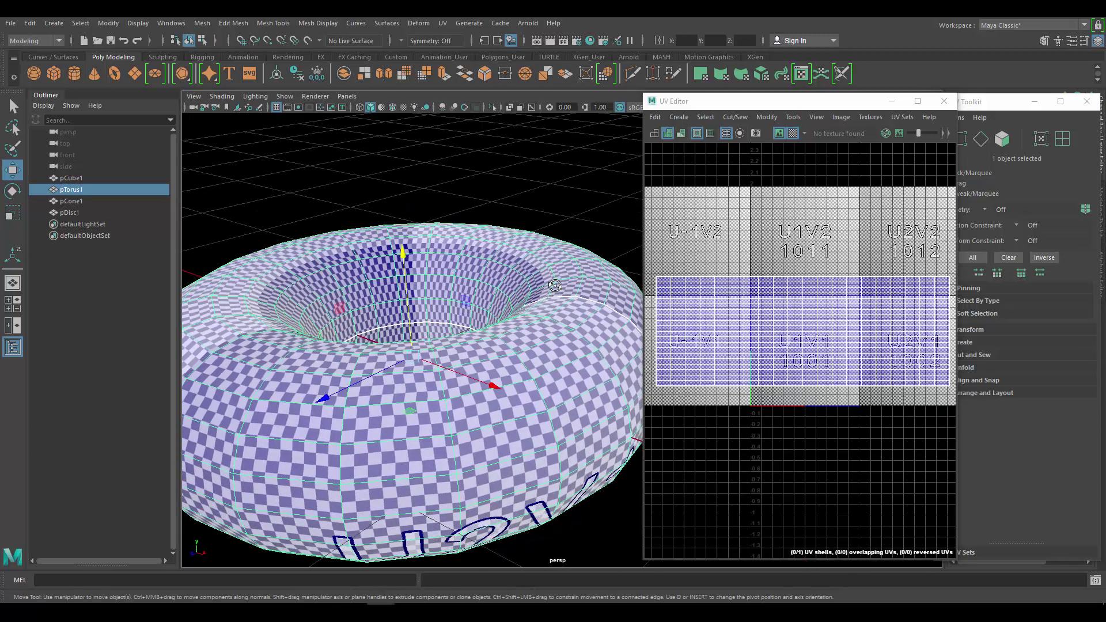
left_click_drag(438, 312, 450, 351, "alt")
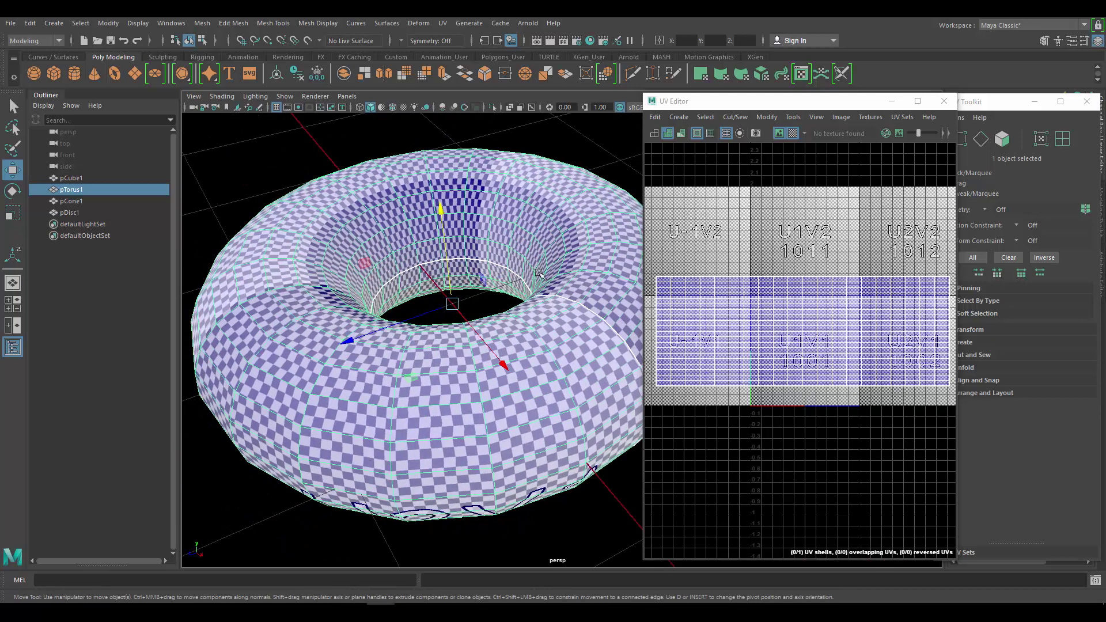
- Move the UV Editor window lower to uncover the mapping tools and apply a planar UV projection to the torus
left_click_drag(702, 108, 662, 176)
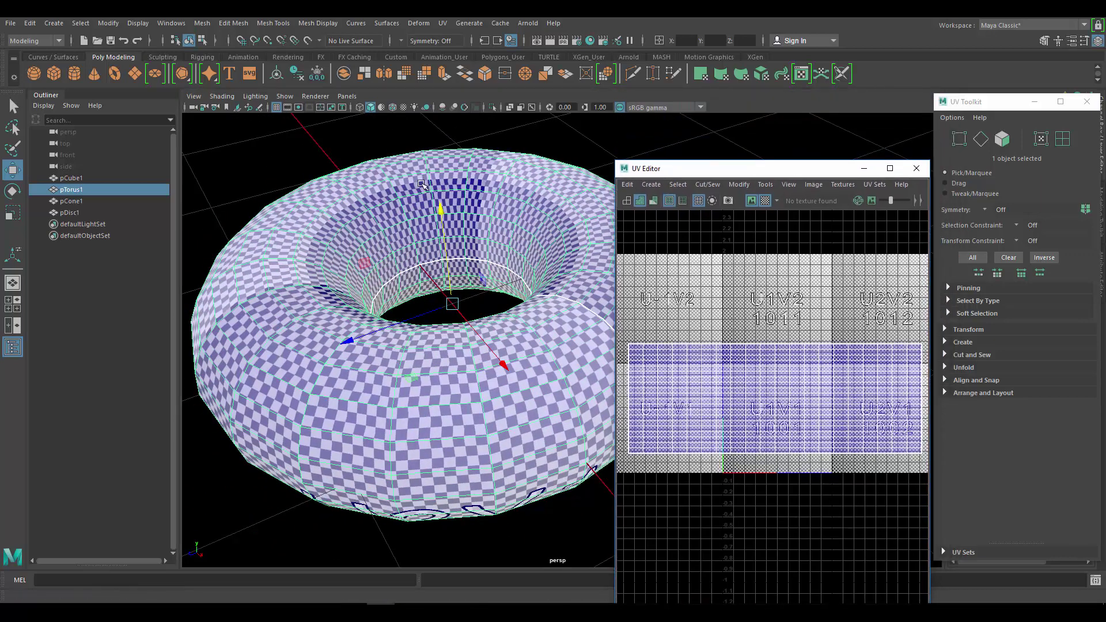
left_click(702, 75)
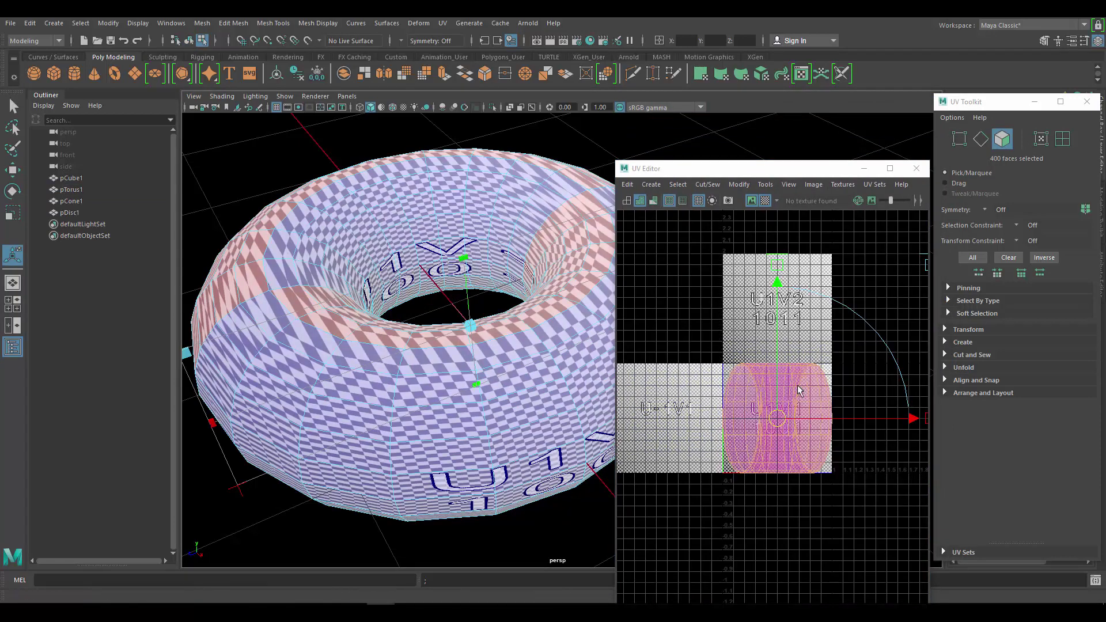
scroll(789, 373, "up", 4)
scroll(788, 336, "down", 4)
left_click(800, 311)
- Switch the torus to edge selection and select the horizontal edge loops around its hole and its outer side
middle_click_drag(449, 296, 418, 282, "alt")
right_click(486, 226)
right_click_drag(487, 223, 485, 192)
left_click_drag(484, 219, 420, 322, "alt")
left_click(446, 305)
right_click_drag(420, 322, 397, 325, "alt")
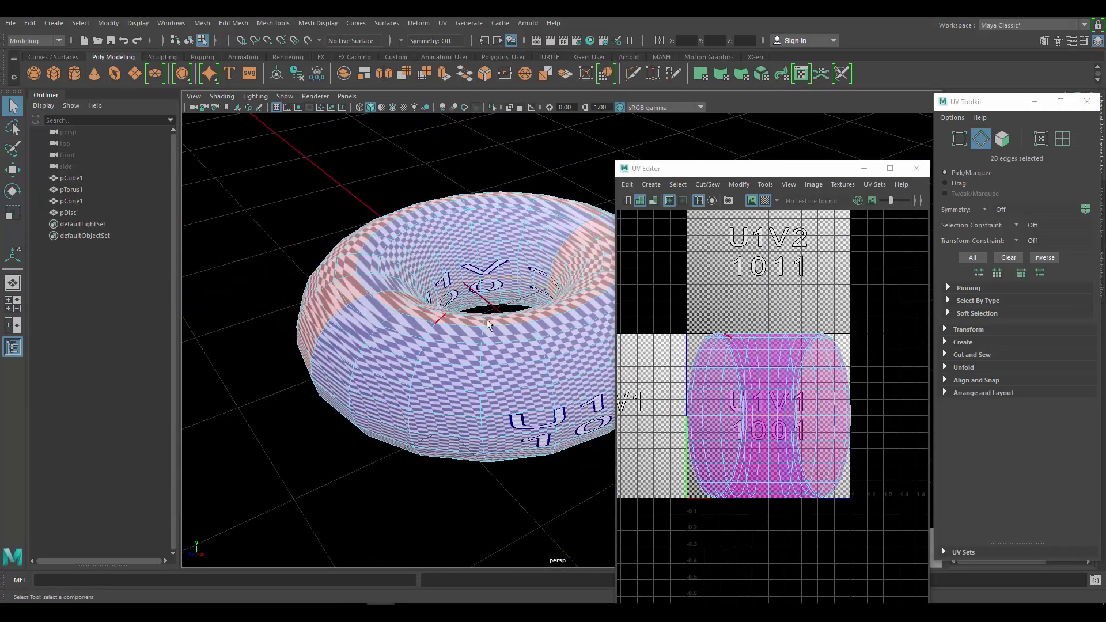
left_click_drag(484, 352, 496, 300, "alt")
right_click_drag(497, 314, 514, 341, "alt")
double_click(486, 325, "shift")
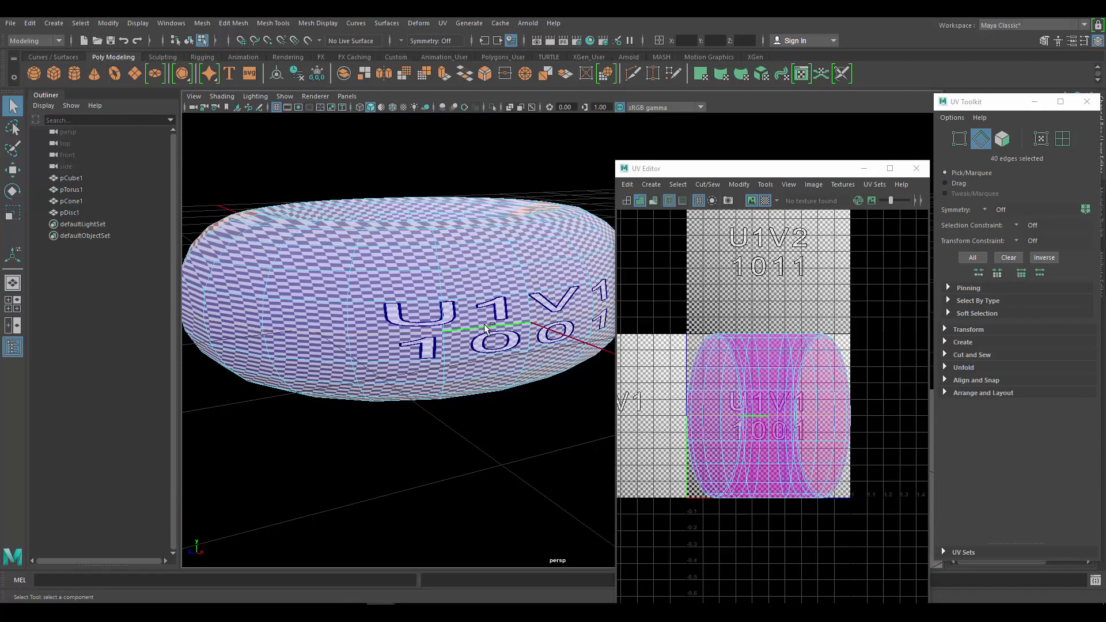
- Cut the torus's UVs along the selected edge loops around its hole and its outer side
left_click_drag(535, 286, 482, 306, "alt")
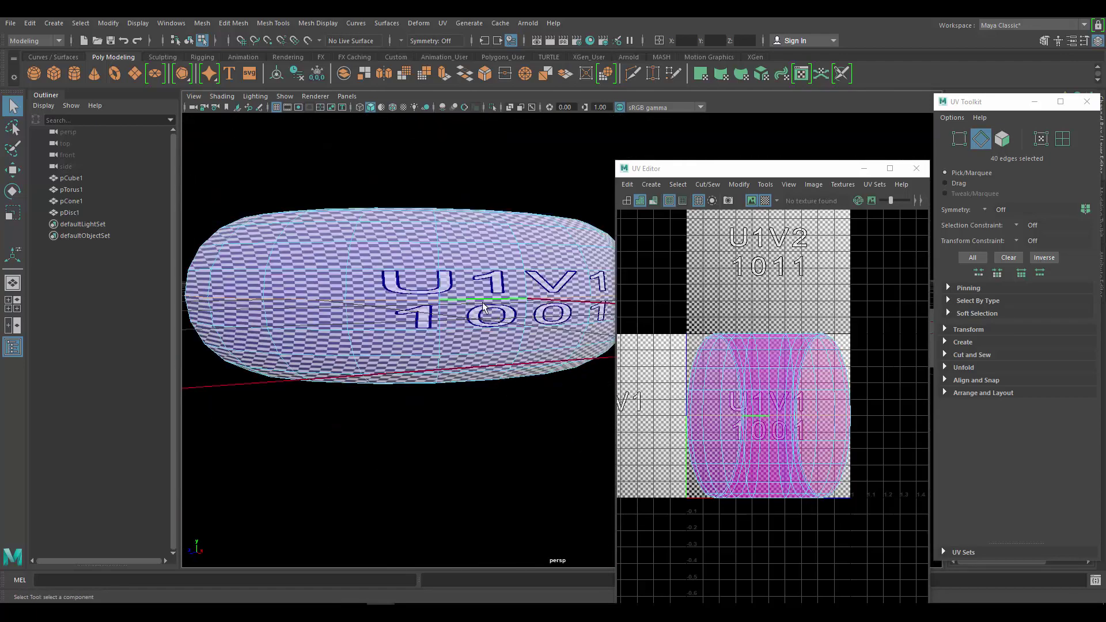
left_click_drag(286, 283, 490, 244, "alt")
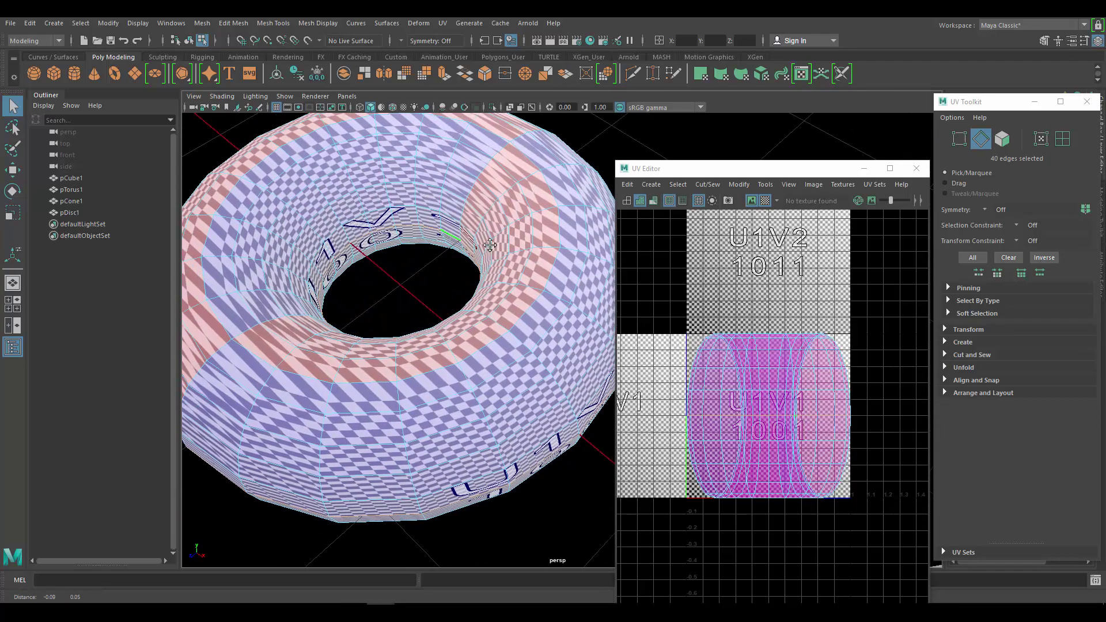
left_click_drag(727, 168, 745, 143)
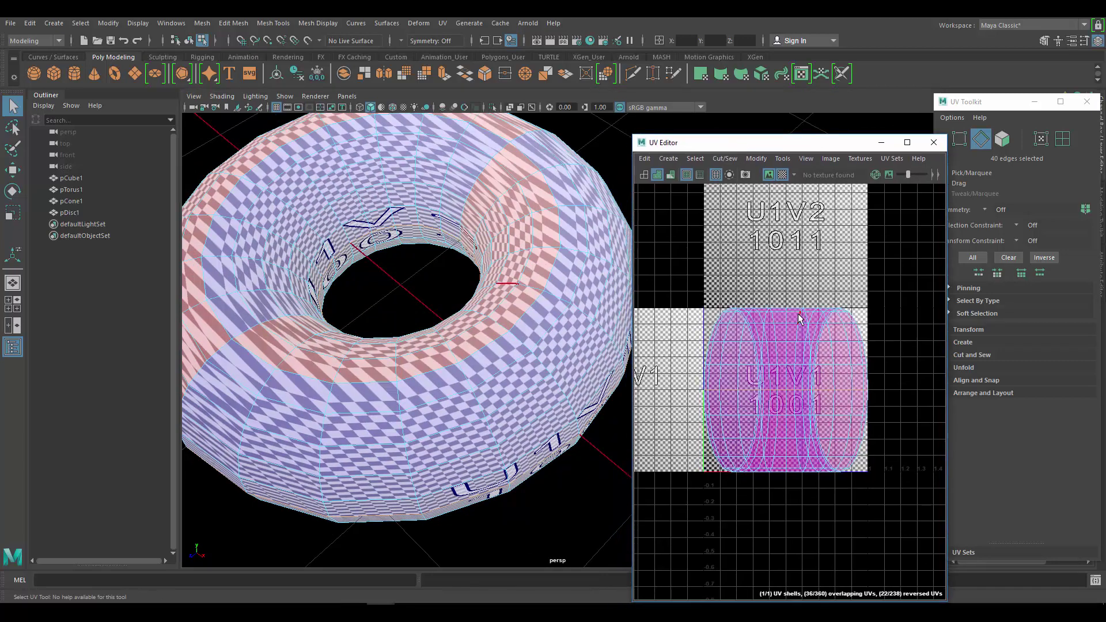
right_click(800, 318, "shift")
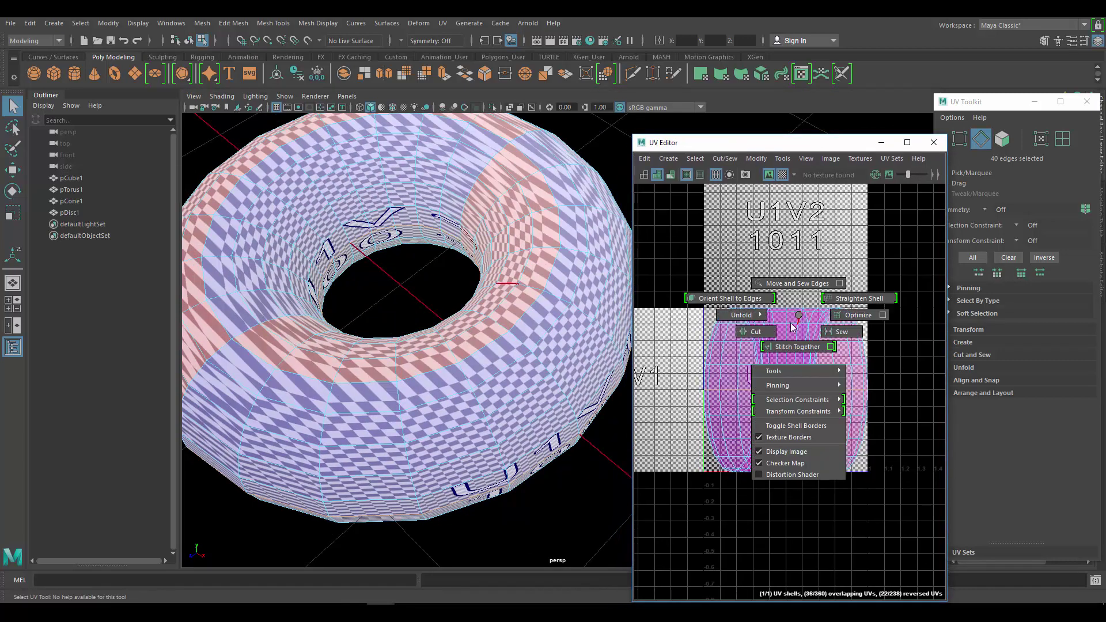
left_click(751, 333)
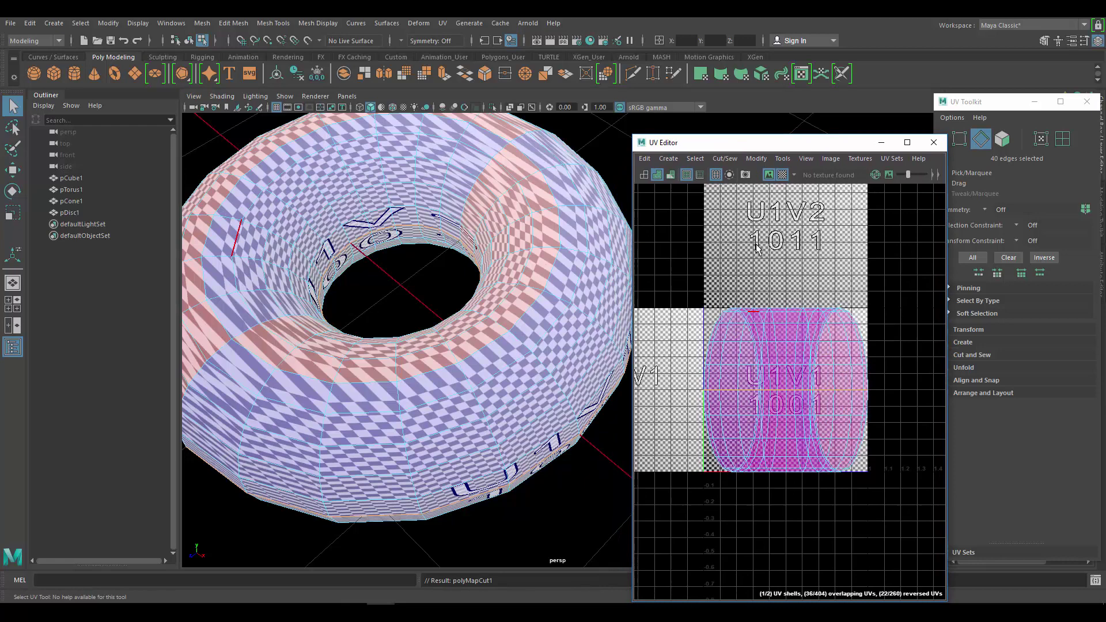
left_click(724, 160)
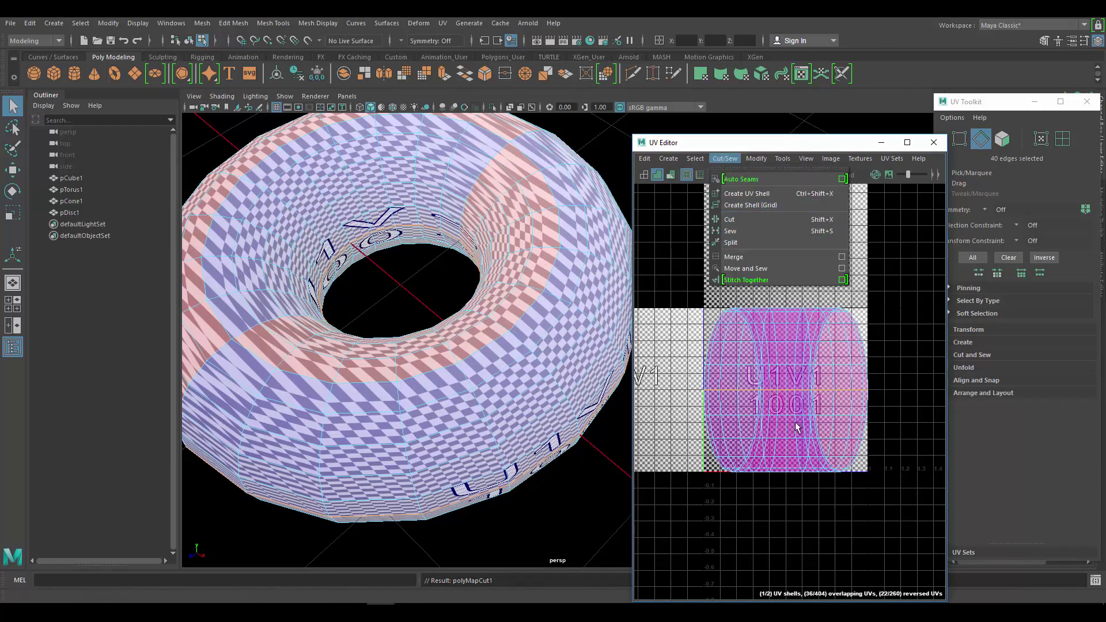
- Switch to UV selection, select all of the torus's UVs and unfold them
middle_click_drag(775, 407, 773, 399, "alt")
right_click_drag(773, 400, 781, 408, "alt")
right_click_drag(721, 332, 771, 331)
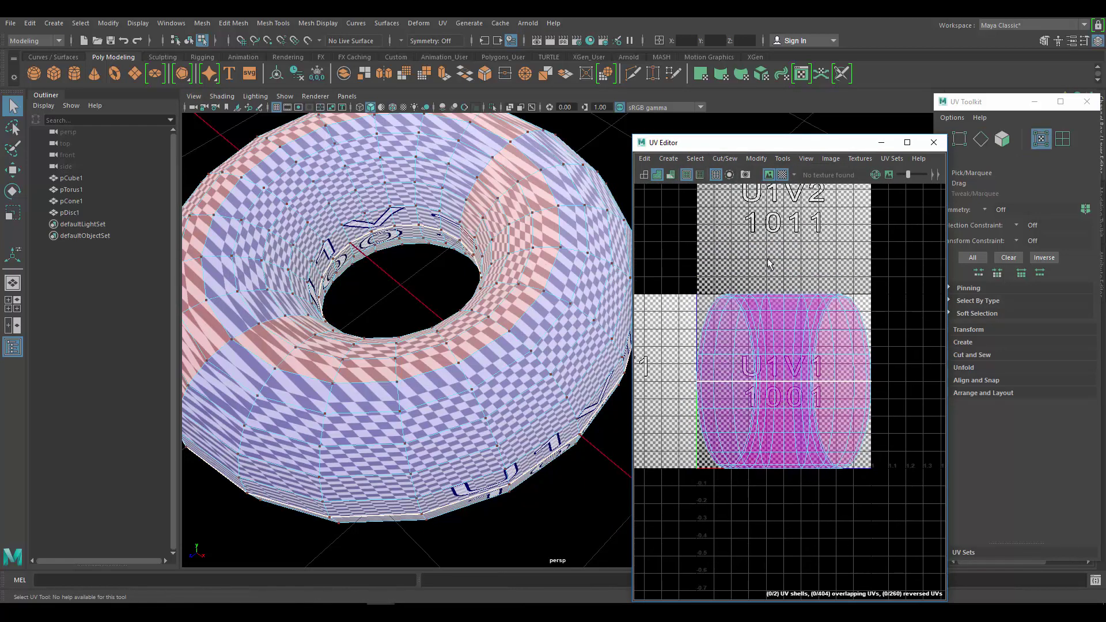
left_click_drag(693, 276, 944, 547)
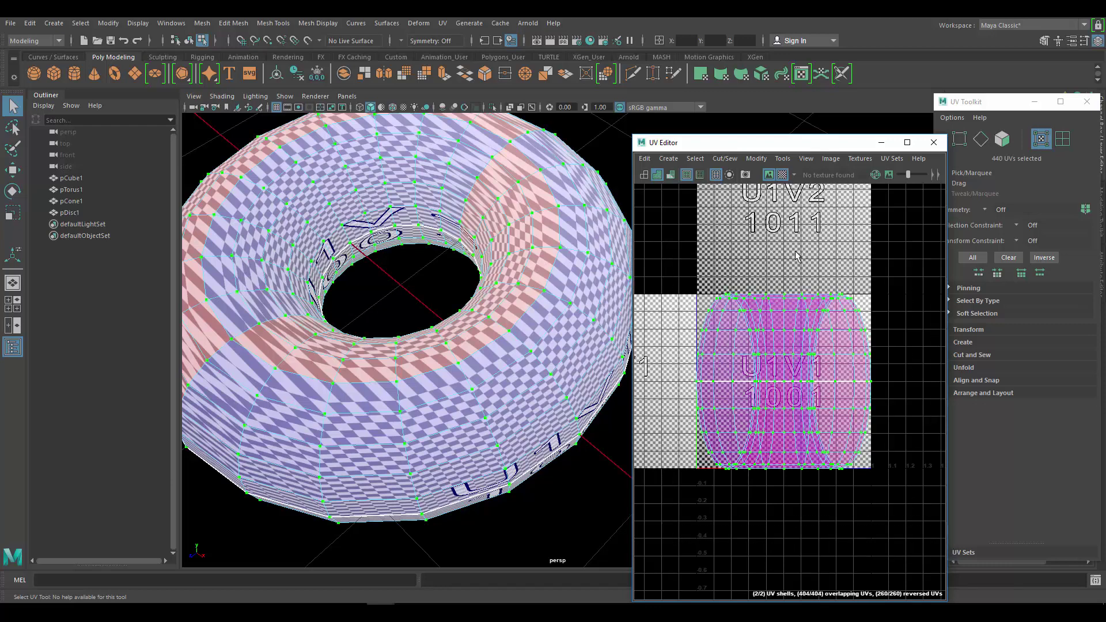
left_click(757, 158)
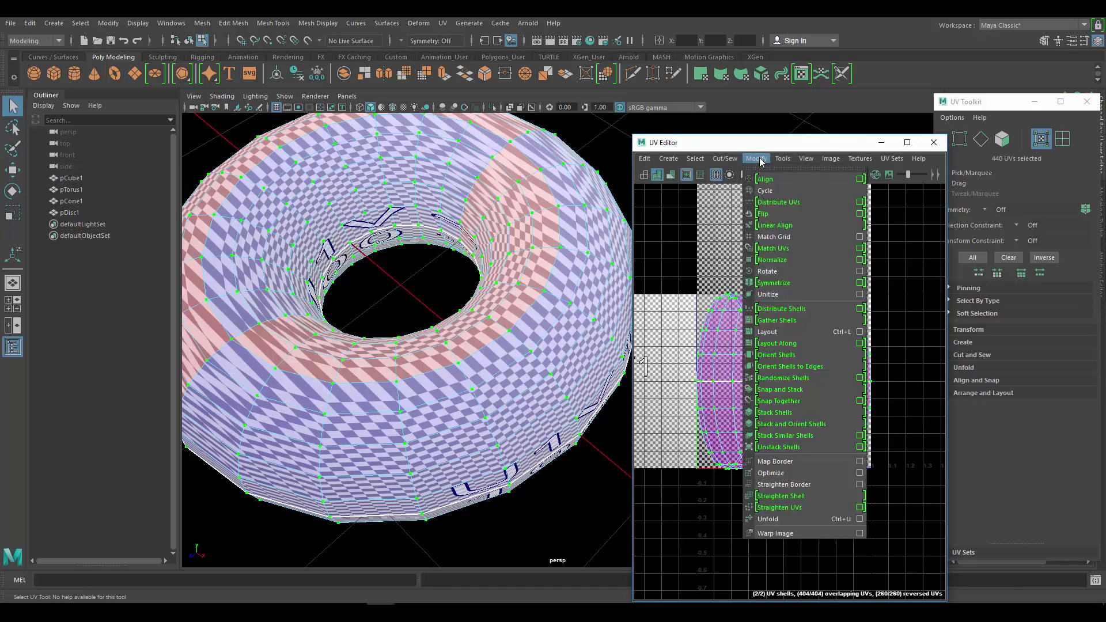
left_click(773, 519)
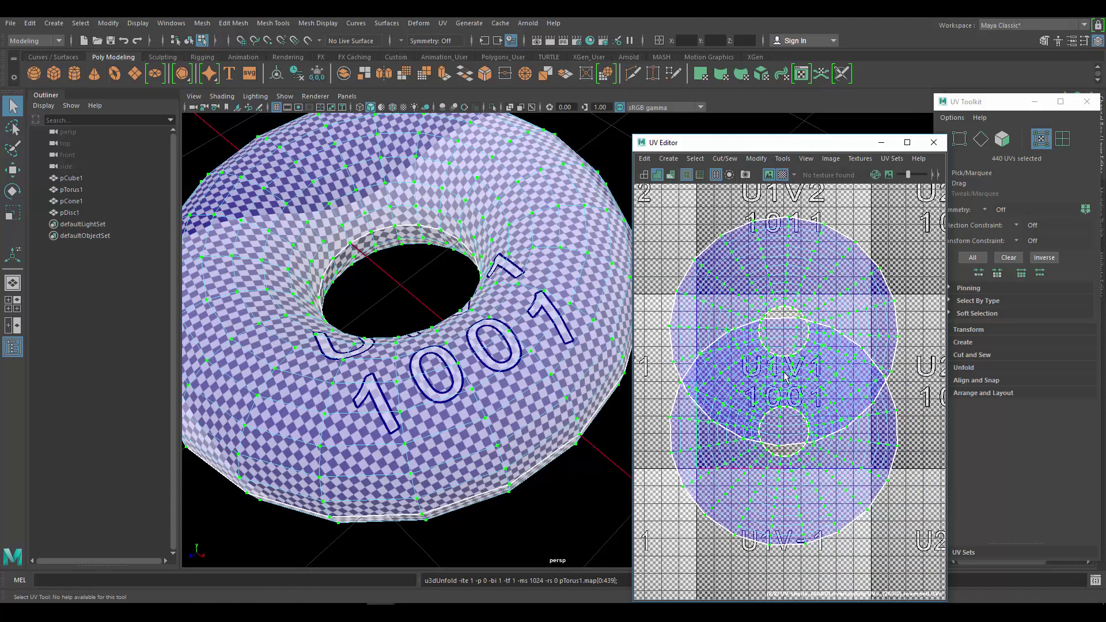
- Reselect both unfolded torus shells and arrange them without overlap using Layout
left_click(744, 250)
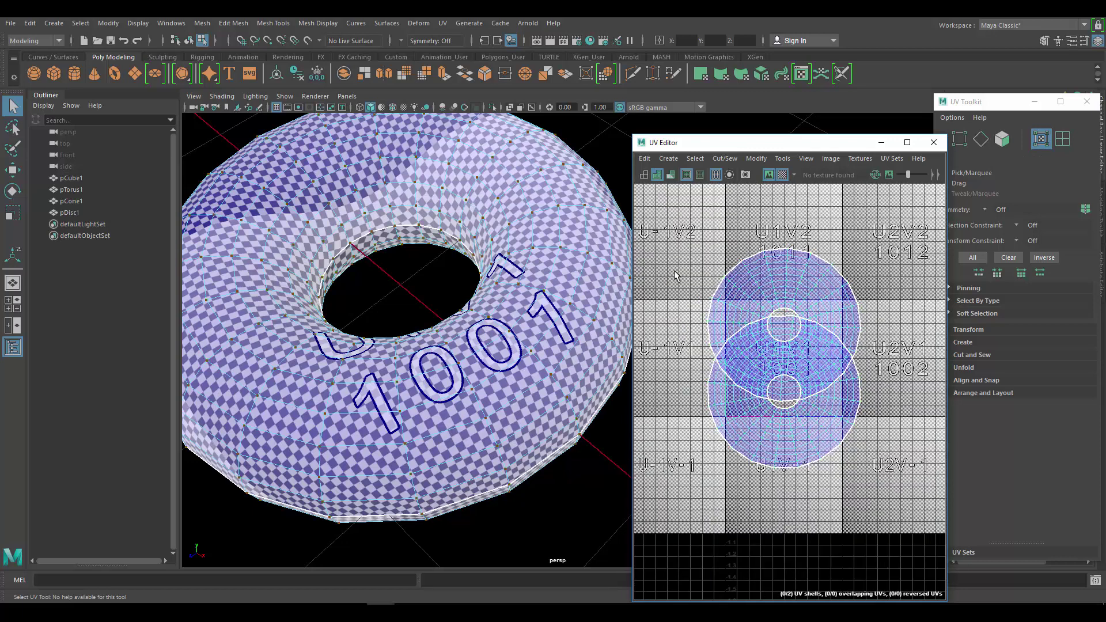
left_click_drag(686, 232, 913, 547)
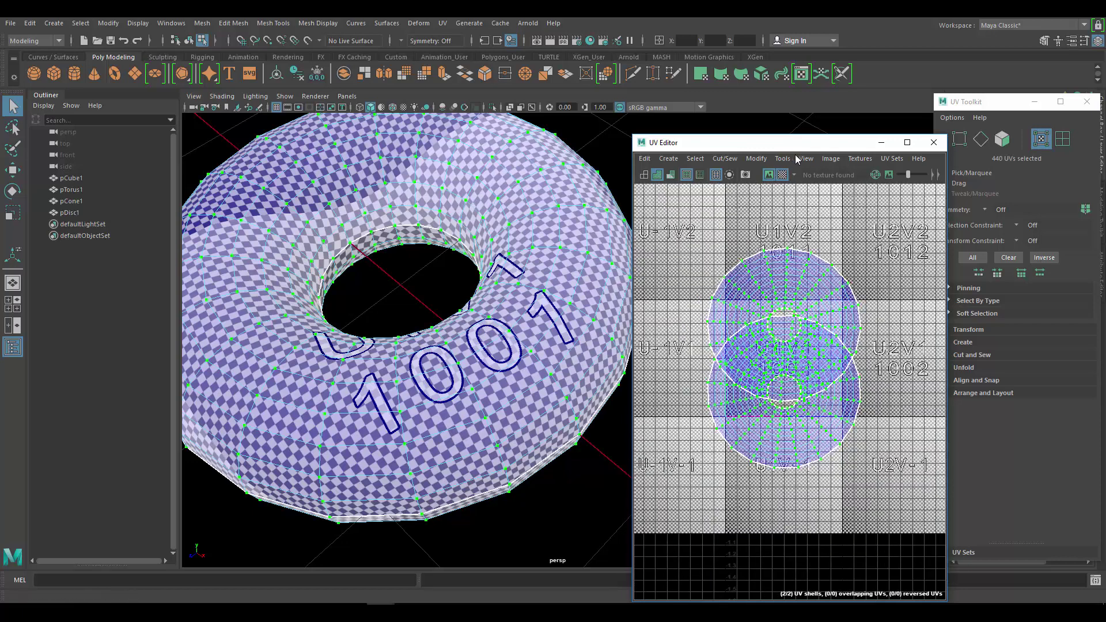
left_click(759, 159)
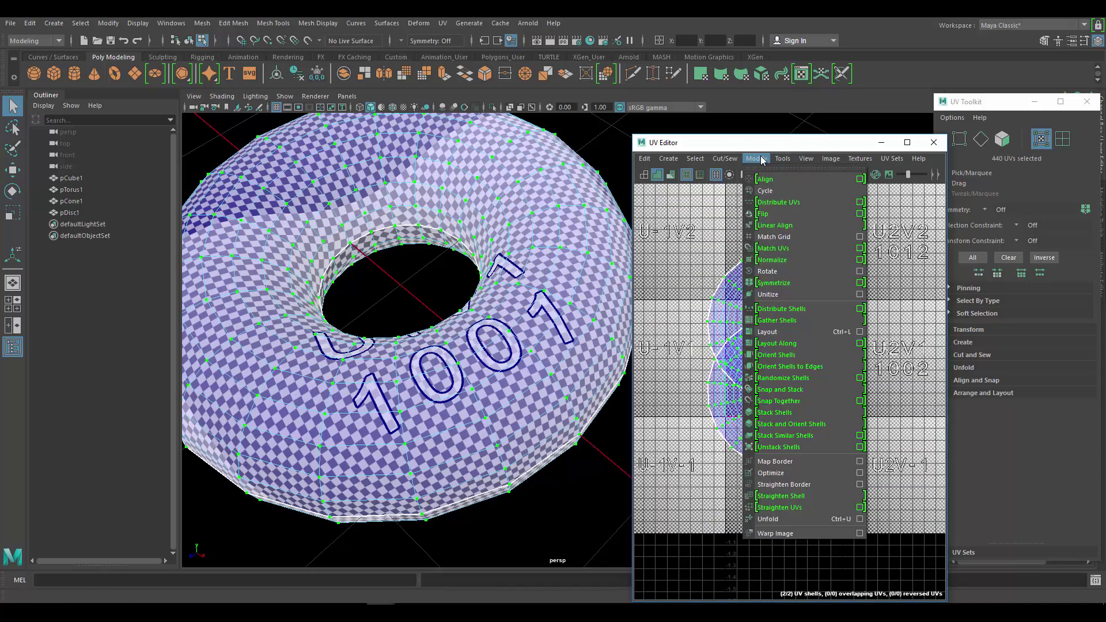
left_click(779, 333)
scroll(775, 321, "up", 6)
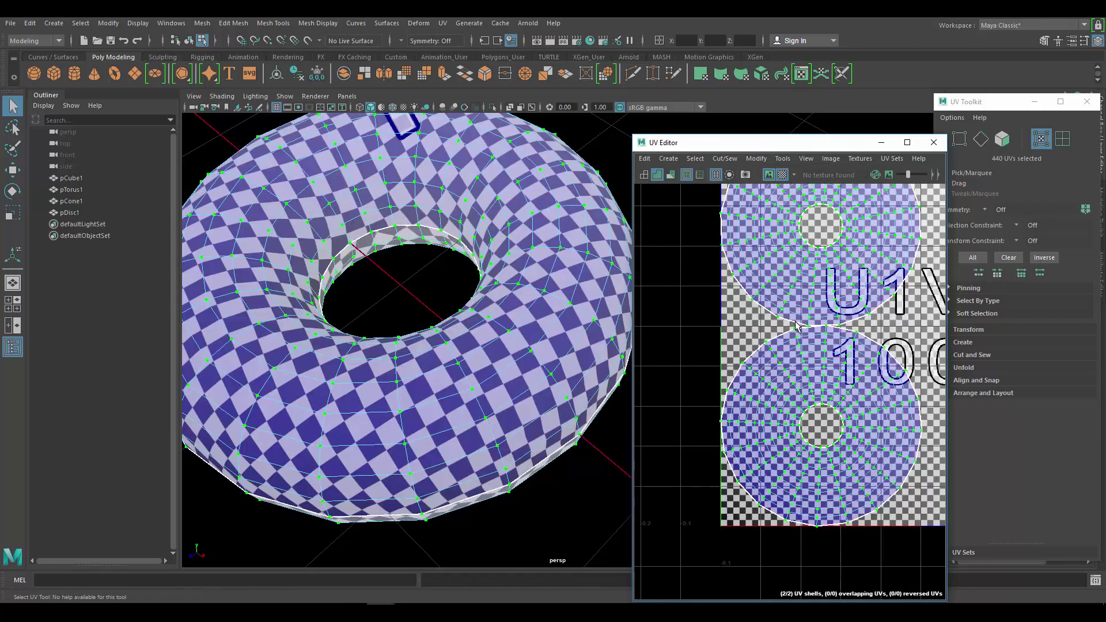
- Examine the checker squares across the torus's upper surface and around the seam inside its hole
middle_click_drag(852, 275, 823, 303, "alt")
left_click_drag(487, 287, 516, 272, "alt")
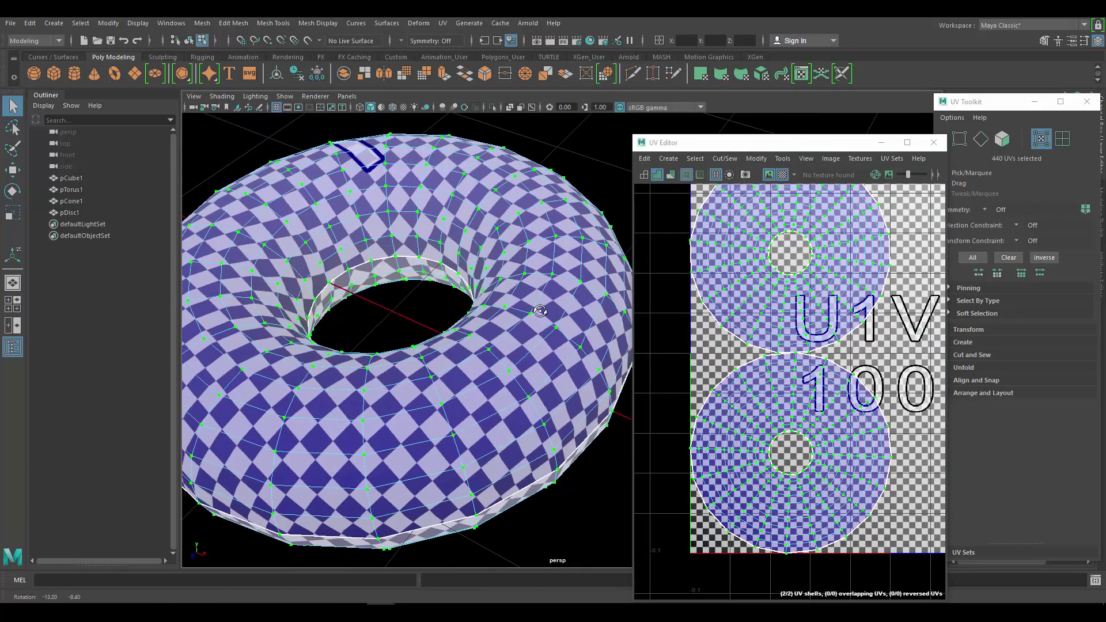
middle_click_drag(432, 230, 494, 289, "alt")
scroll(494, 289, "up", 5)
left_click_drag(493, 289, 611, 241, "alt")
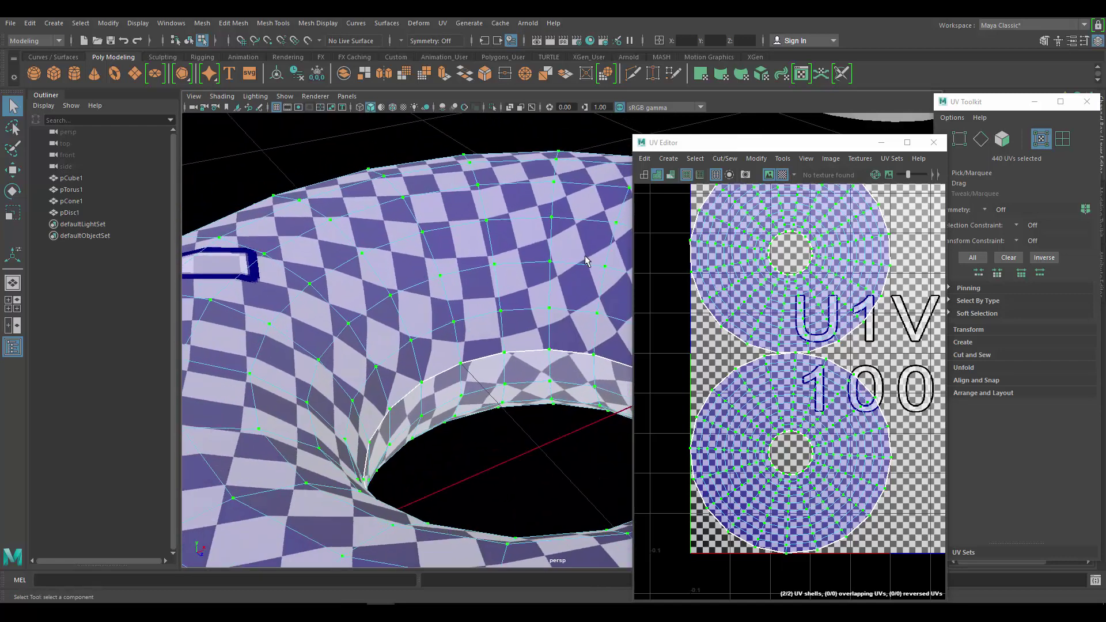
middle_click_drag(611, 241, 483, 266, "alt")
left_click_drag(483, 266, 459, 334, "alt")
scroll(753, 287, "down", 5)
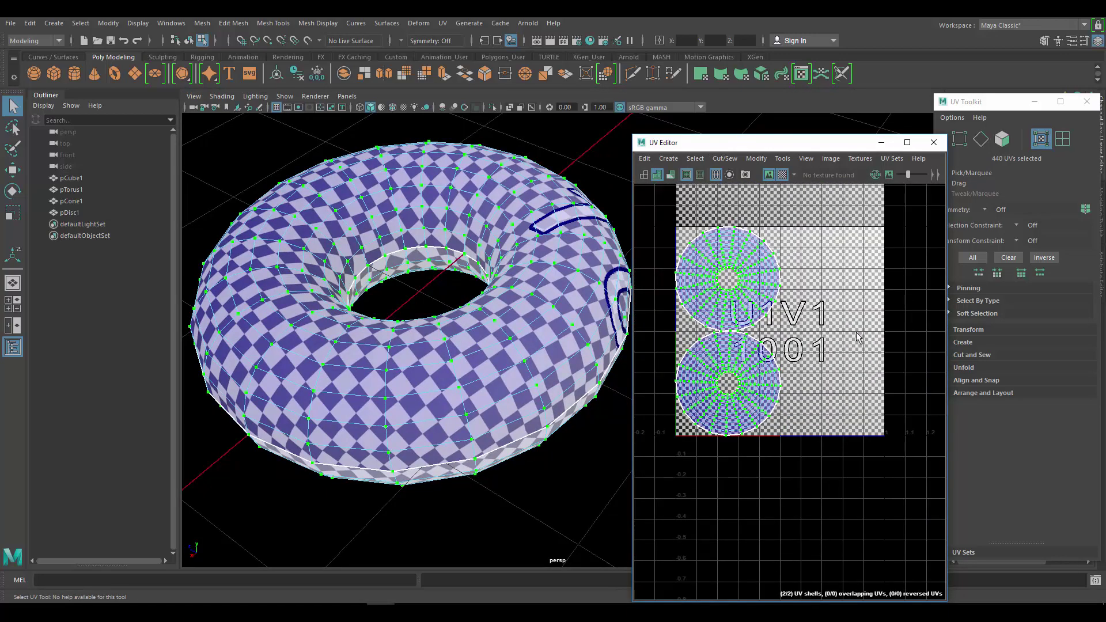
- Inspect the checks along the torus's outer seam and look over the two ring-shaped UV shells
left_click_drag(533, 309, 563, 347, "alt")
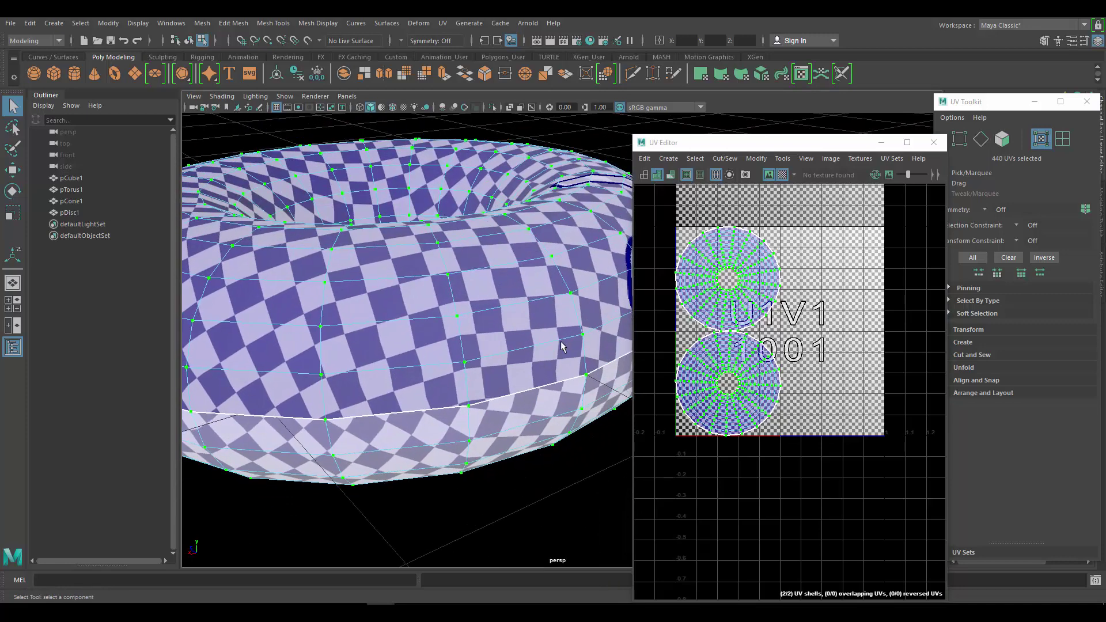
left_click_drag(524, 265, 429, 197, "alt")
scroll(432, 212, "down", 5)
left_click_drag(588, 369, 591, 346, "alt")
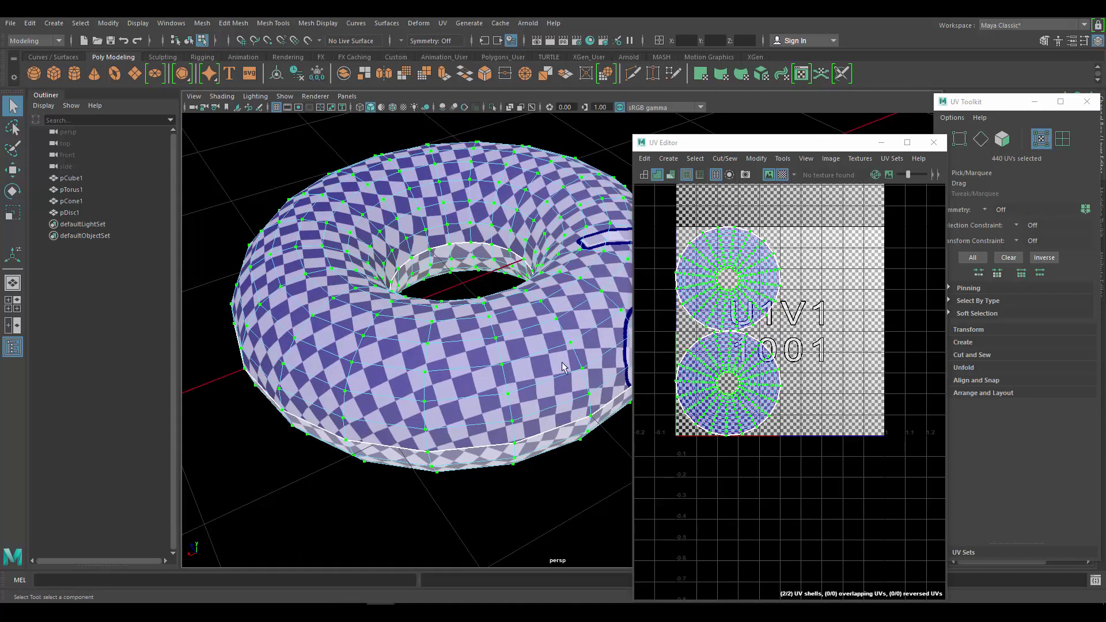
scroll(767, 317, "up", 4)
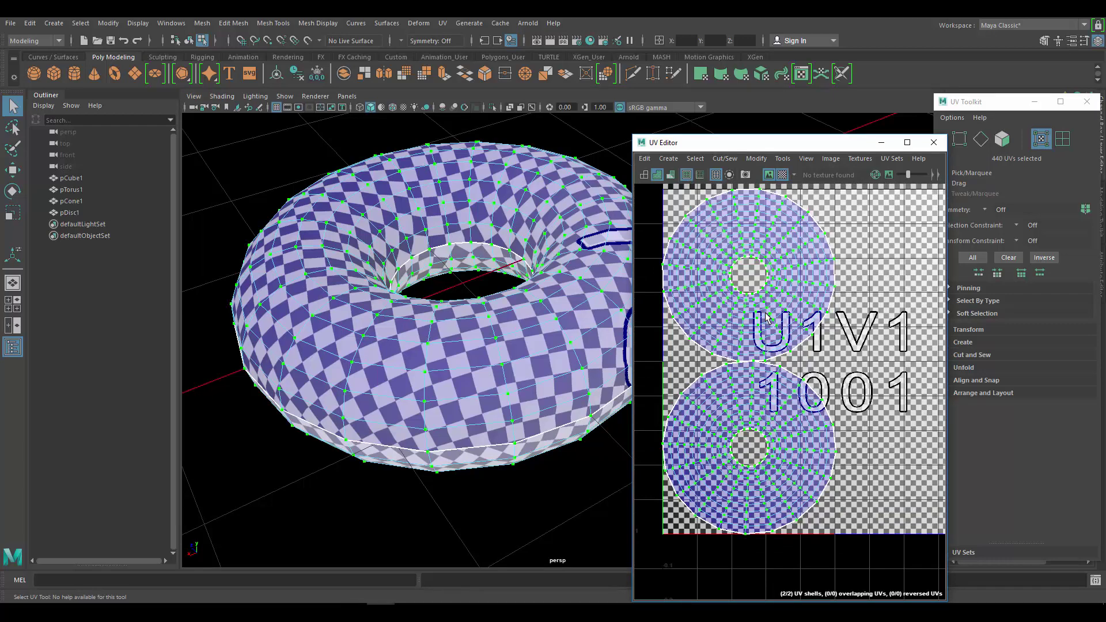
scroll(740, 300, "down", 3)
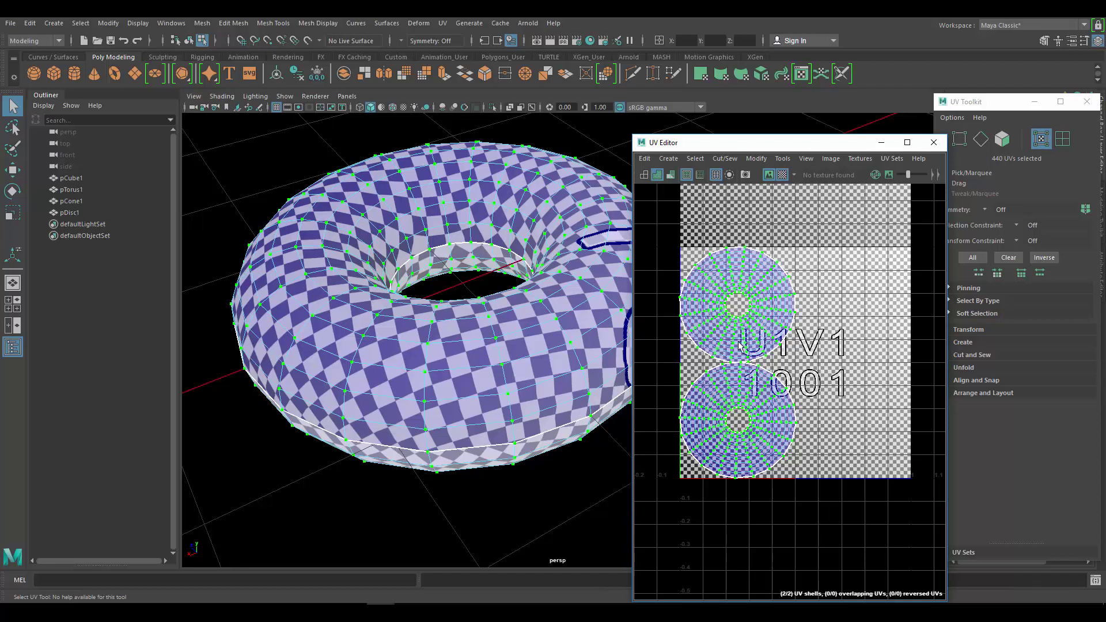
- Select the upper ring-shaped UV shell and activate the Move tool on it
scroll(740, 345, "up", 3)
left_click(741, 296)
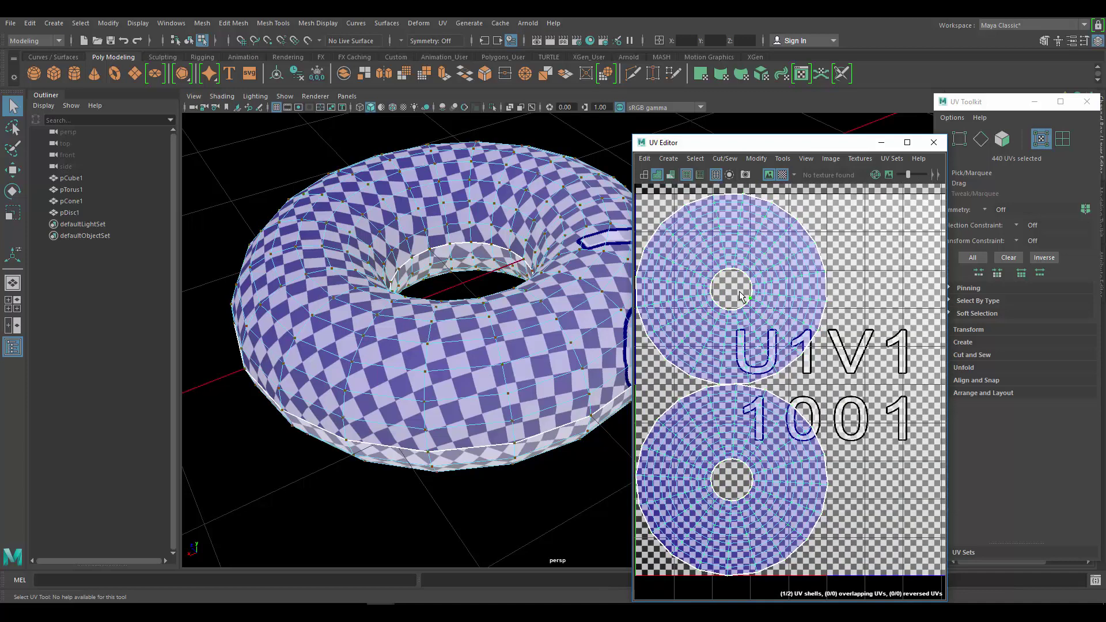
key("w")
scroll(749, 298, "down", 4)
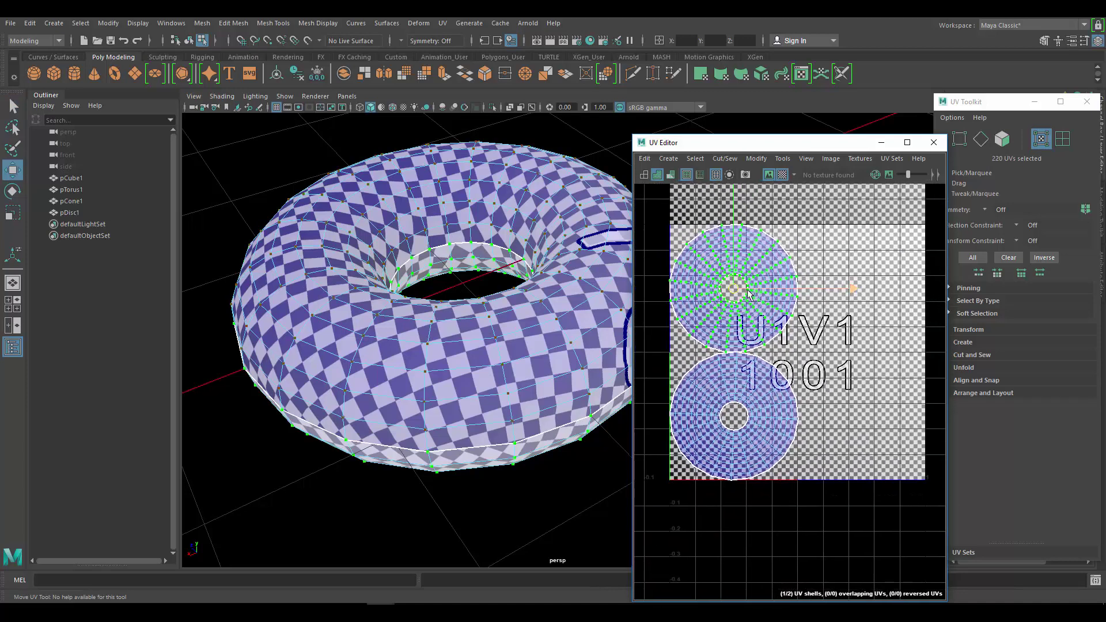
mouse_move(748, 297)
left_mouse_down()
mouse_move(873, 404)
mouse_move(857, 417)
mouse_move(680, 276)
mouse_move(729, 293)
left_mouse_up()
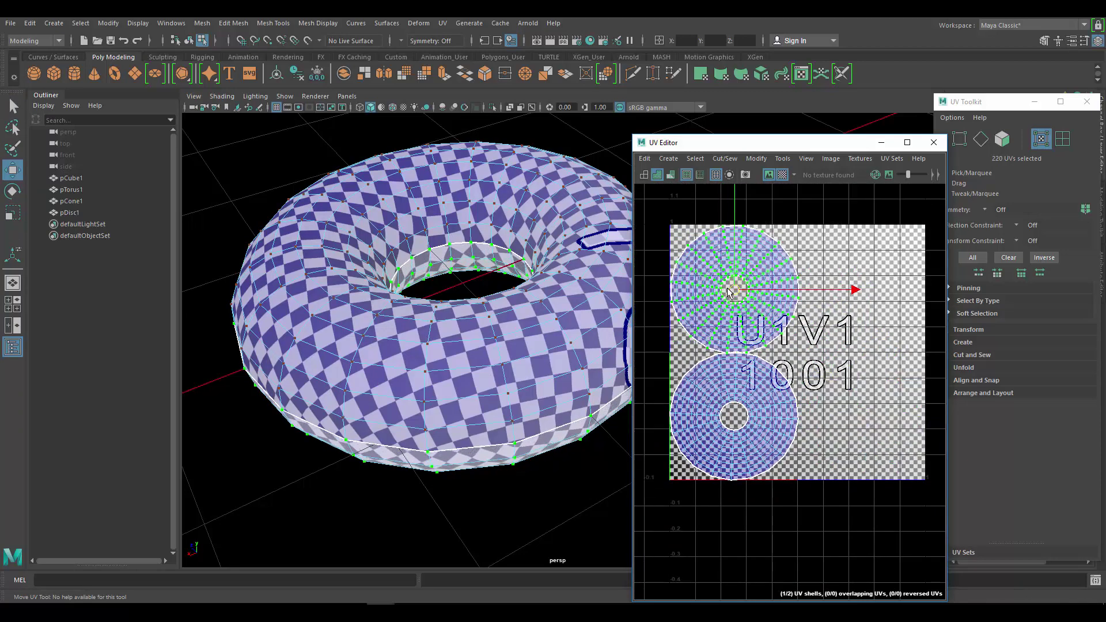
scroll(782, 341, "down", 3)
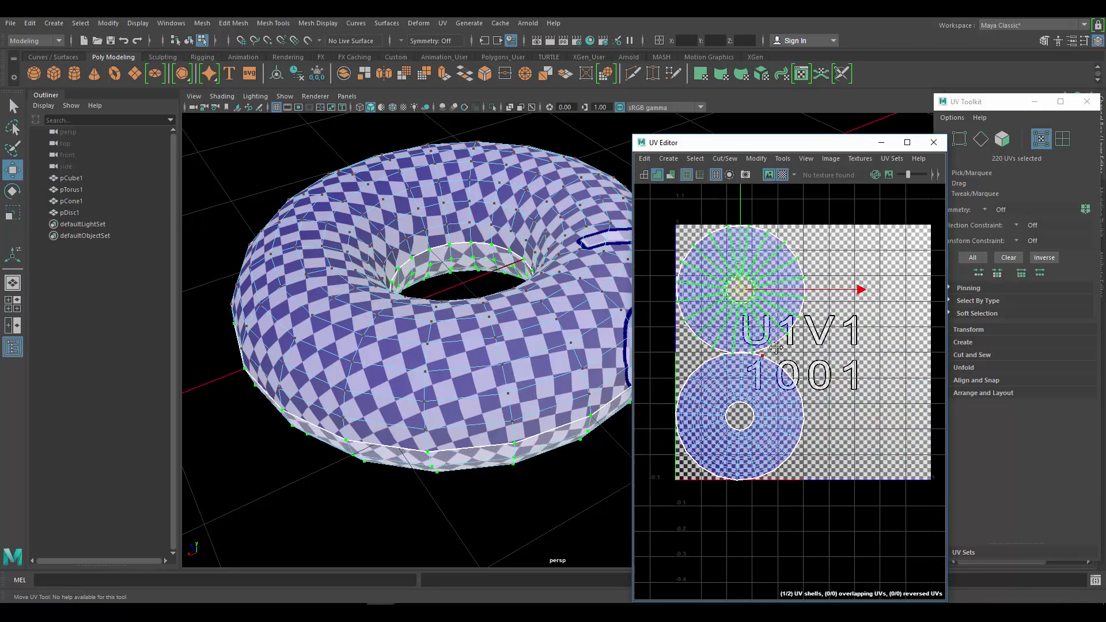
scroll(765, 311, "up", 2)
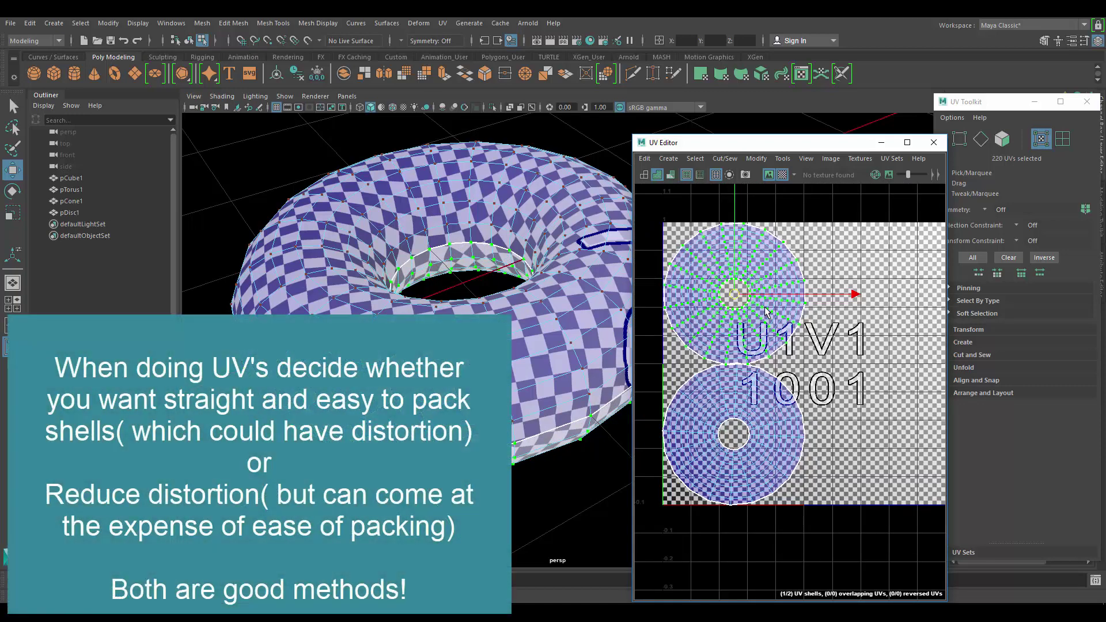
- Return to object mode and select the whole torus
scroll(605, 273, "down", 4)
middle_click_drag(582, 271, 476, 251, "alt")
right_click_drag(473, 252, 529, 219)
left_click(512, 267)
left_click_drag(512, 267, 457, 297, "alt")
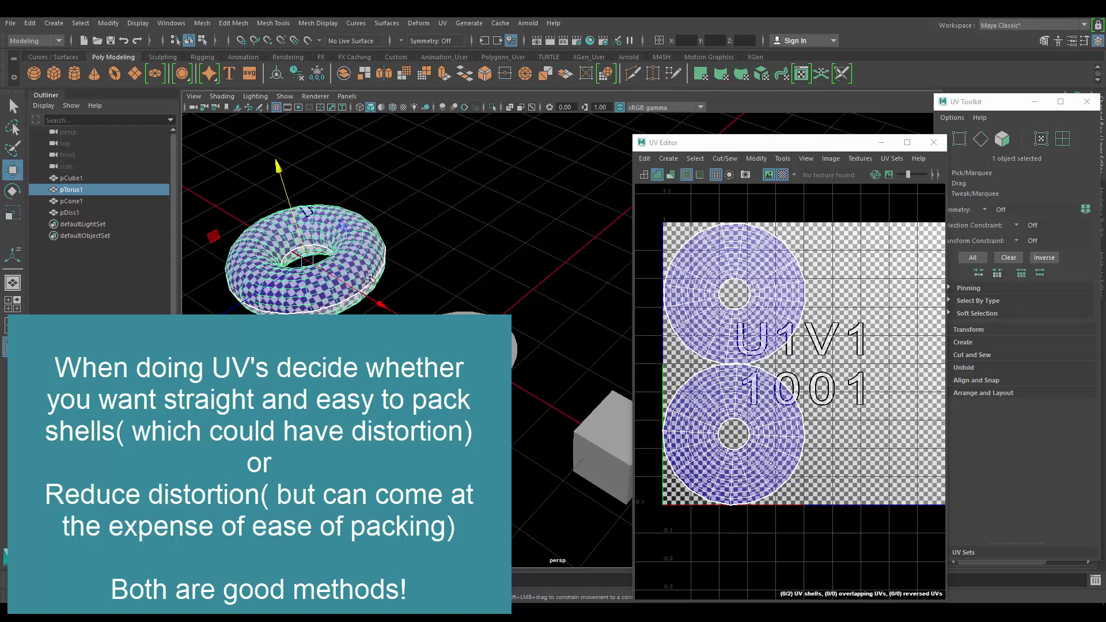
- Compare the torus's checker pattern with its two ring-shaped shells and review how they pack in the UV tile
scroll(770, 288, "down", 1)
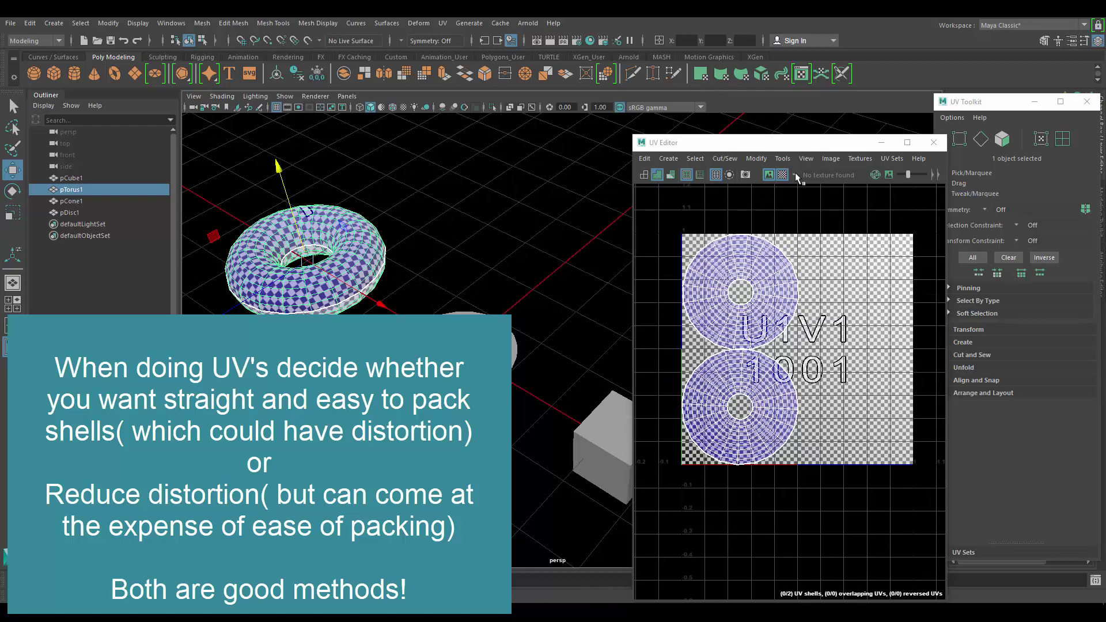
scroll(767, 294, "up", 4)
middle_click_drag(754, 322, 848, 363, "alt")
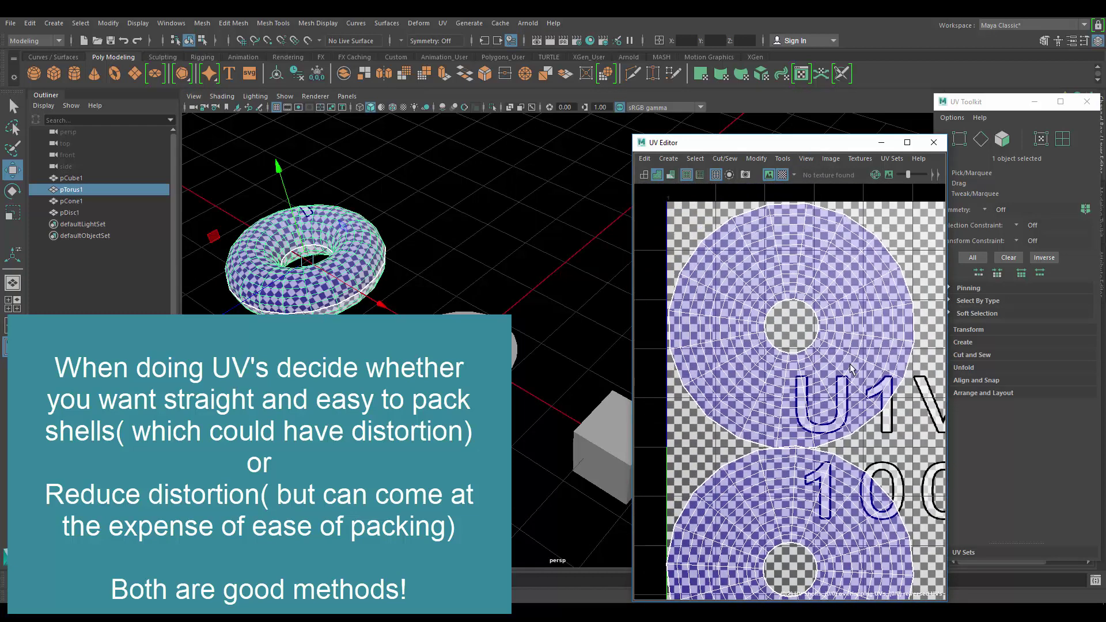
middle_click_drag(358, 185, 625, 251, "alt")
scroll(519, 283, "up", 5)
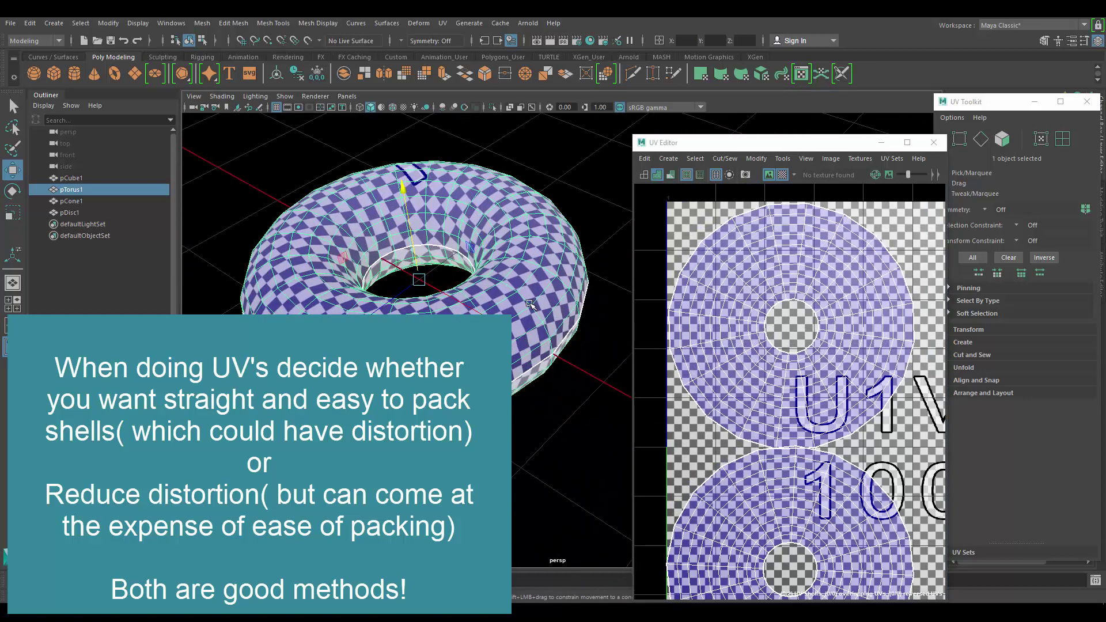
scroll(706, 303, "down", 3)
scroll(789, 323, "up", 1)
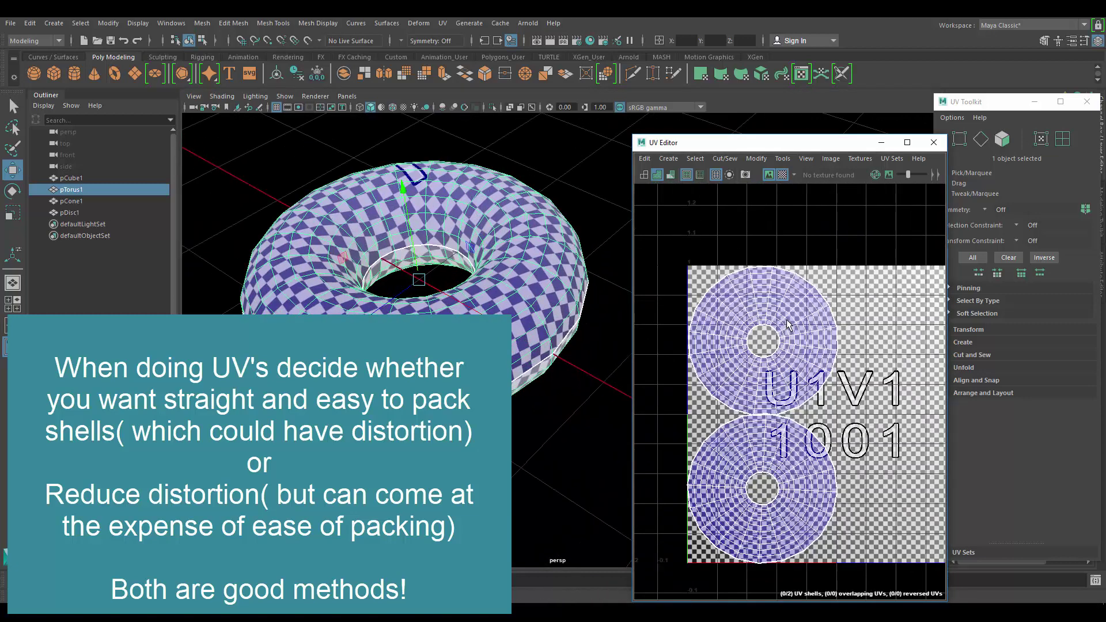
scroll(521, 290, "up", 1)
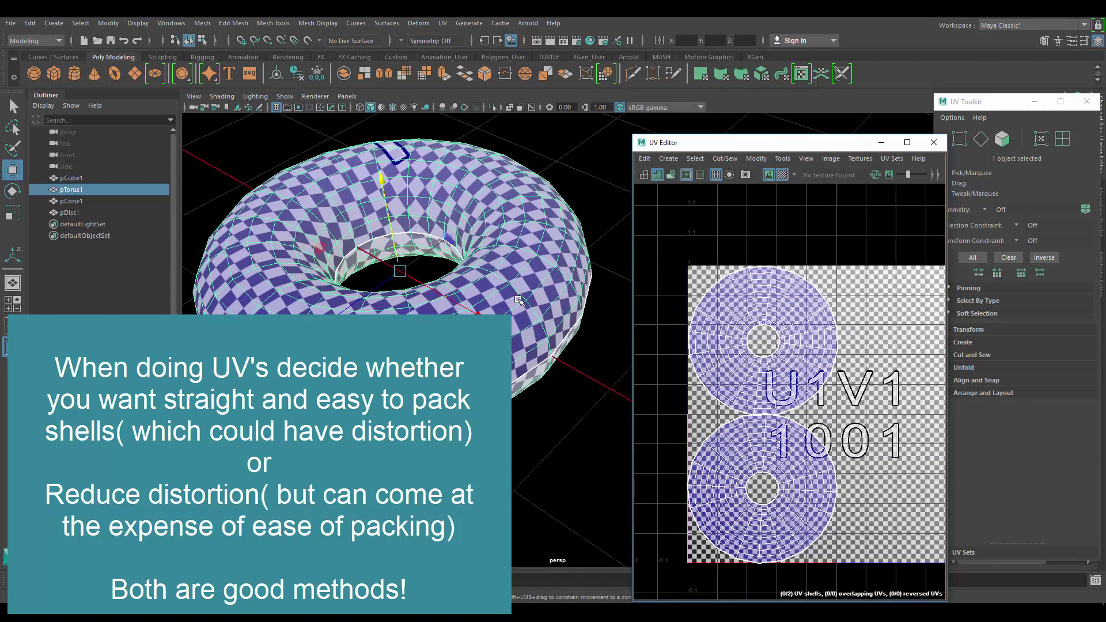
scroll(775, 300, "down", 3)
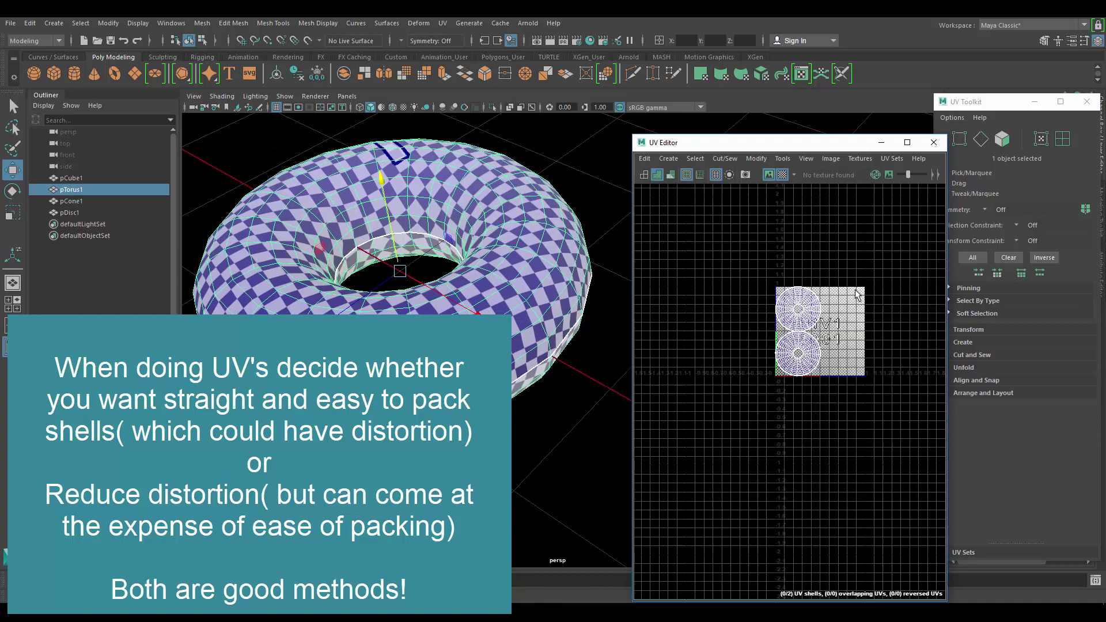
scroll(855, 295, "up", 4)
scroll(554, 356, "down", 5)
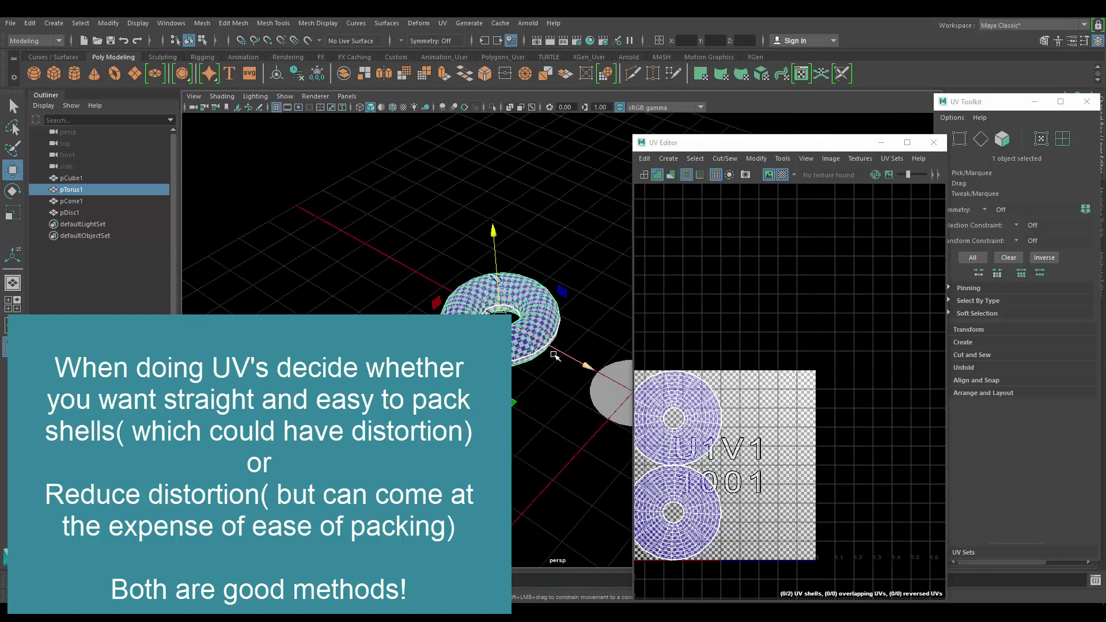
middle_click_drag(553, 356, 386, 317, "alt")
left_click_drag(540, 324, 536, 314, "alt")
scroll(536, 314, "up", 2)
middle_click_drag(536, 314, 575, 325, "alt")
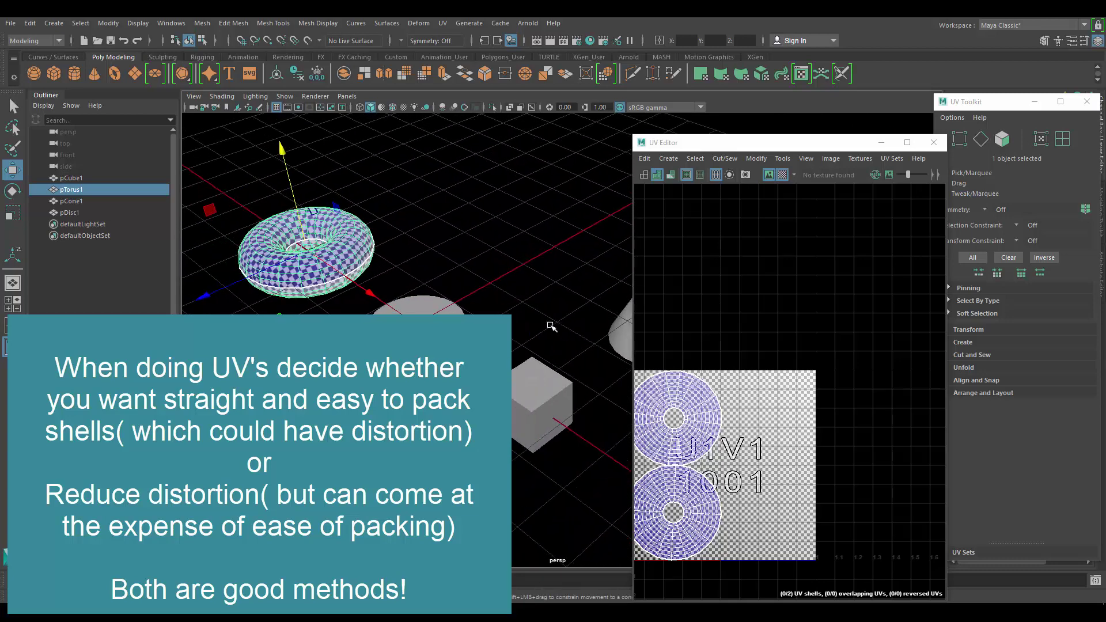